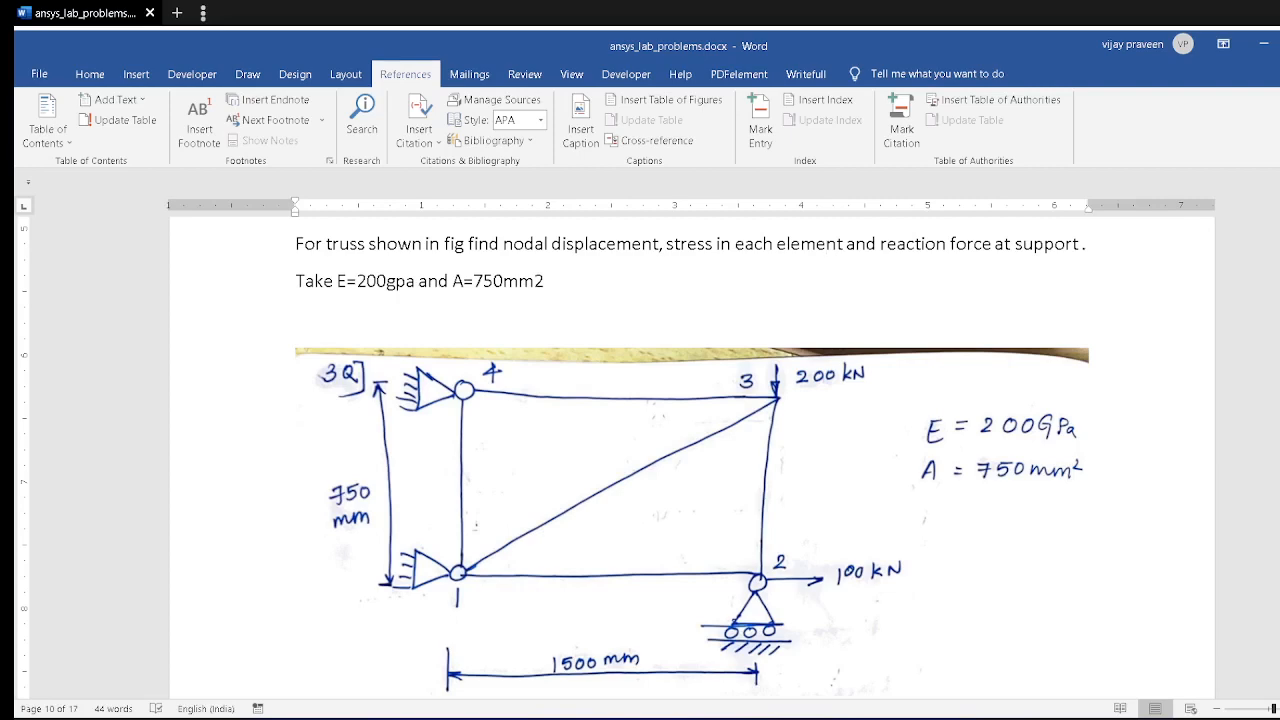
Step: Switch to ANSYS, start a new analysis without saving the current information, and restrict the preferences to the Structural discipline
key("alt+Tab")
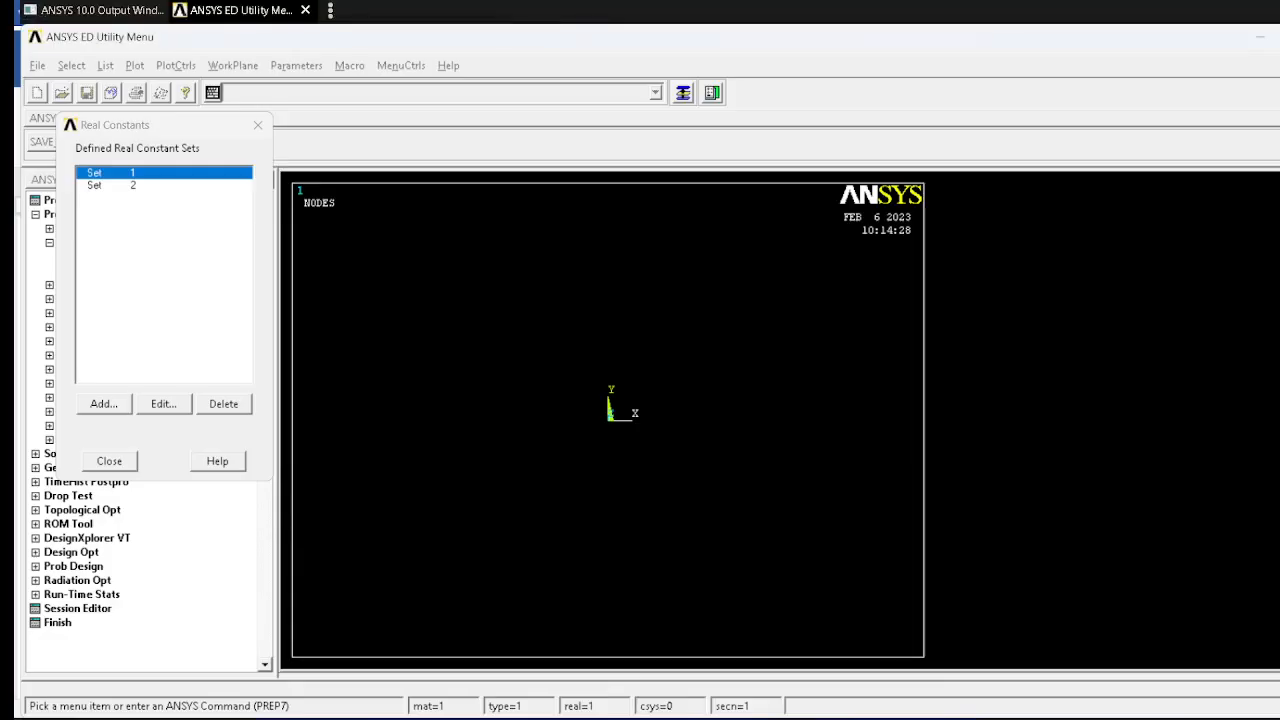
left_click(109, 461)
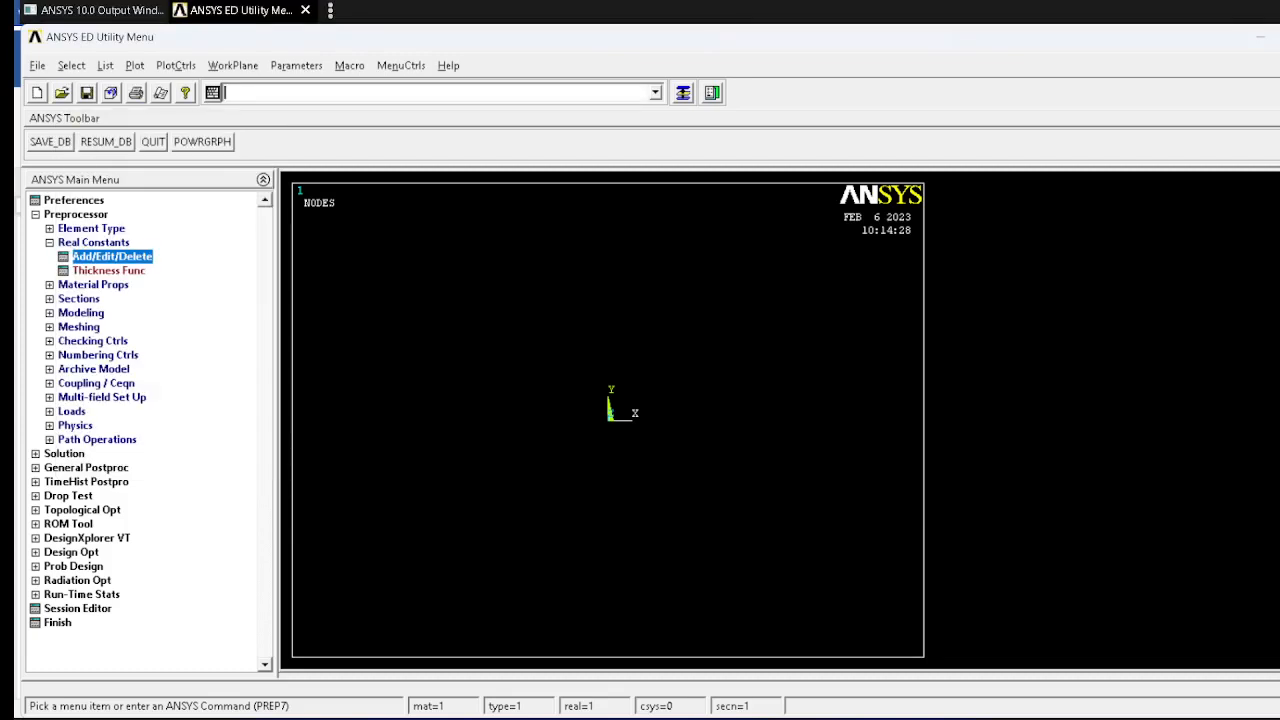
left_click(37, 93)
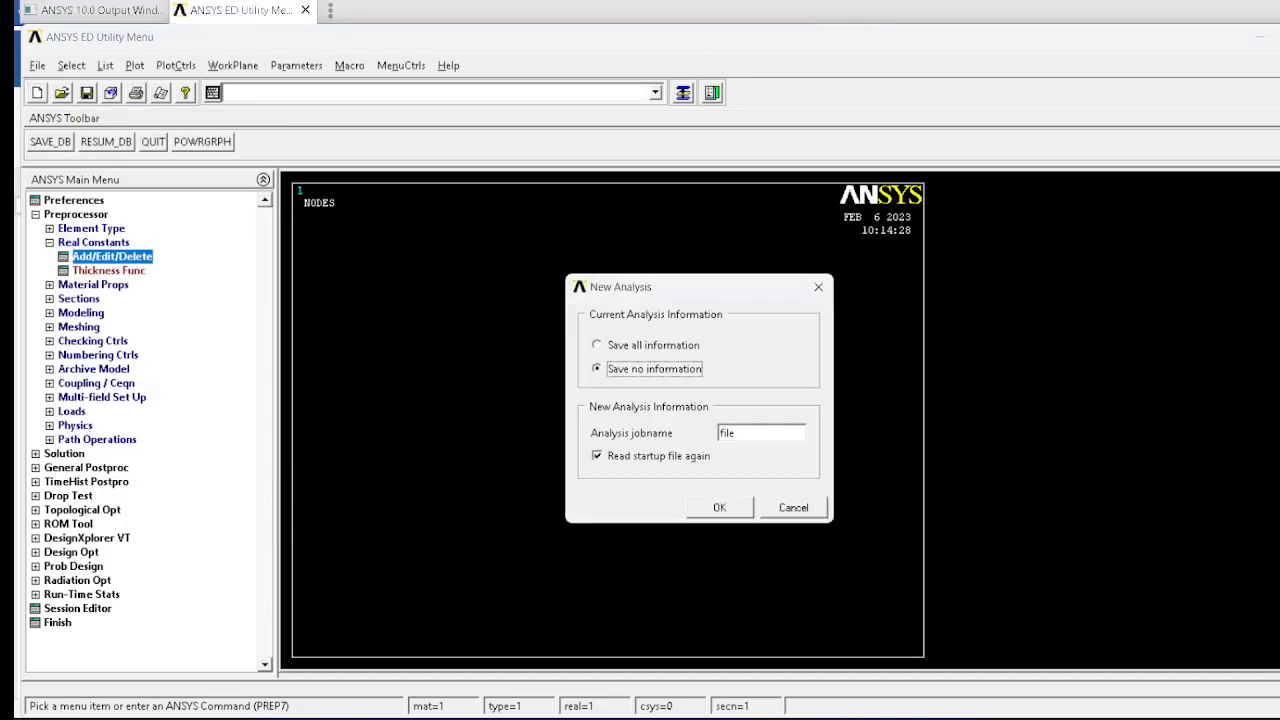
left_click(720, 508)
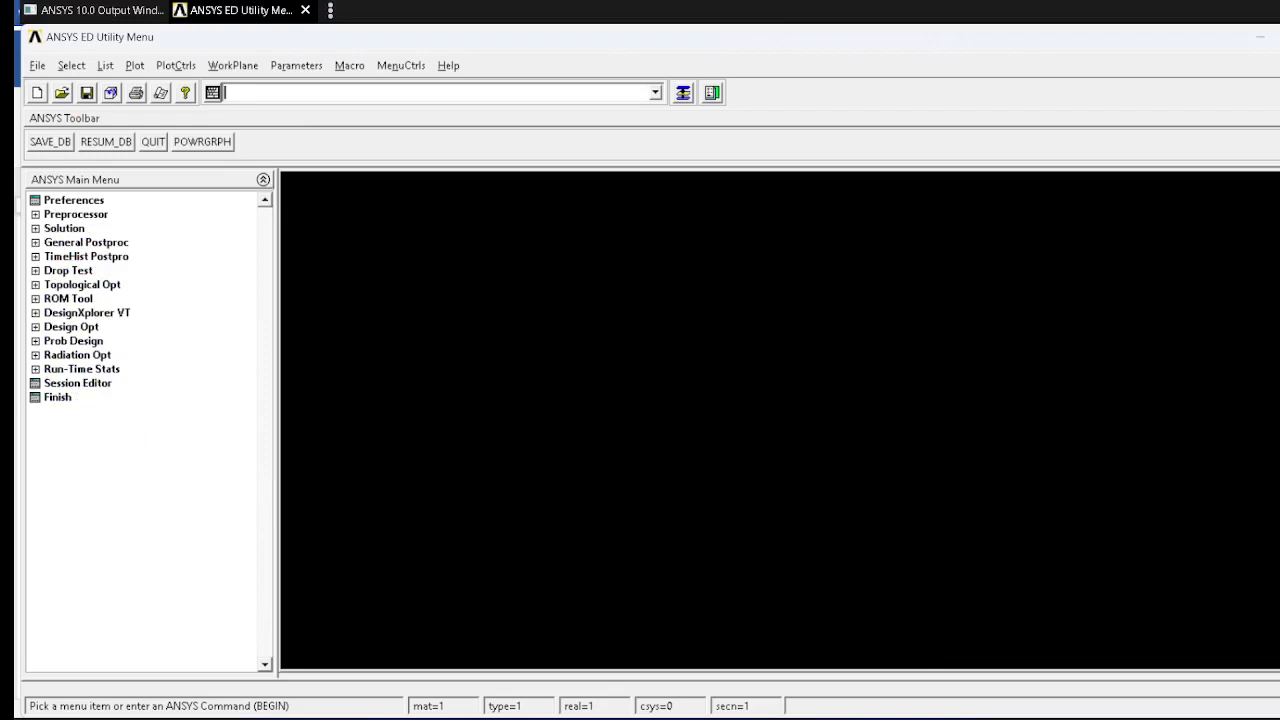
left_click(74, 200)
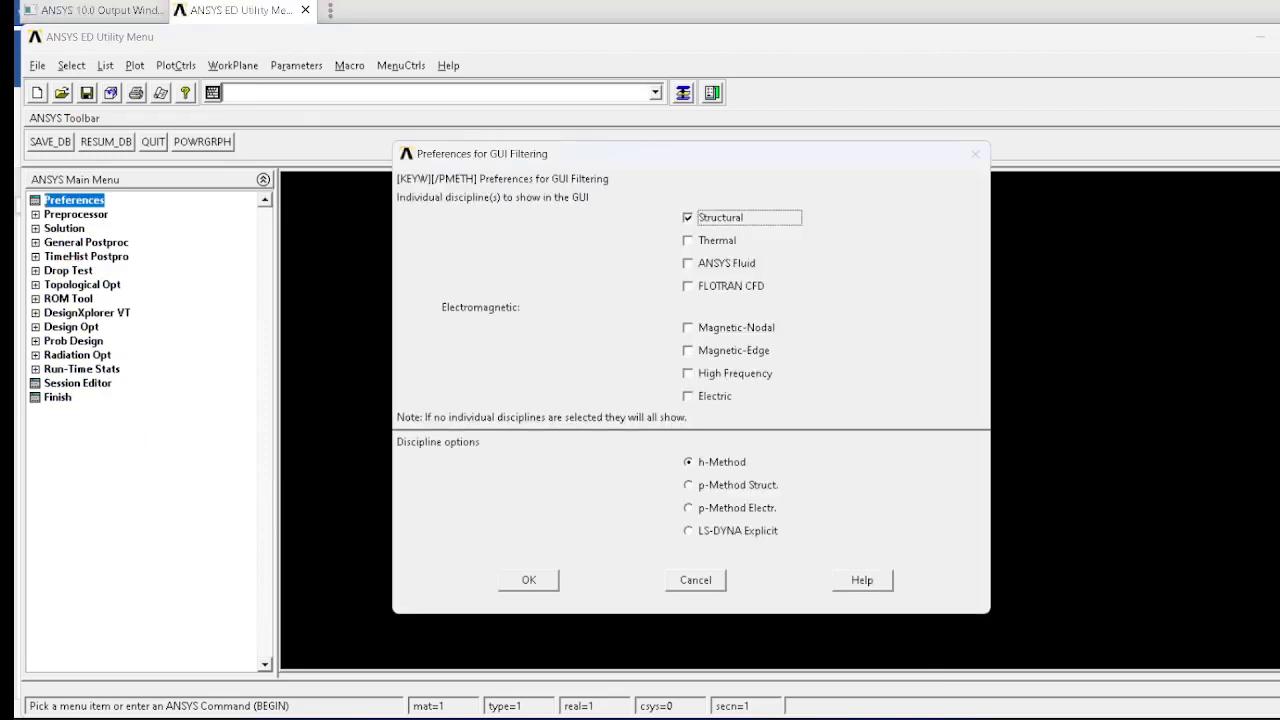
left_click(529, 580)
Step: Add the structural Link element LINK1 as element type 1
left_click(76, 214)
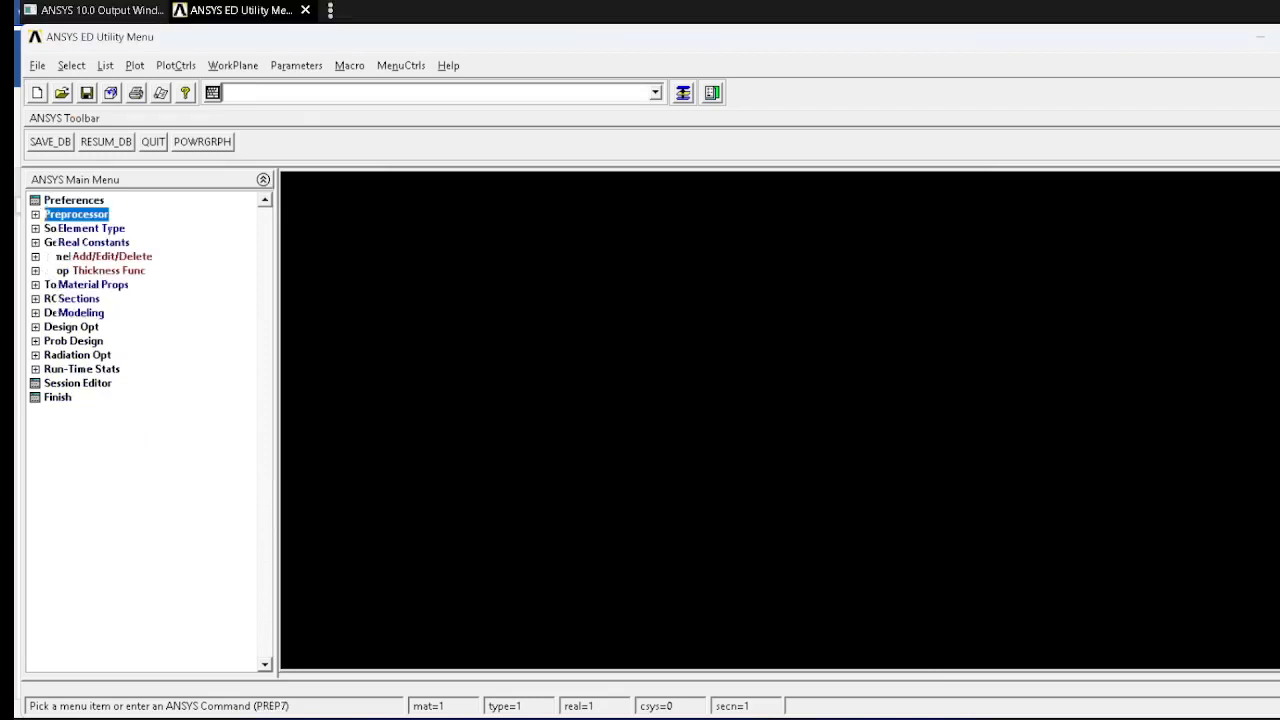
left_click(91, 228)
left_click(112, 242)
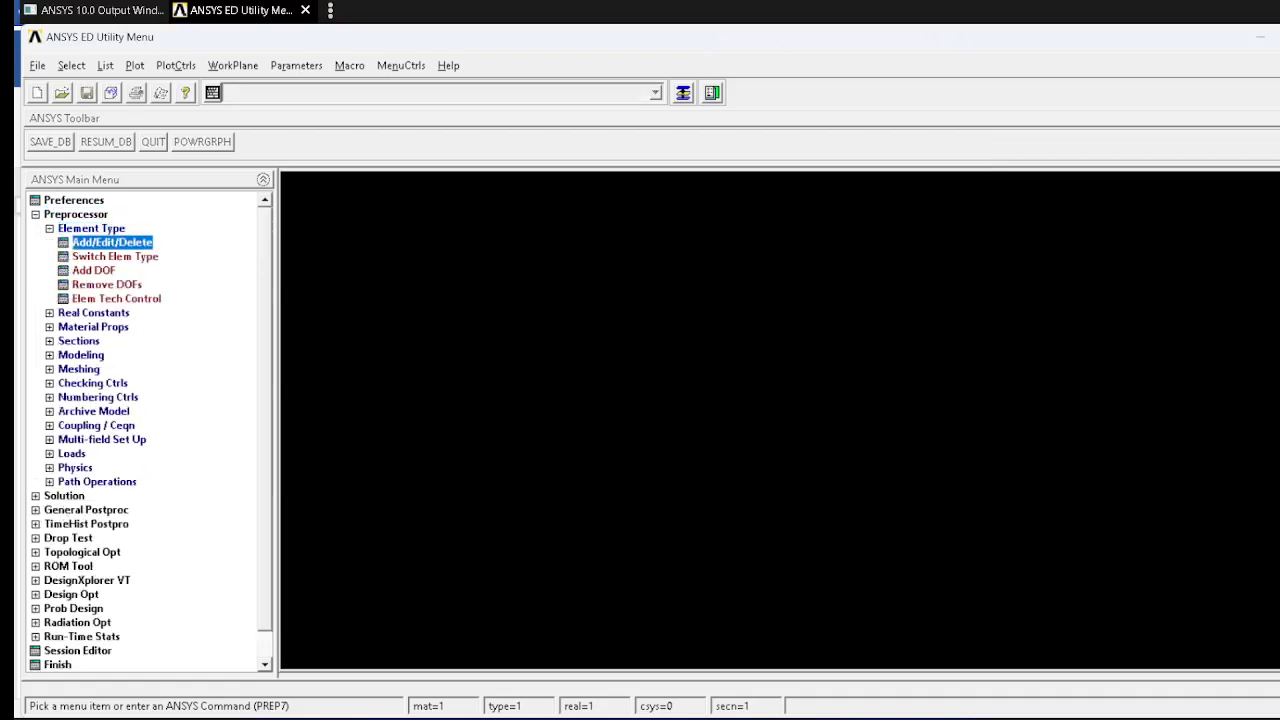
left_click(125, 429)
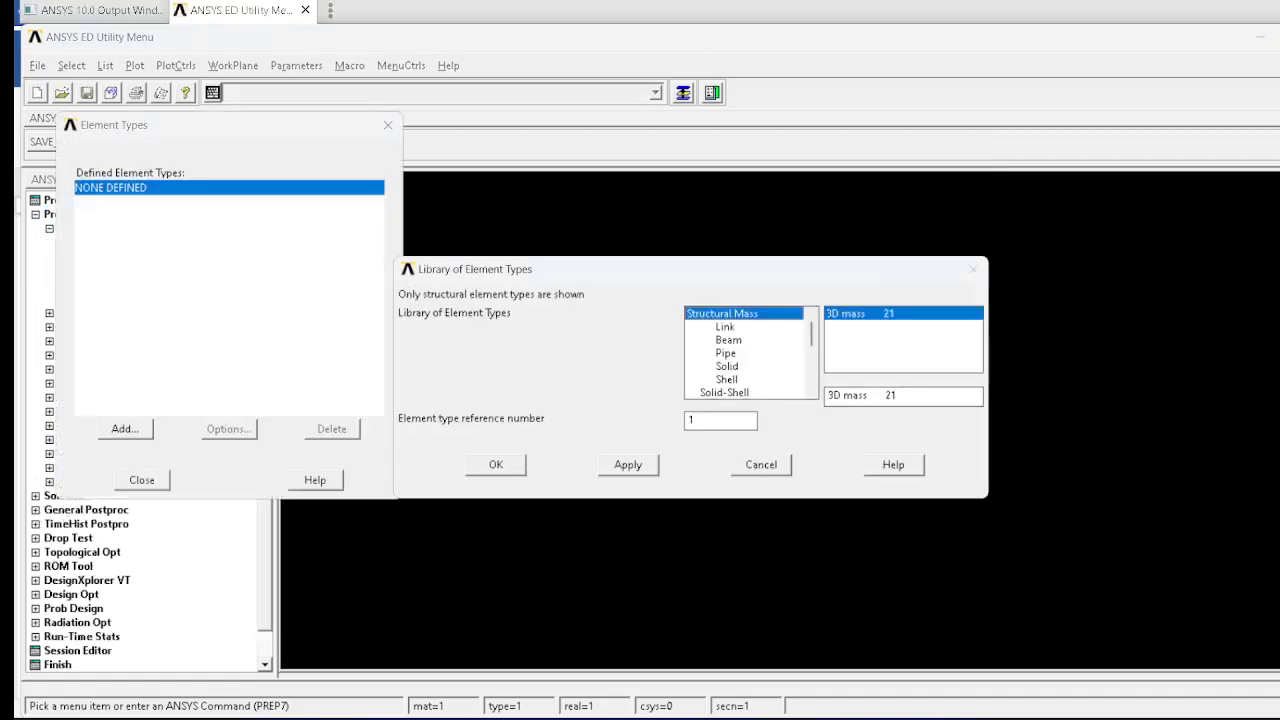
left_click(725, 327)
left_click(496, 464)
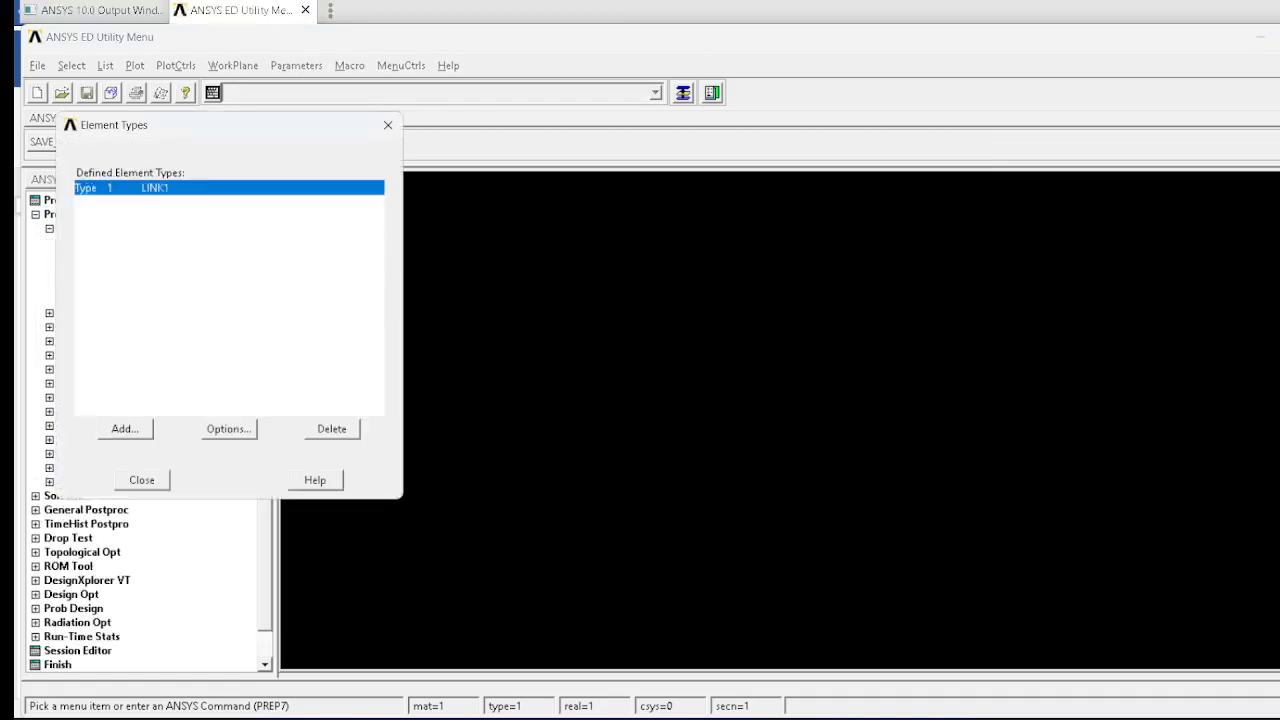
left_click(142, 480)
Step: Define real constant set 1 for the LINK1 element with the problem's cross-sectional area of 750
left_click(93, 313)
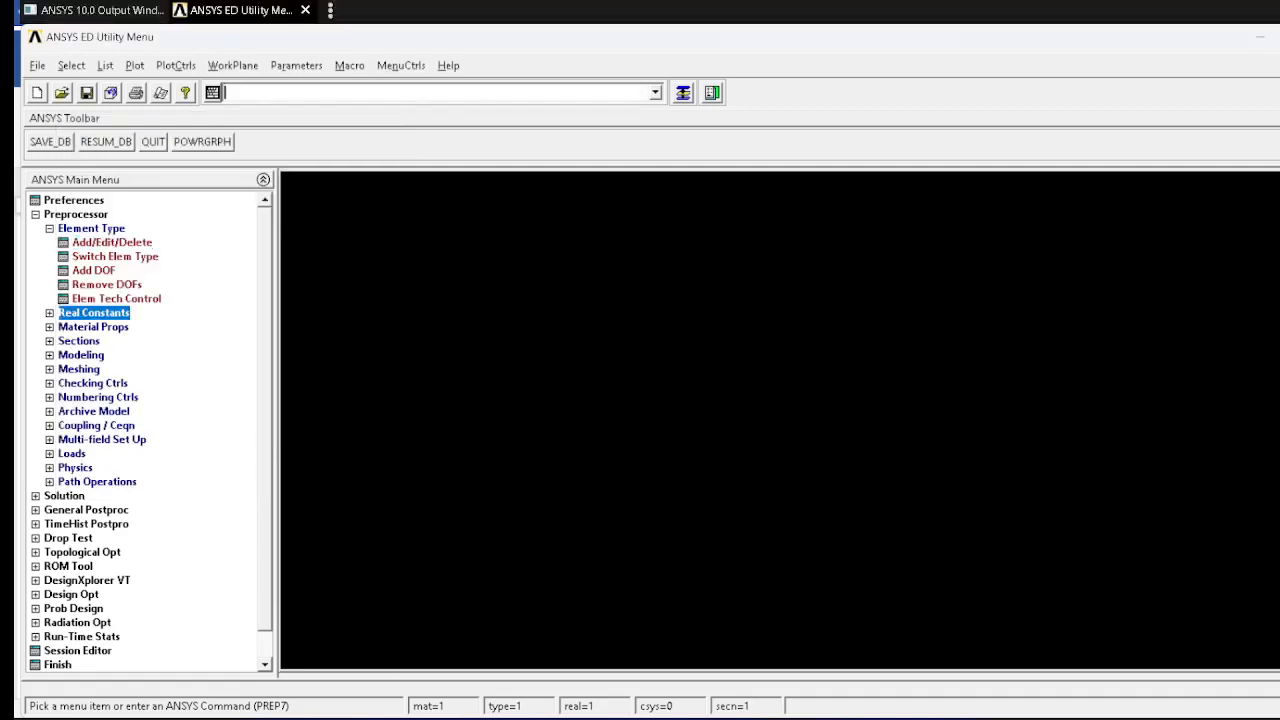
left_click(112, 257)
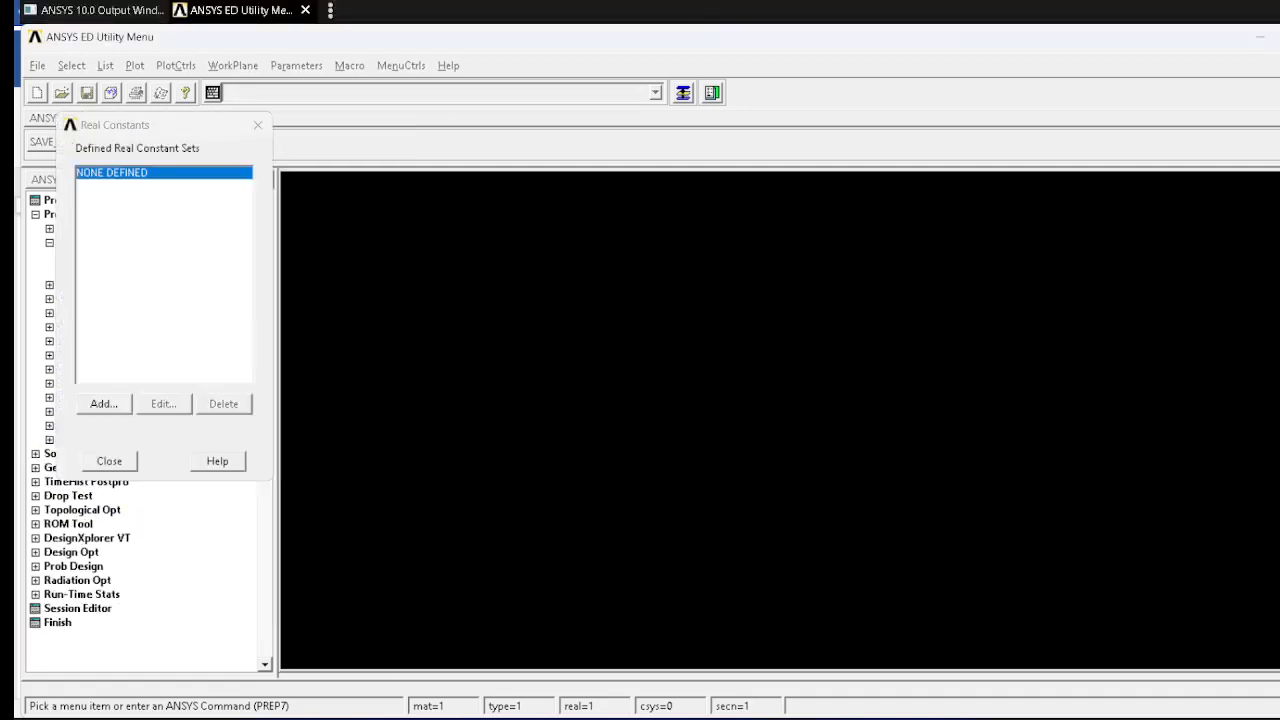
left_click(104, 404)
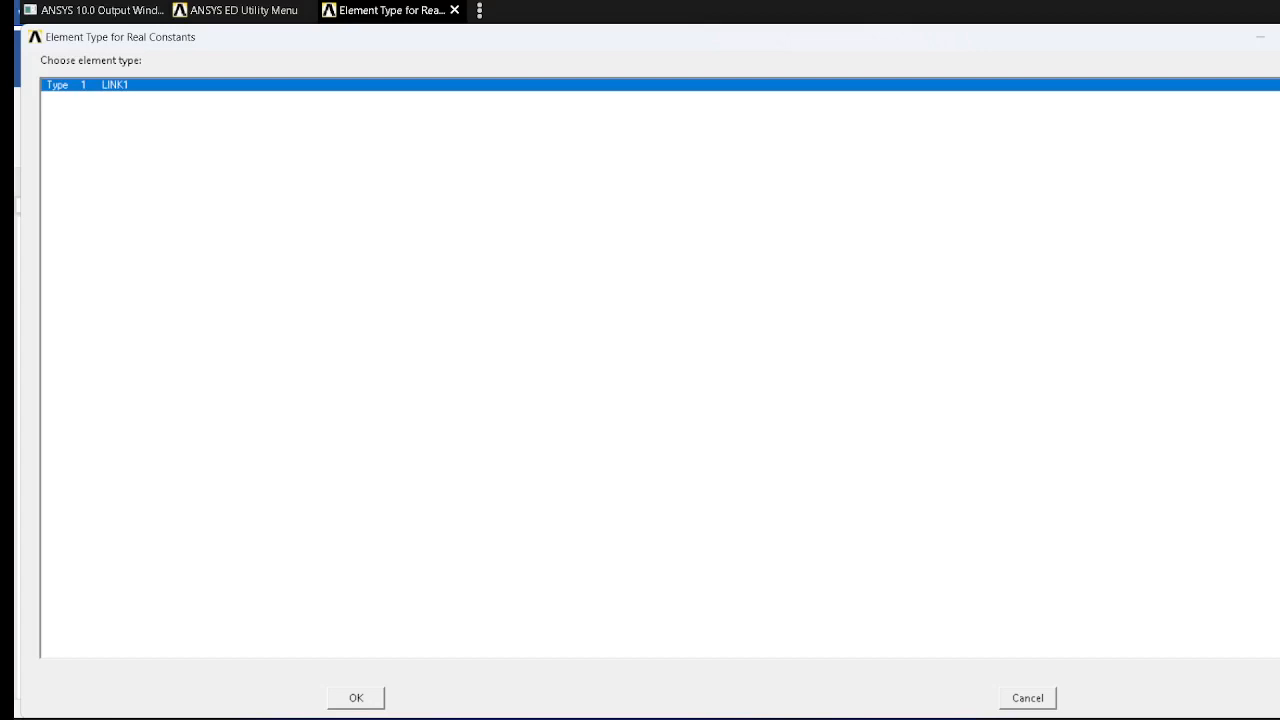
left_click(356, 698)
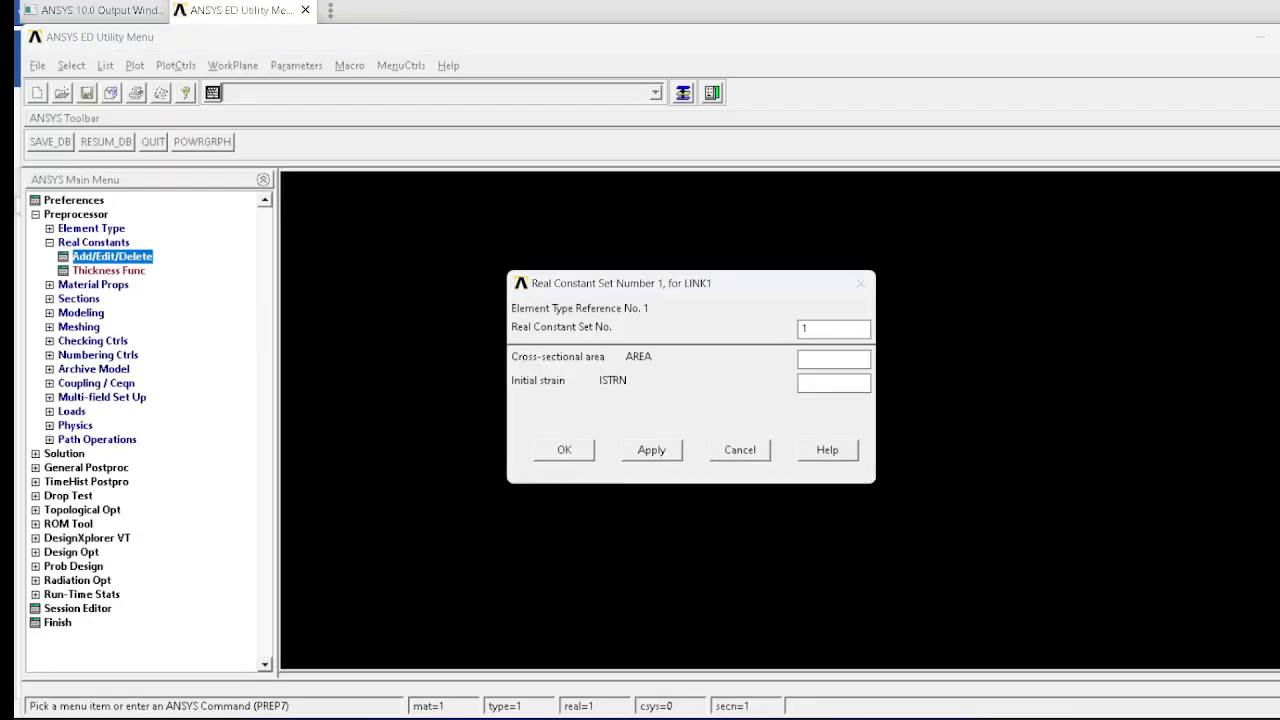
key("alt+Tab")
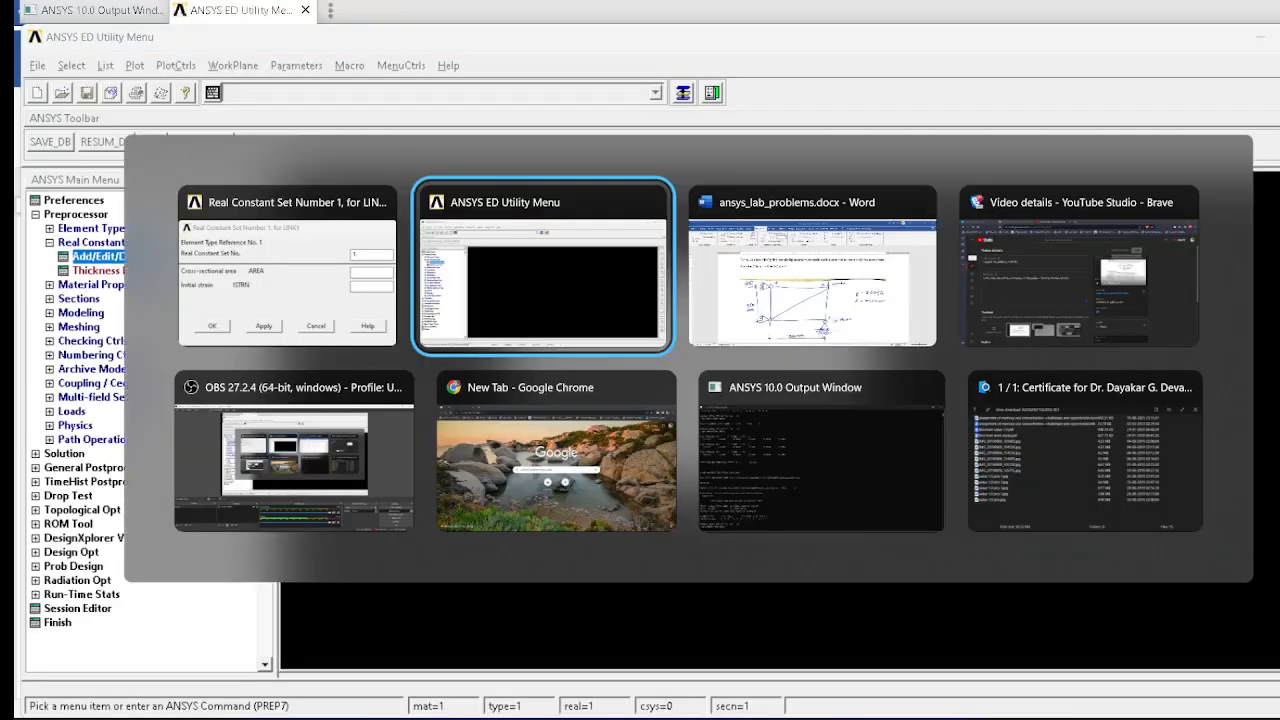
key("Tab")
key("alt+Tab")
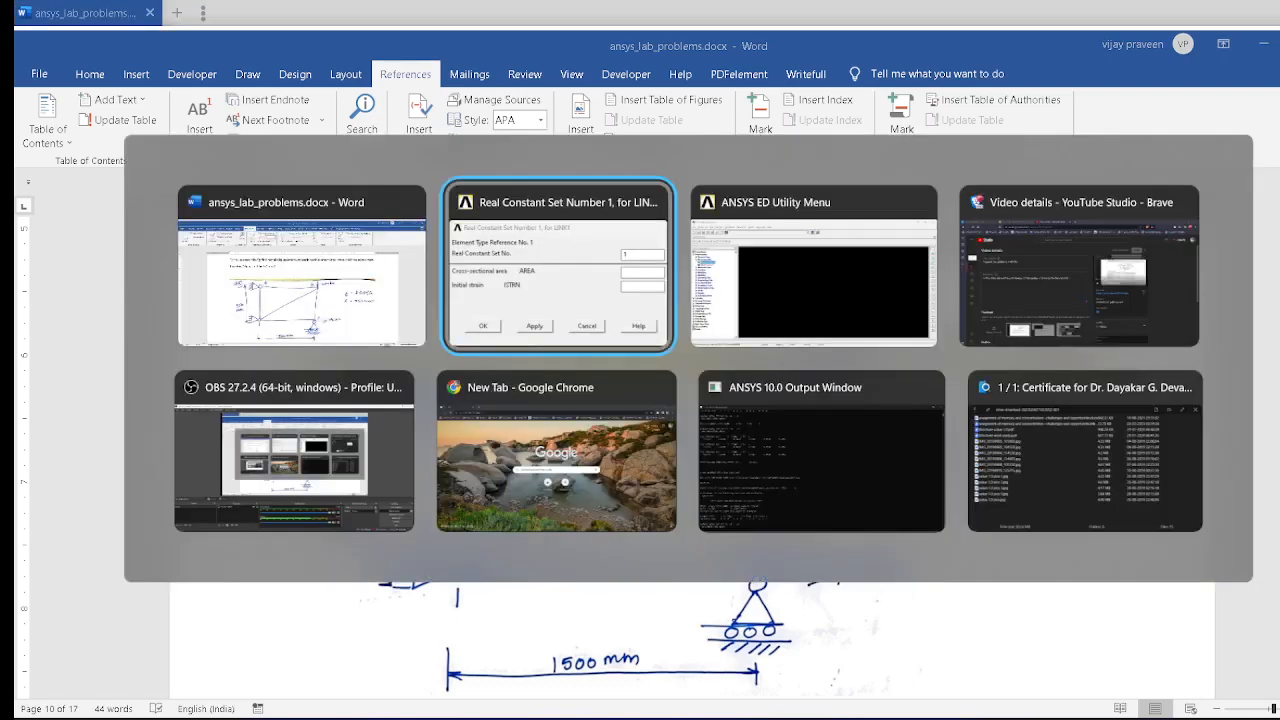
type("750")
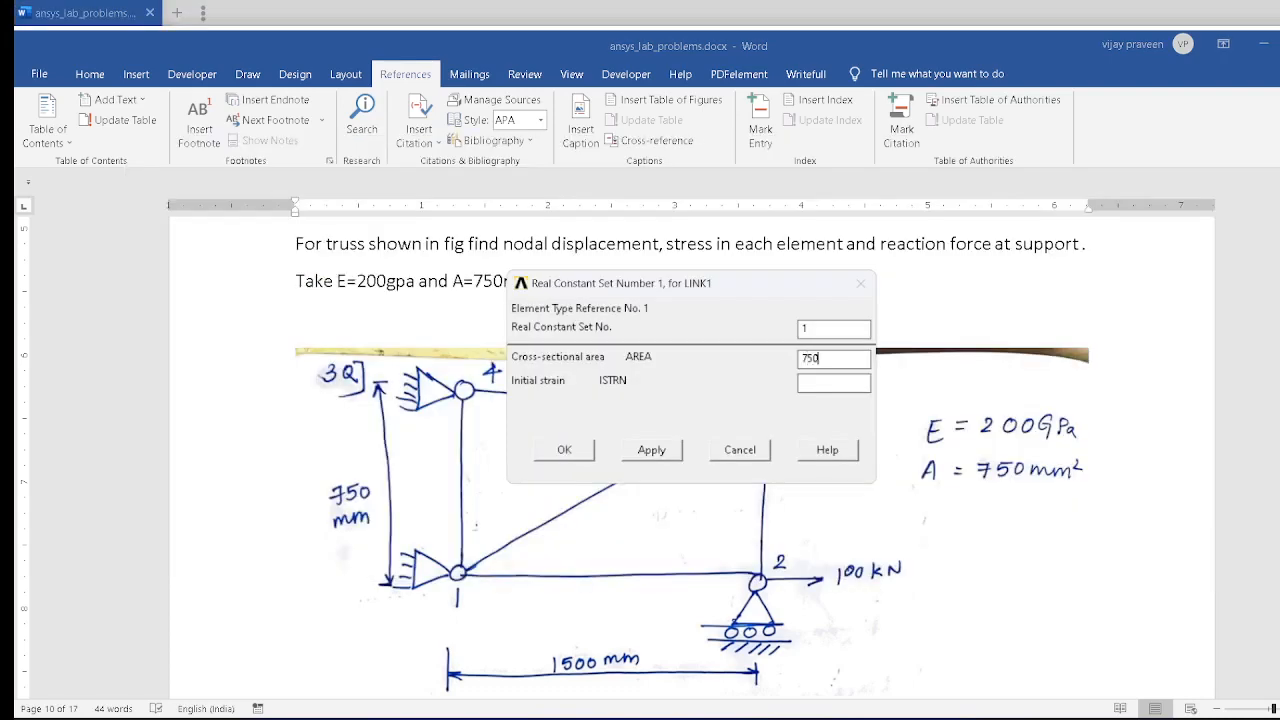
key("Return")
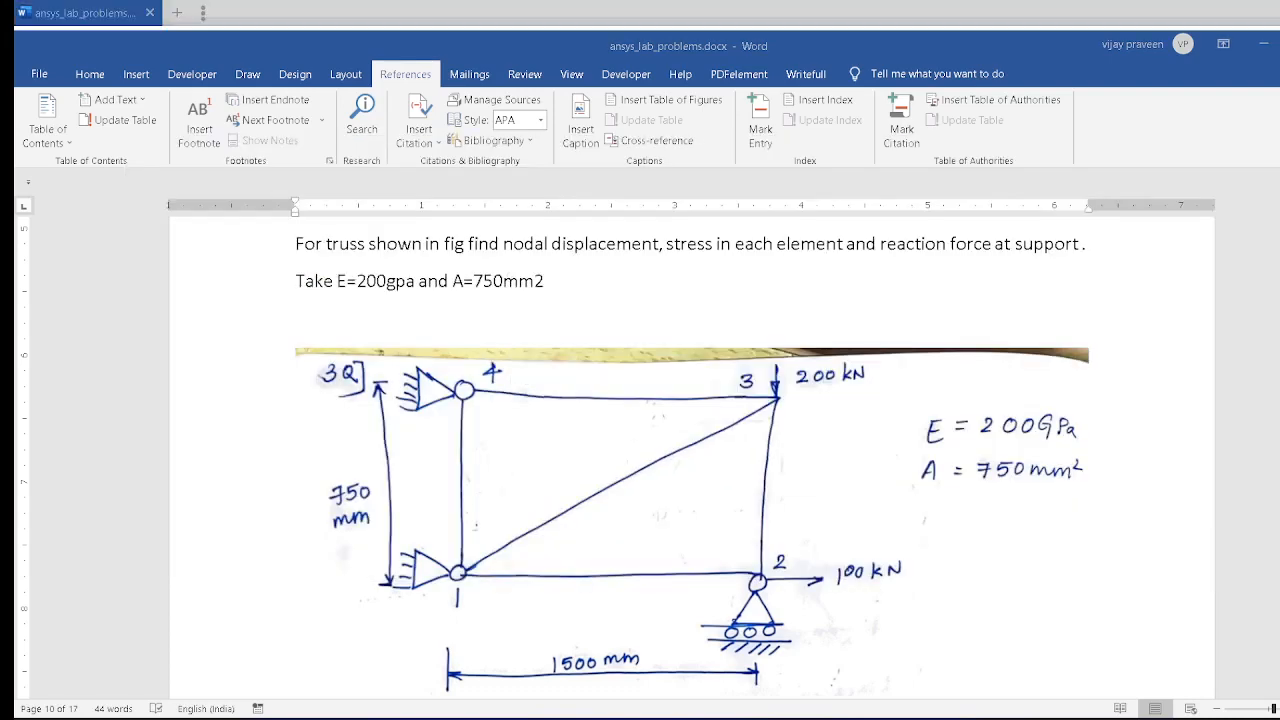
key("alt+Tab")
key("Escape")
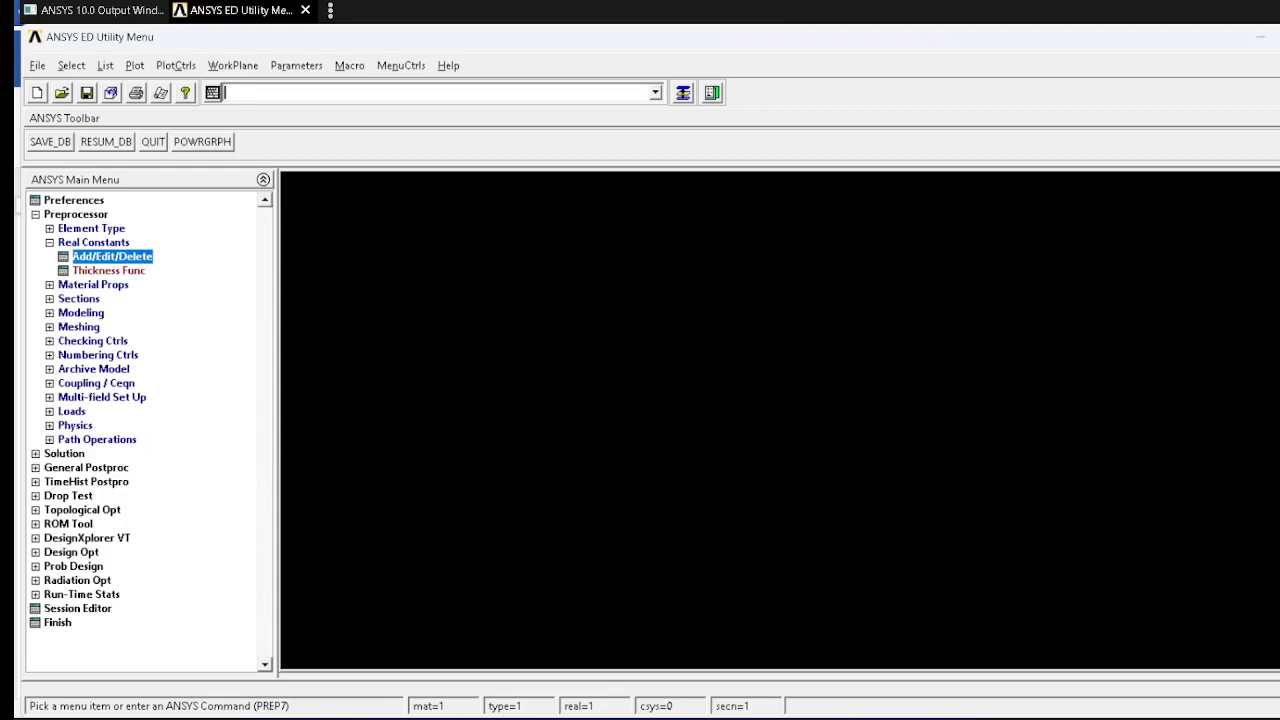
Step: Define material model 1 as structural linear elastic isotropic with EX 200e3 and PRXY 0.3
left_click(93, 285)
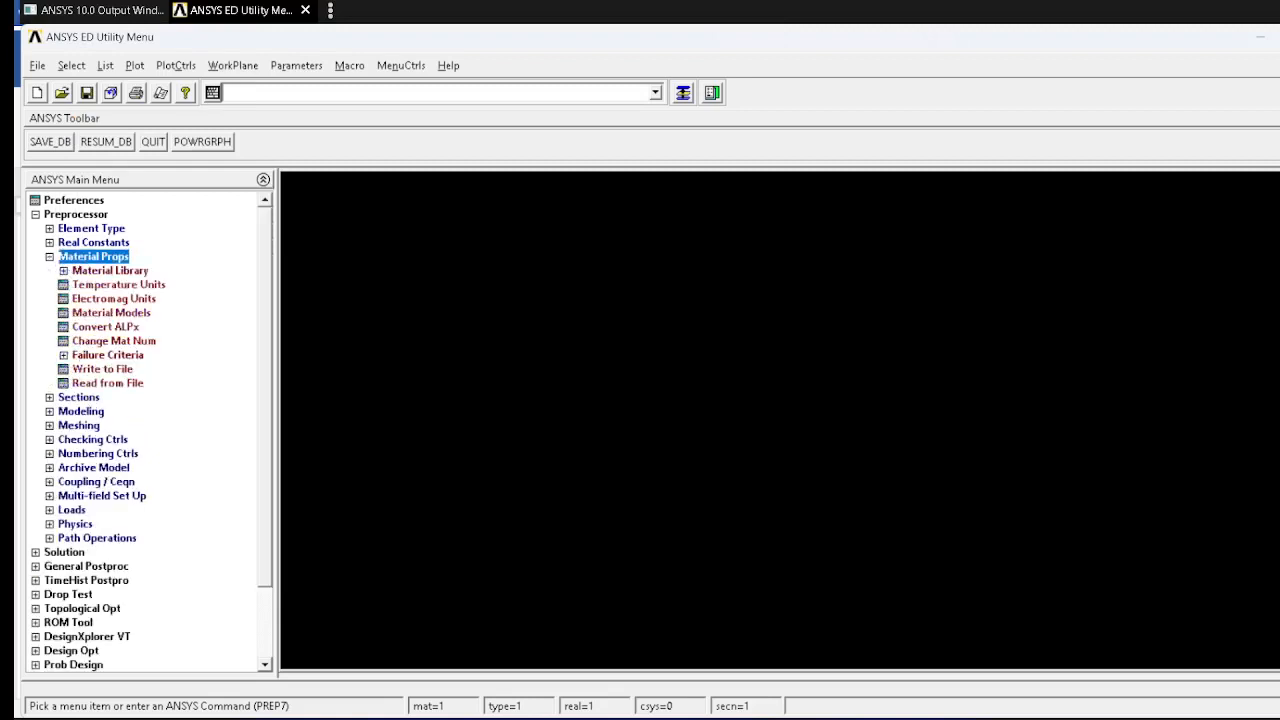
left_click(111, 313)
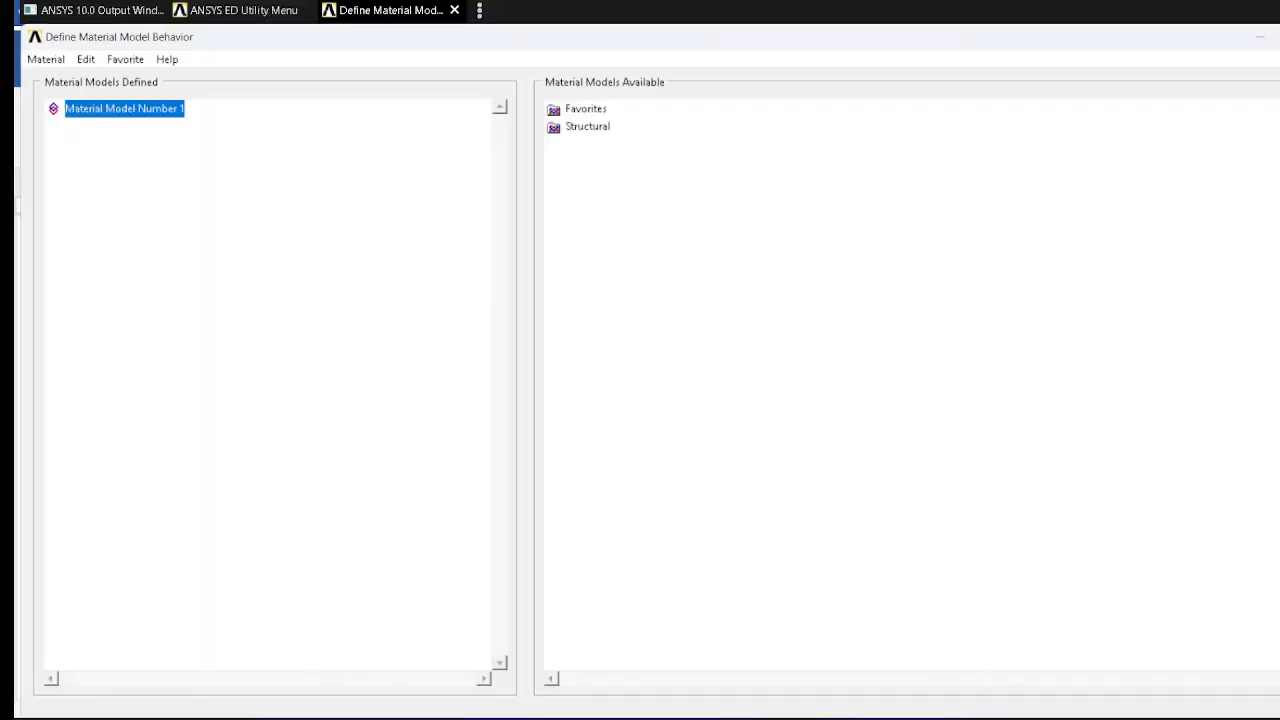
double_click(587, 127)
double_click(605, 144)
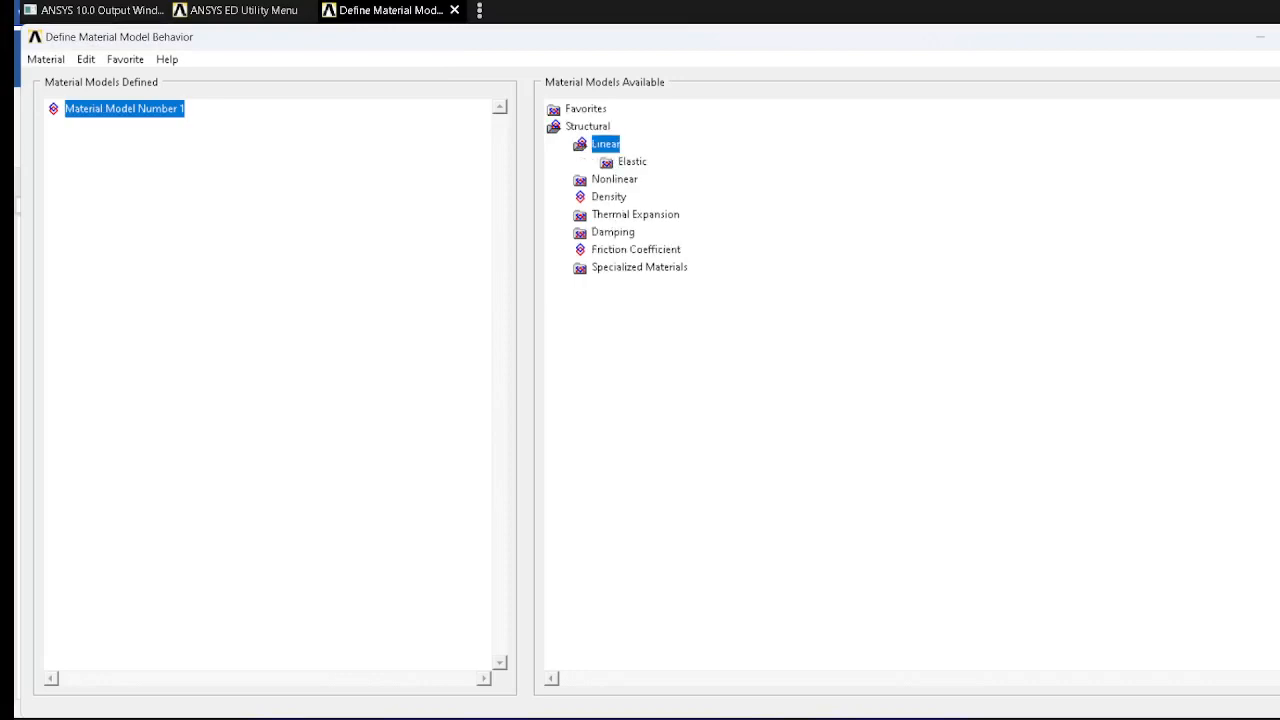
double_click(632, 162)
double_click(664, 179)
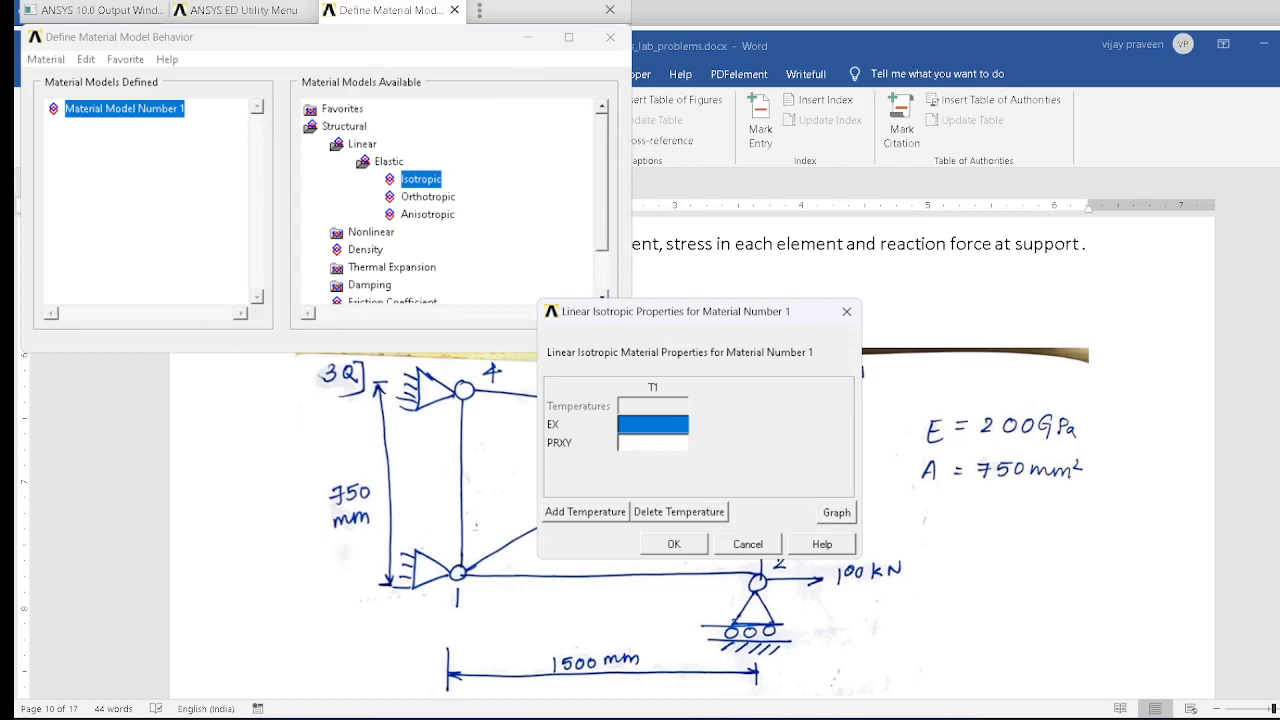
type("200")
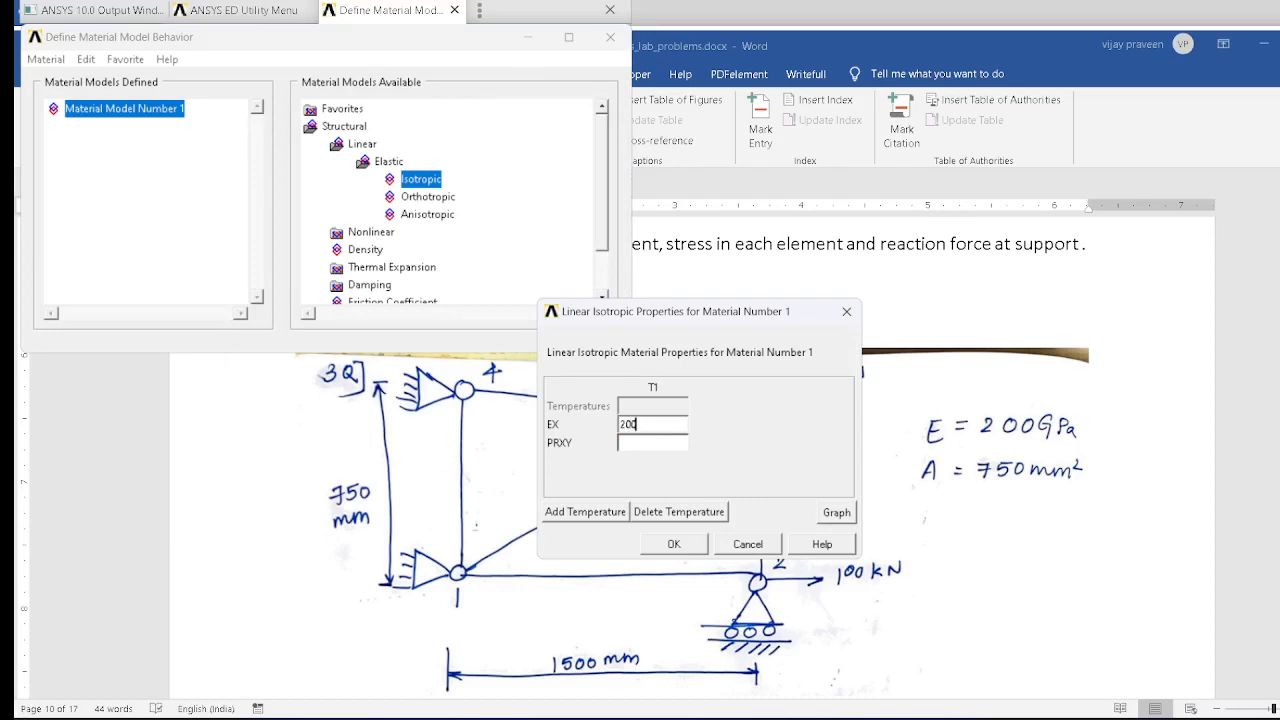
type("e3")
key("Tab")
type("0.3")
key("Return")
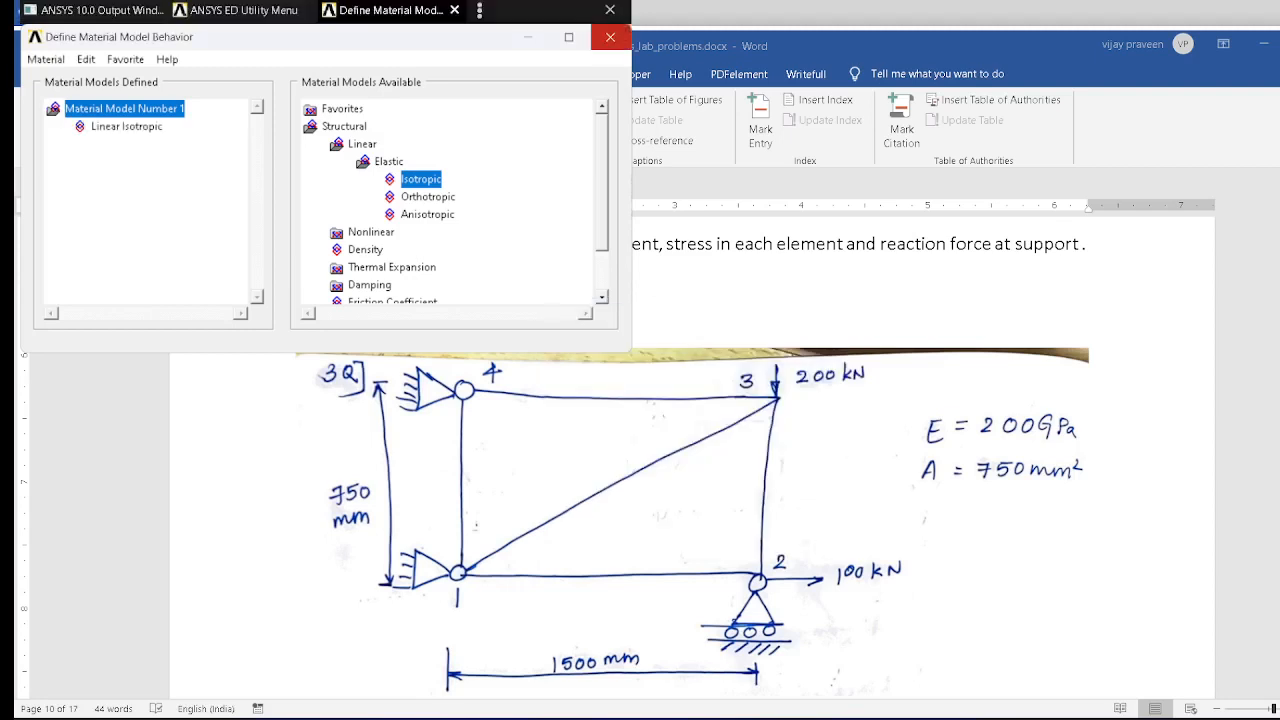
left_click(610, 37)
left_click(569, 37)
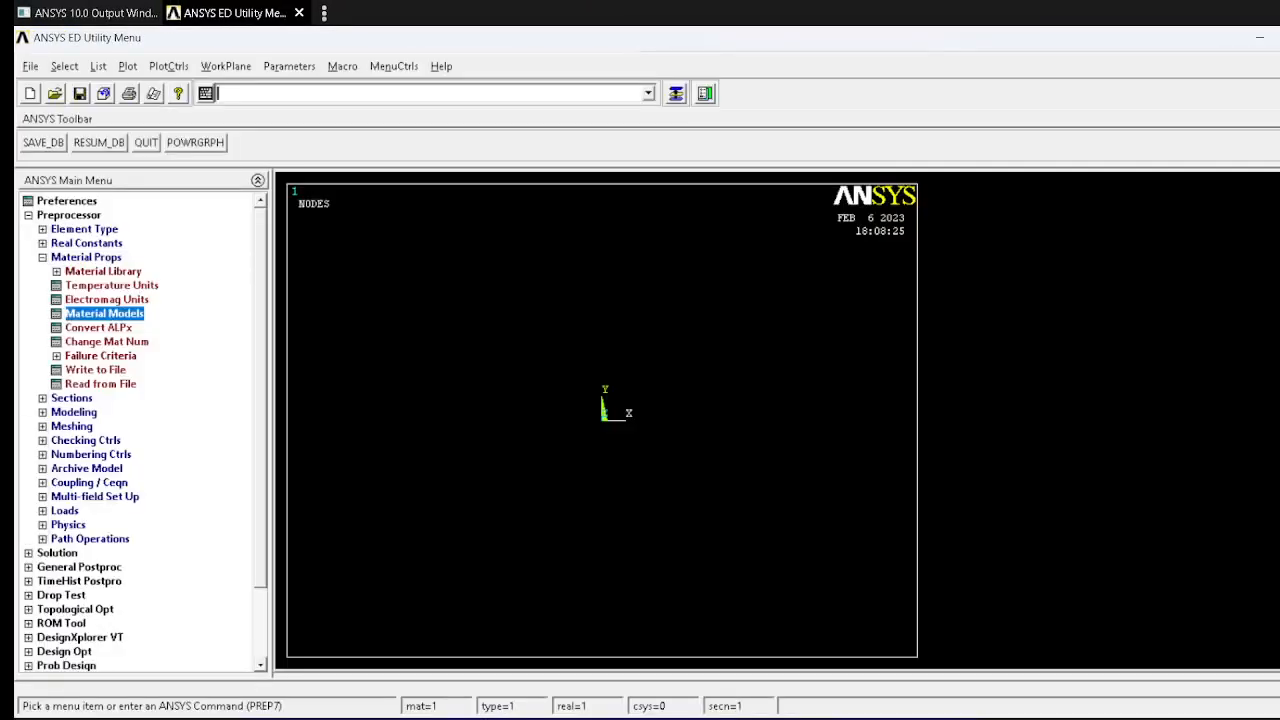
Step: Create node 1 in the active coordinate system at the origin, leaving its location values blank
left_click(74, 412)
left_click(81, 300)
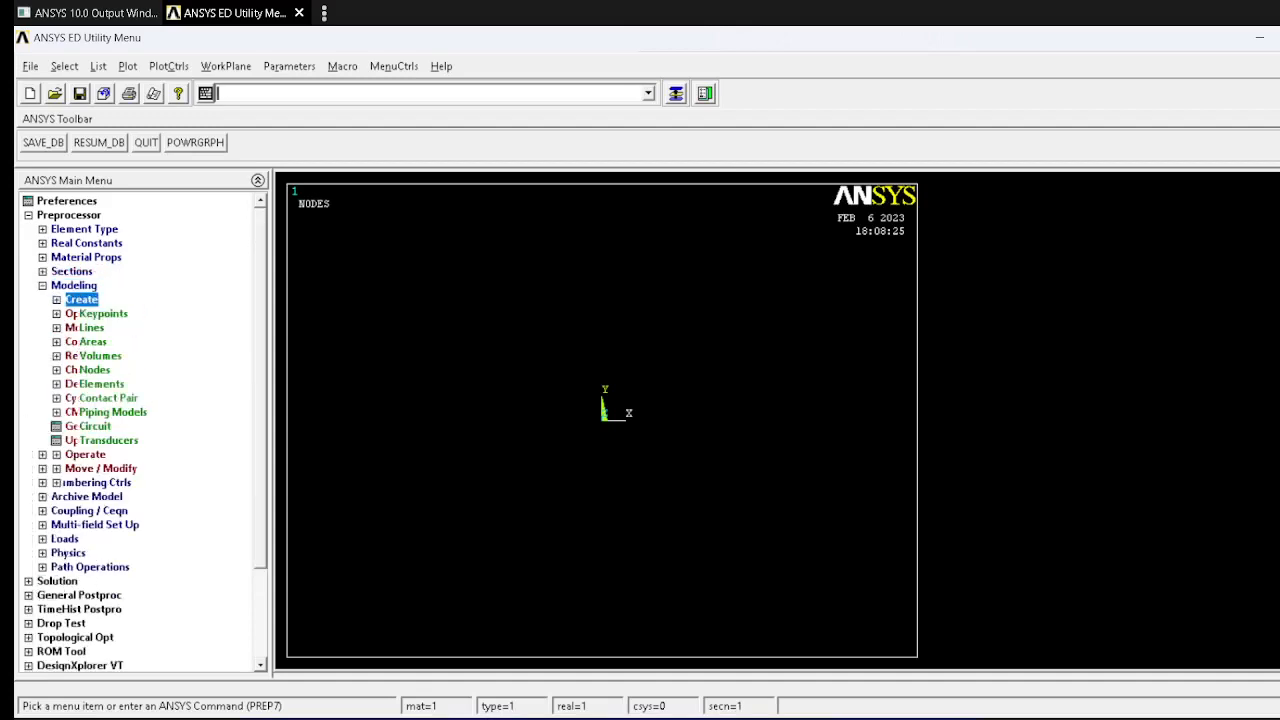
left_click(95, 370)
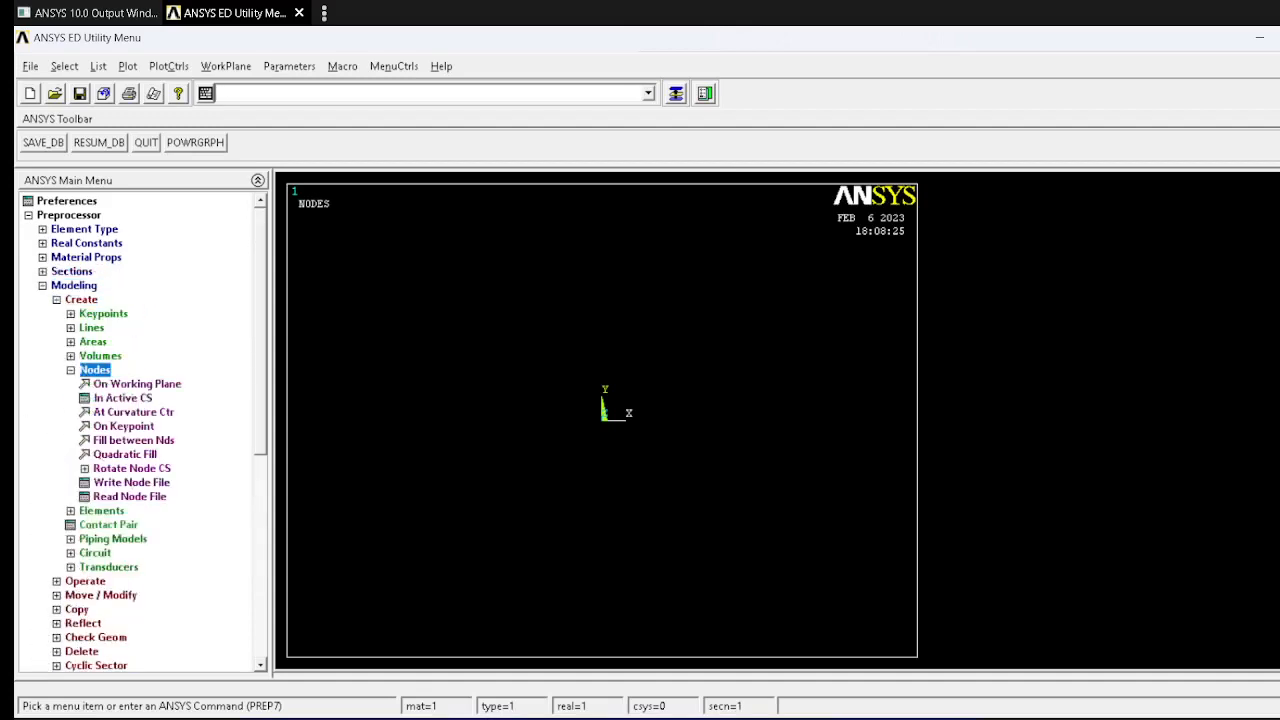
key("alt+Tab")
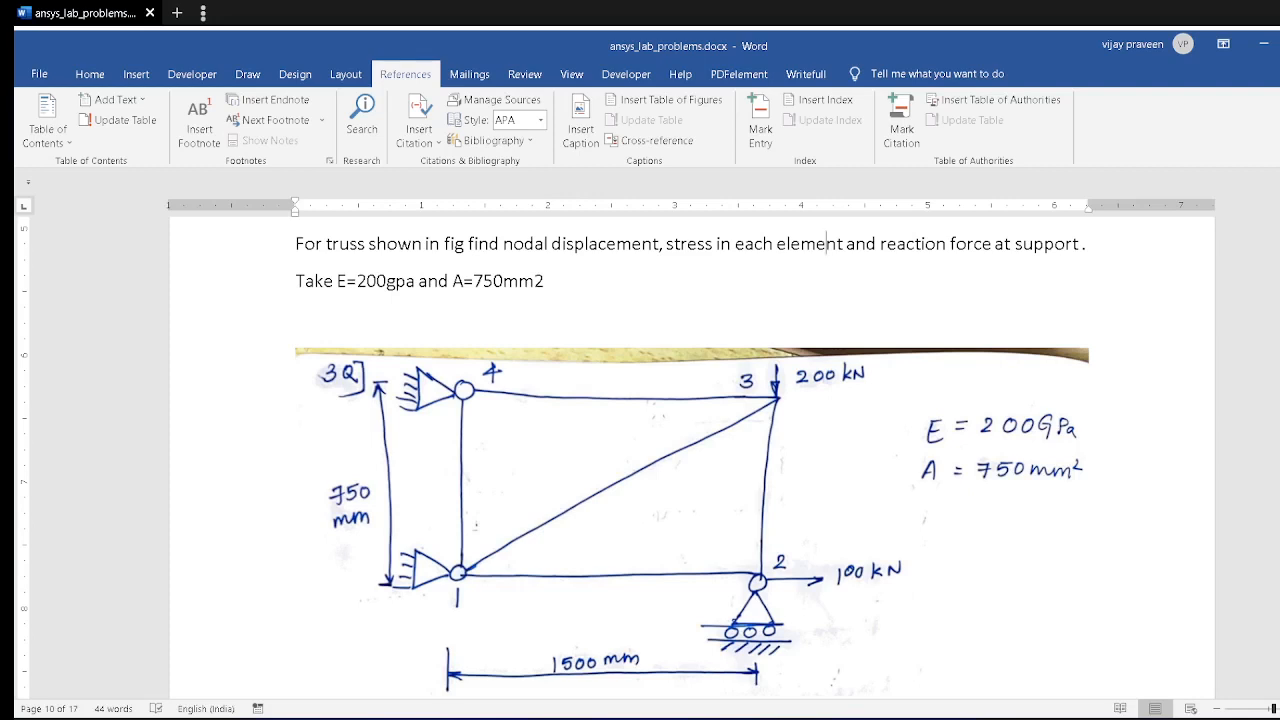
key("alt+Tab")
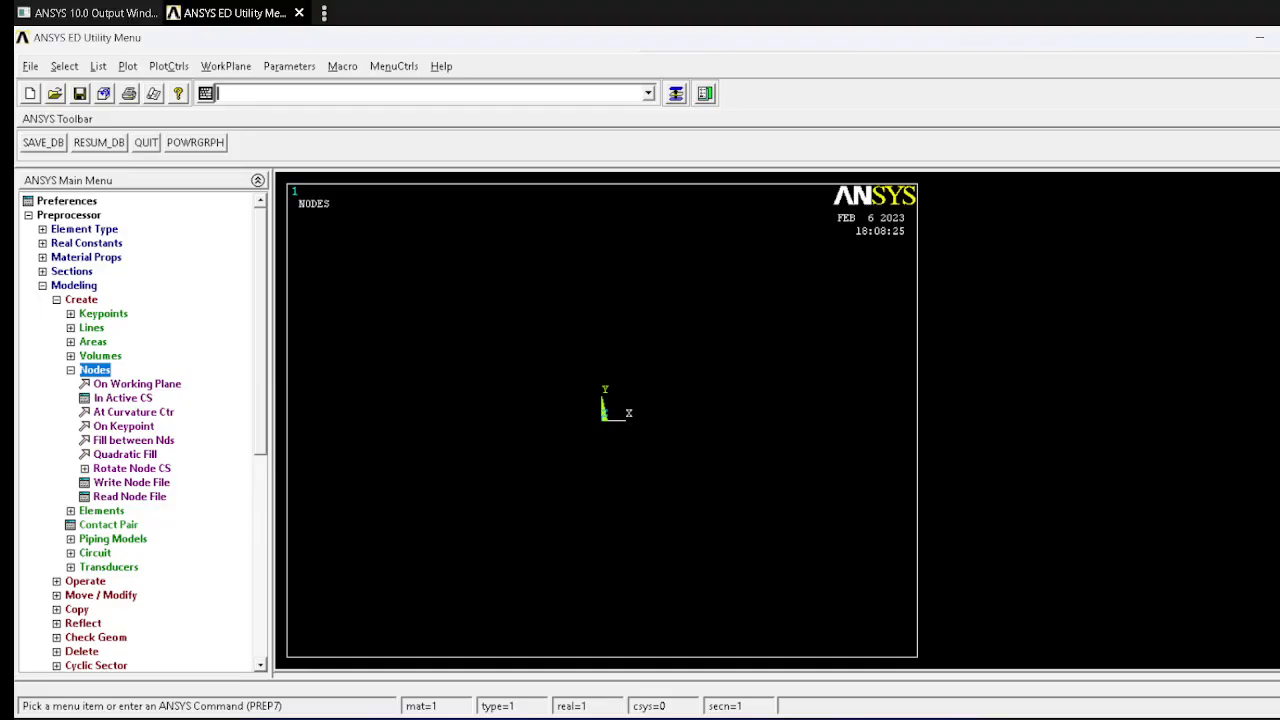
left_click(123, 398)
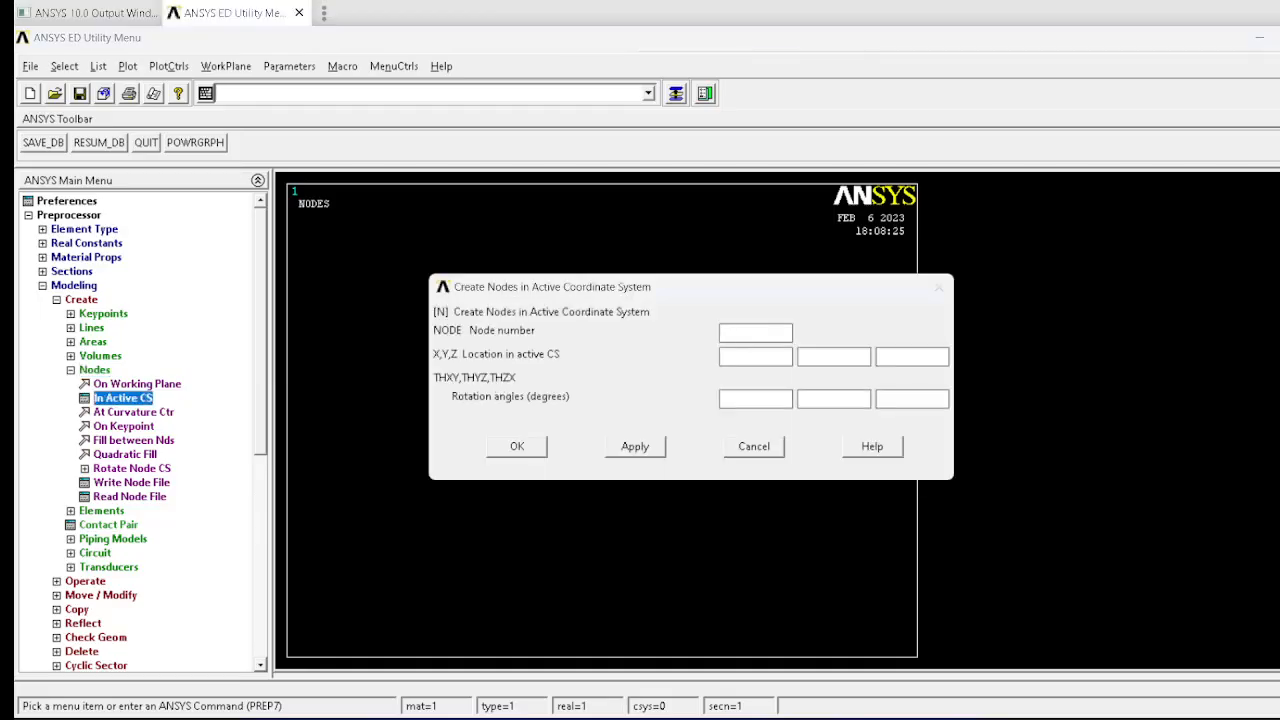
type("1")
left_click(635, 446)
Step: Create node 2 at X 1500, taking the horizontal distance from the truss figure in Word
double_click(728, 332)
type("2")
key("alt+Tab")
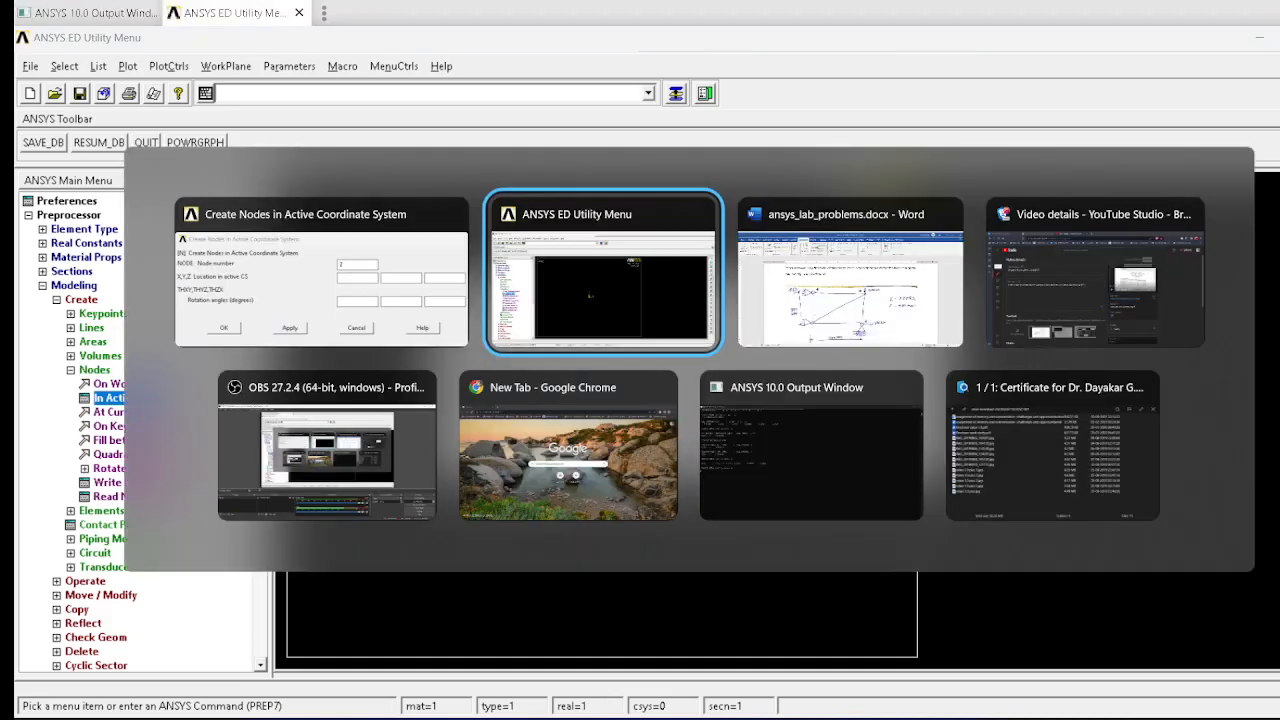
key("alt+Tab")
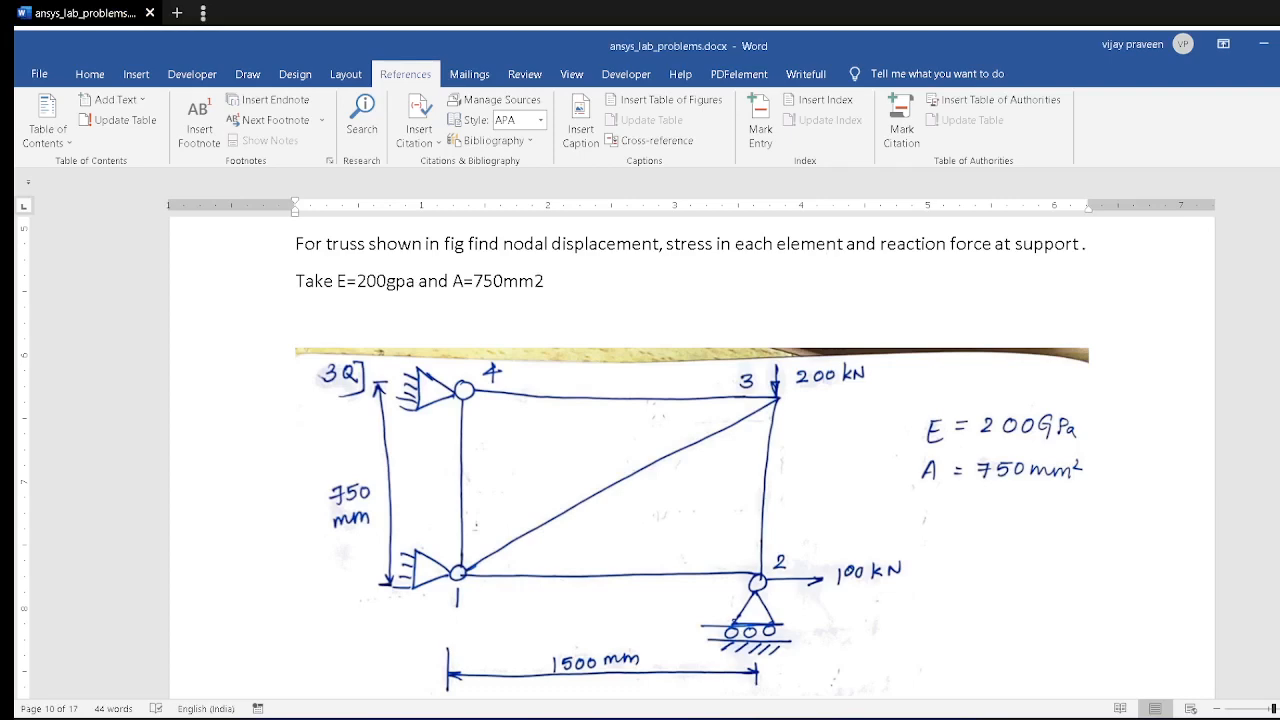
key("alt+Tab")
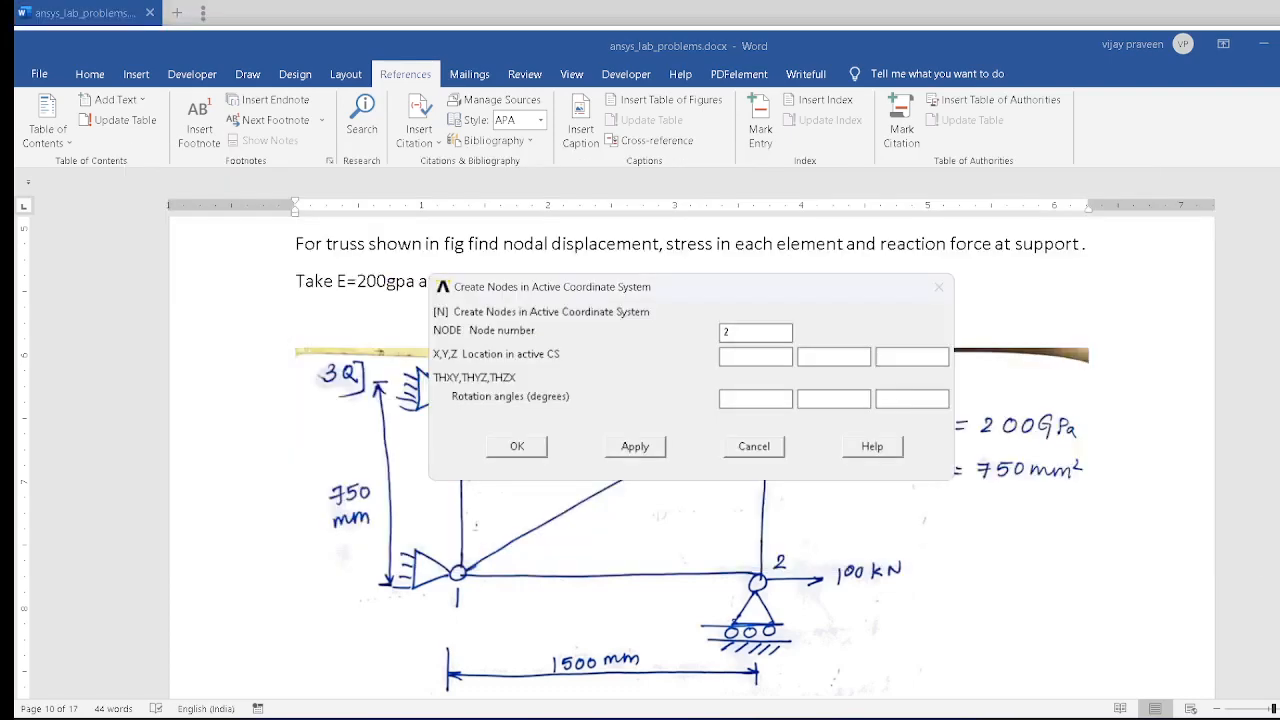
type("1500")
left_click(635, 447)
Step: Create node 3 at X 1500, Y 750, moving the node dialog clear of the truss figure
key("BackSpace")
type("3")
mouse_move(725, 285)
left_mouse_down()
mouse_move(677, 264)
mouse_move(555, 142)
left_mouse_up()
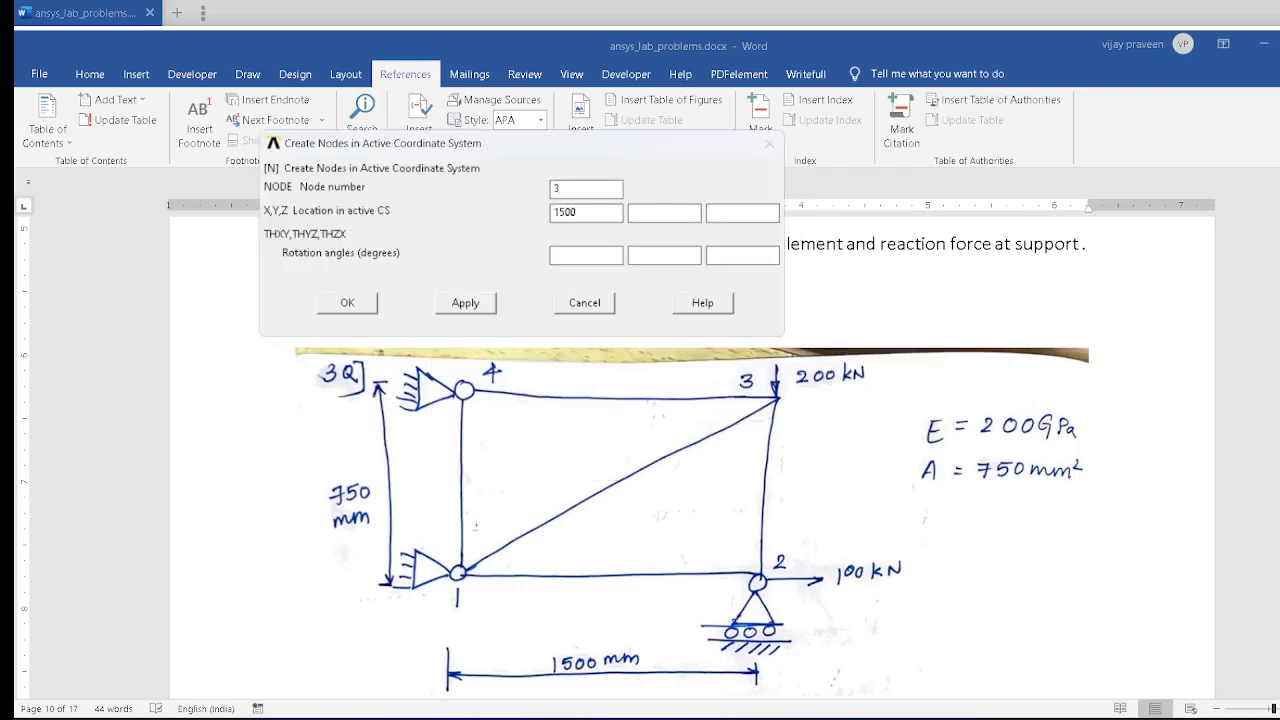
left_click(660, 213)
type("750")
left_click(465, 302)
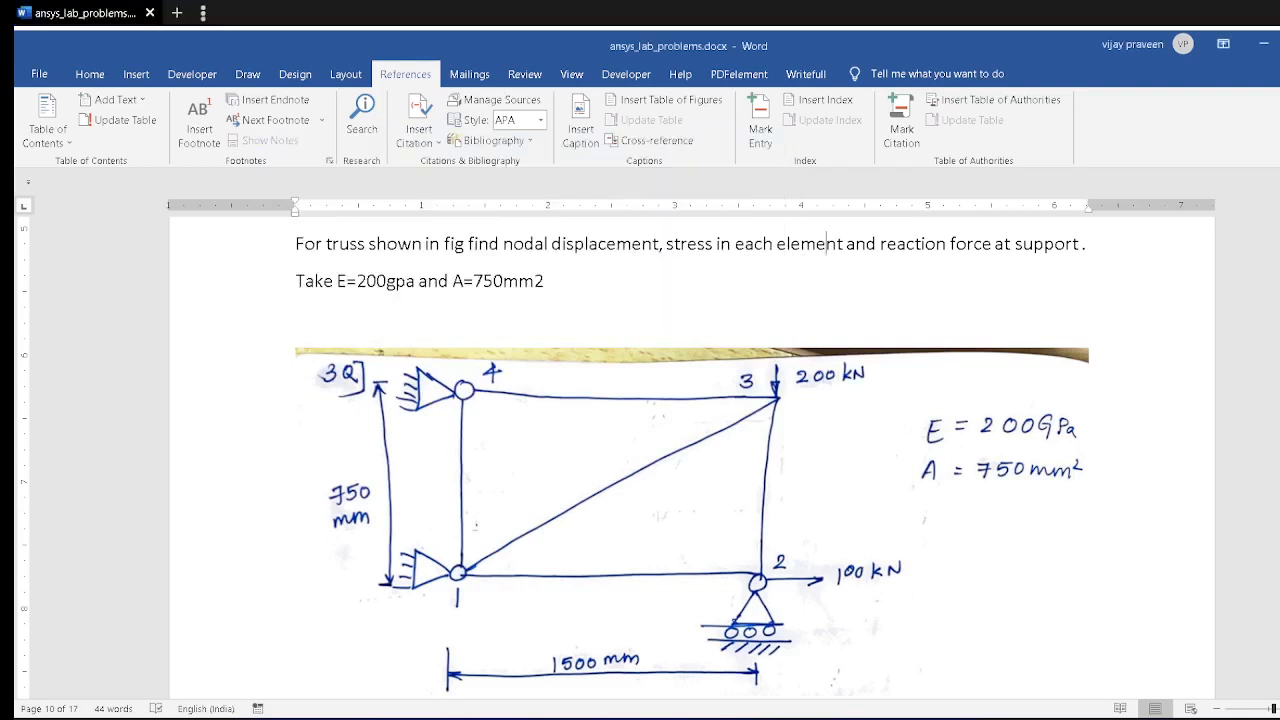
Step: Create node 4 at X 0, Y 750 and switch back to the ANSYS model window
type("4")
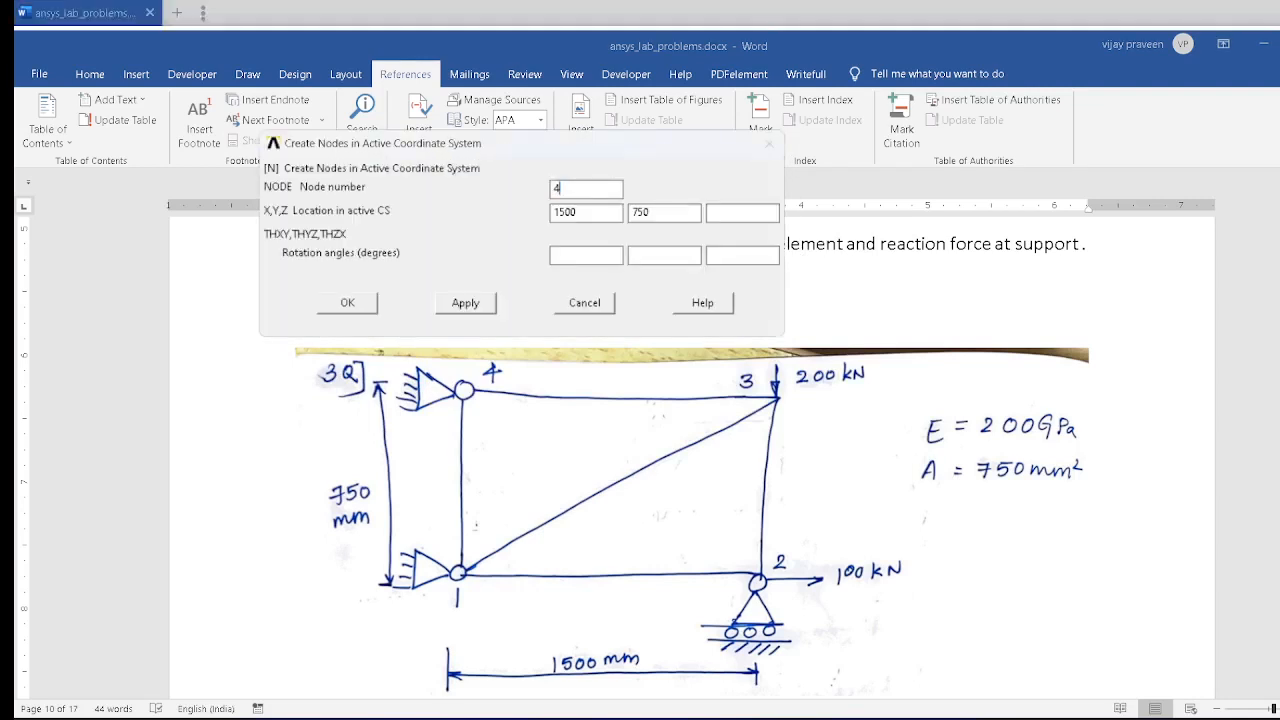
key("Tab")
type("0")
left_click(347, 303)
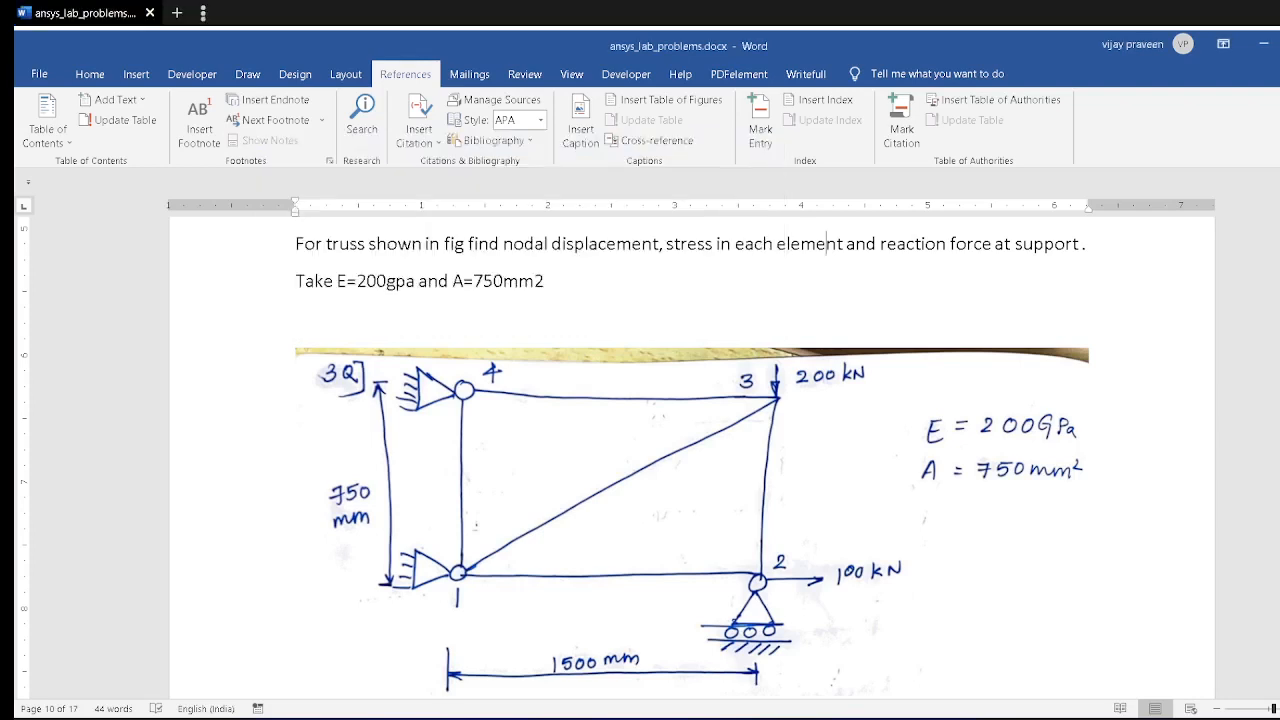
key("alt+Tab")
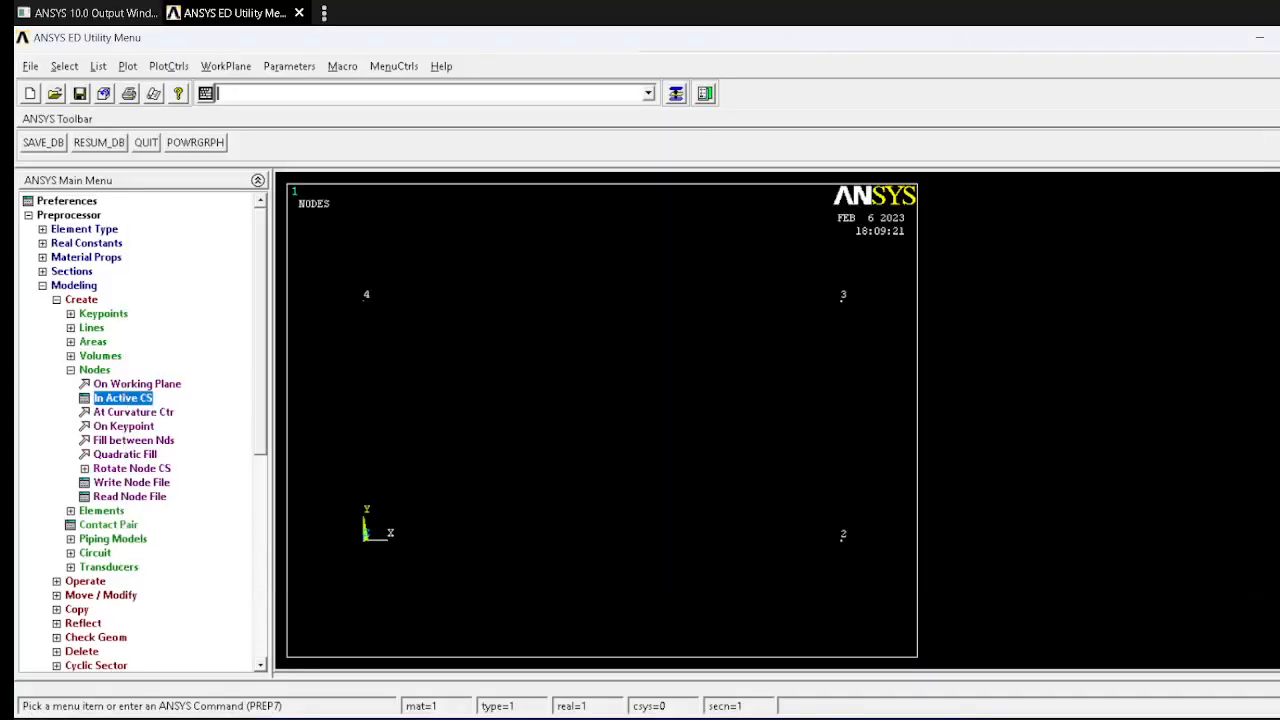
Step: Create an auto-numbered element through nodes 1 and 2 for the lower horizontal member
left_click(102, 511)
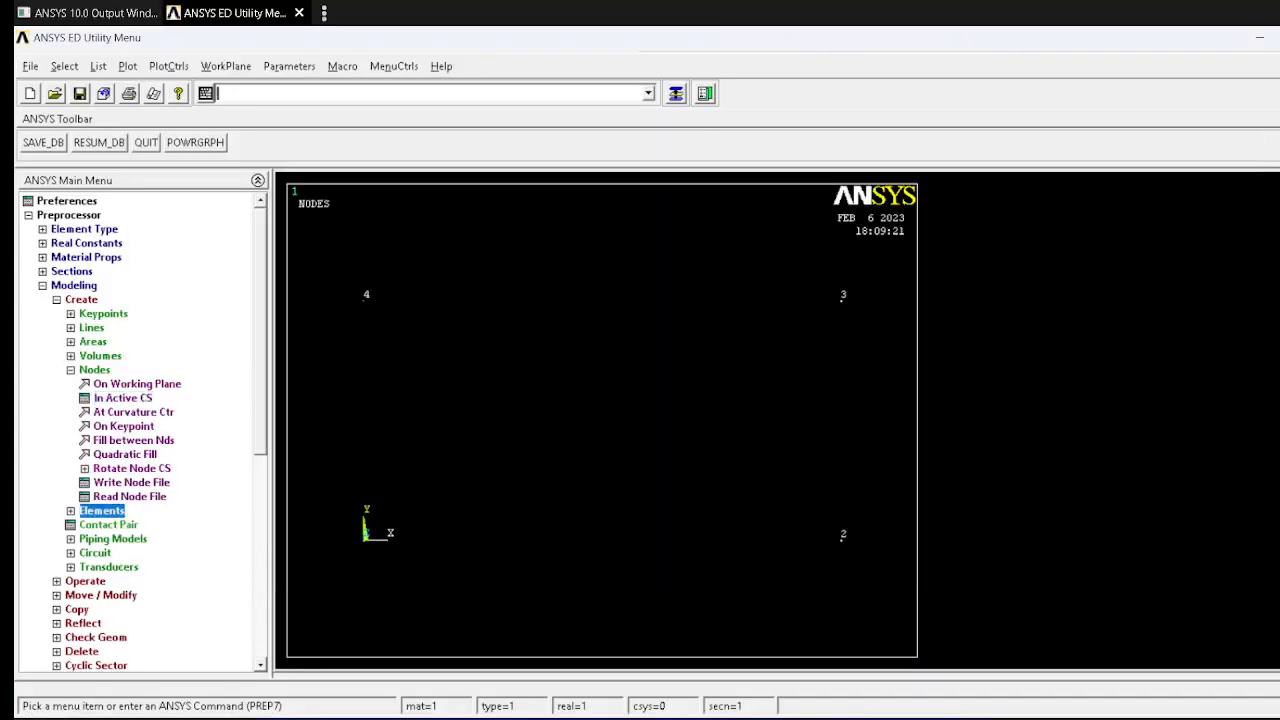
left_click(132, 412)
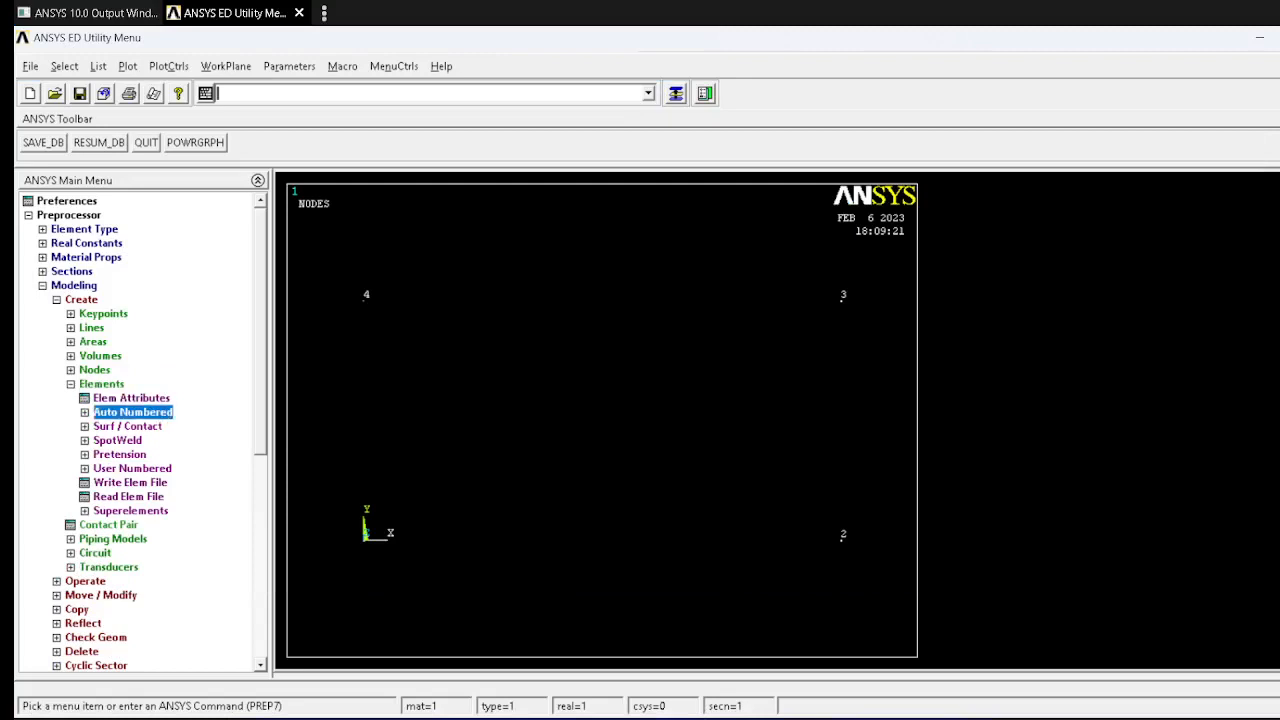
left_click(134, 426)
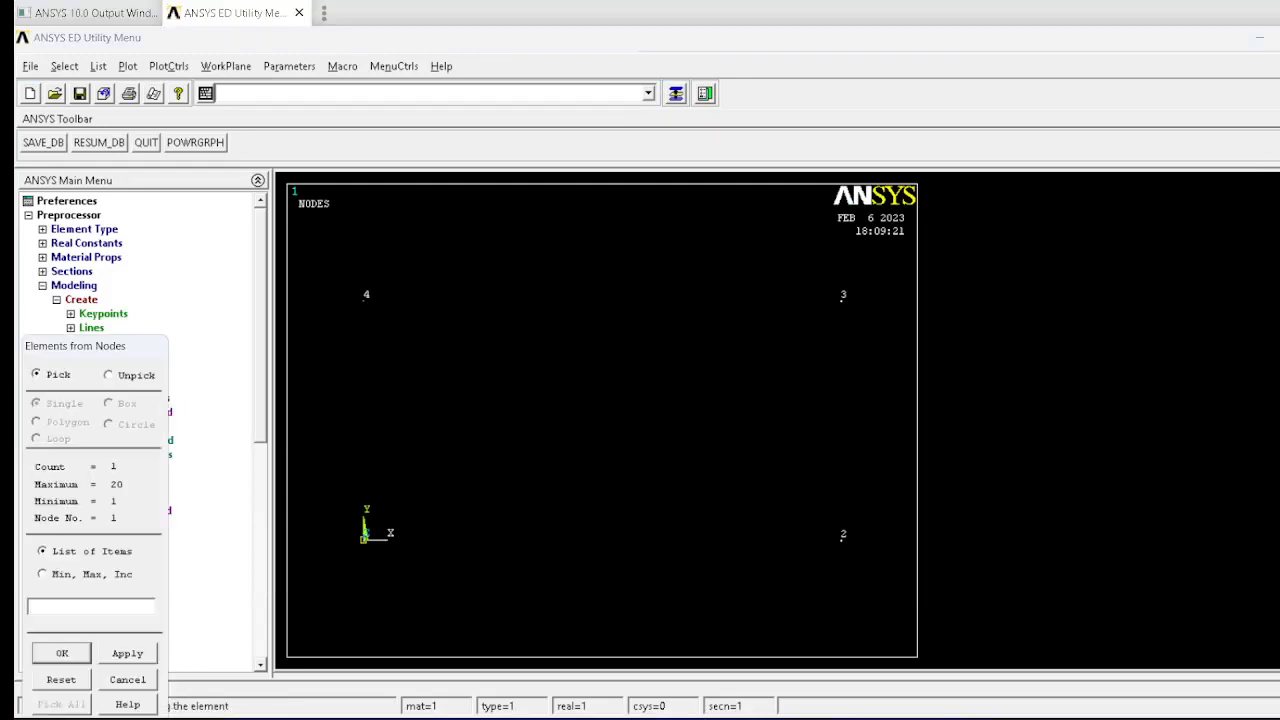
left_click(842, 537)
left_click(128, 653)
Step: Create the vertical element through nodes 2 and 3 and the upper horizontal element through nodes 3 and 4
left_click(841, 538)
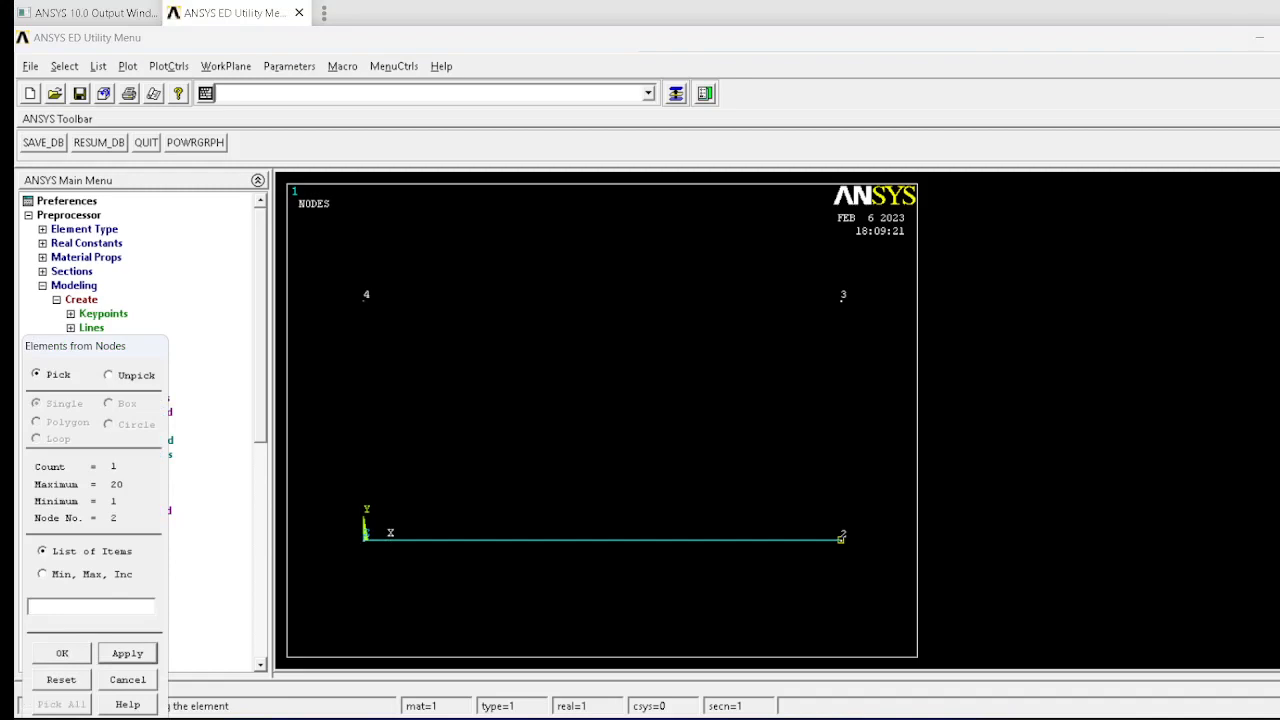
left_click(841, 299)
left_click(841, 300)
left_click(364, 300)
left_click(127, 653)
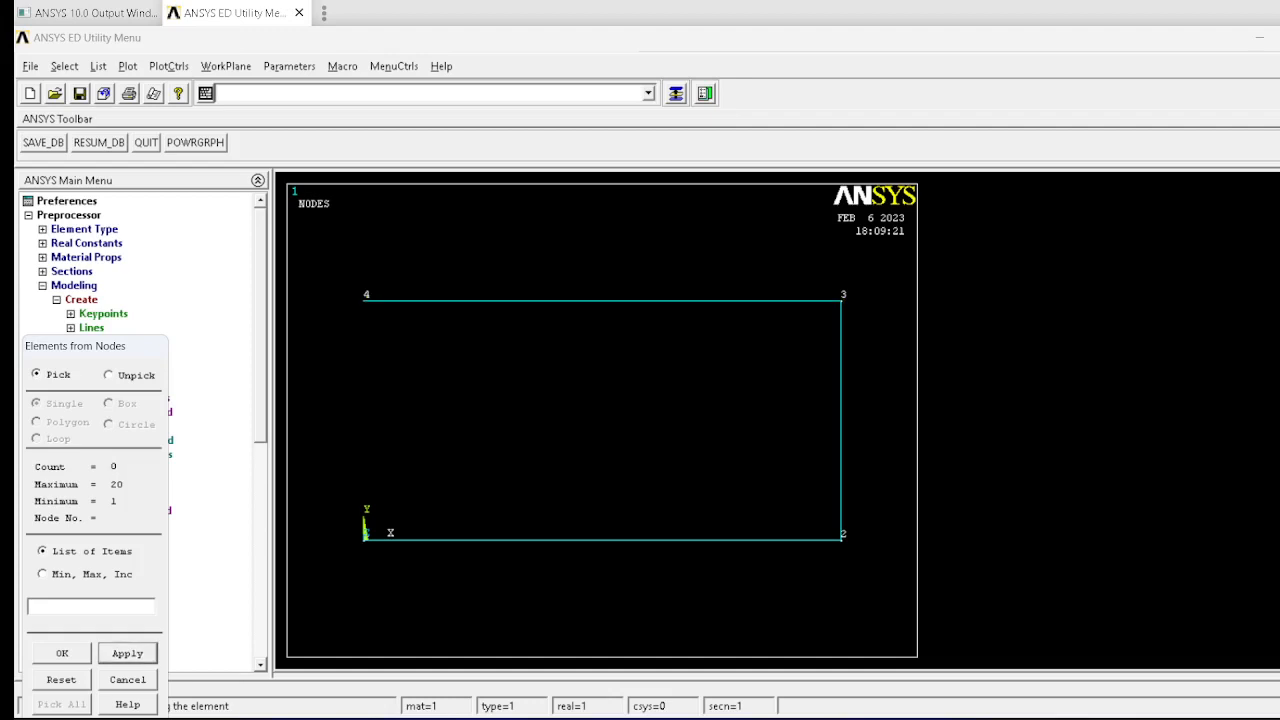
Step: Create the vertical element through nodes 4 and 1 and the diagonal element through nodes 1 and 3, completing the modeling
left_click(364, 300)
left_click(364, 539)
left_click(127, 653)
left_click(364, 539)
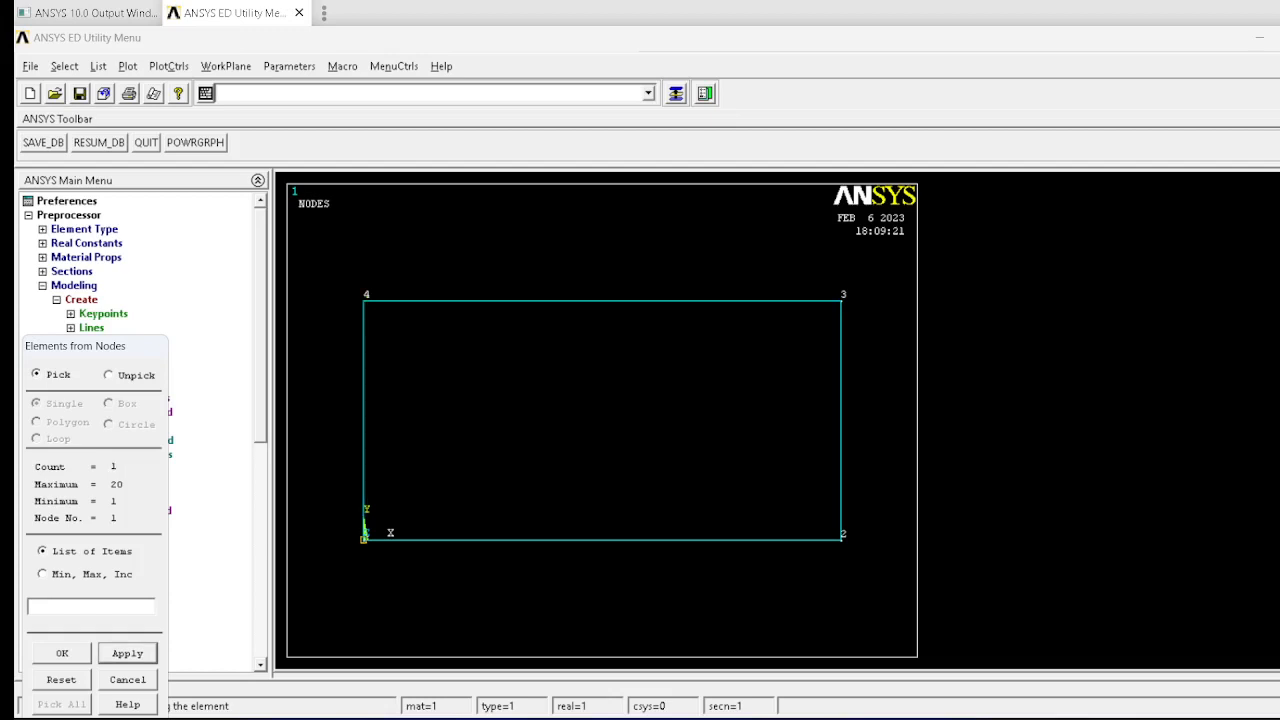
left_click(841, 300)
left_click(62, 653)
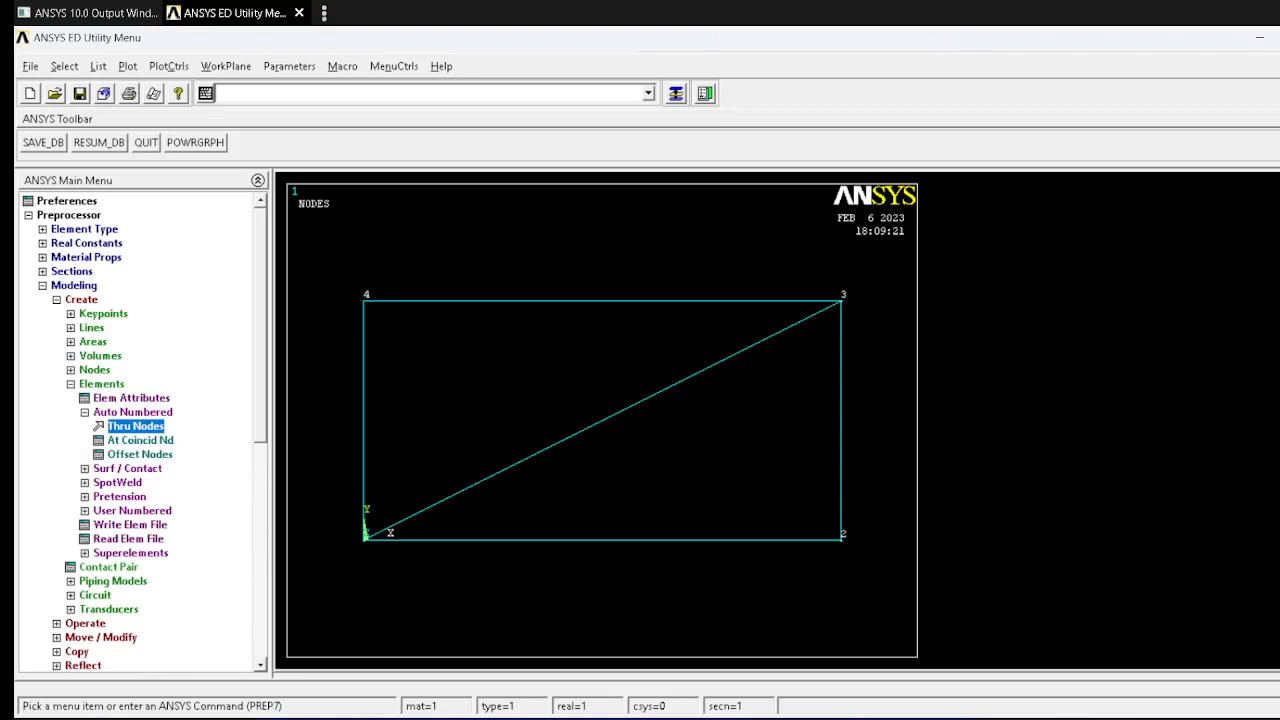
left_click(74, 286)
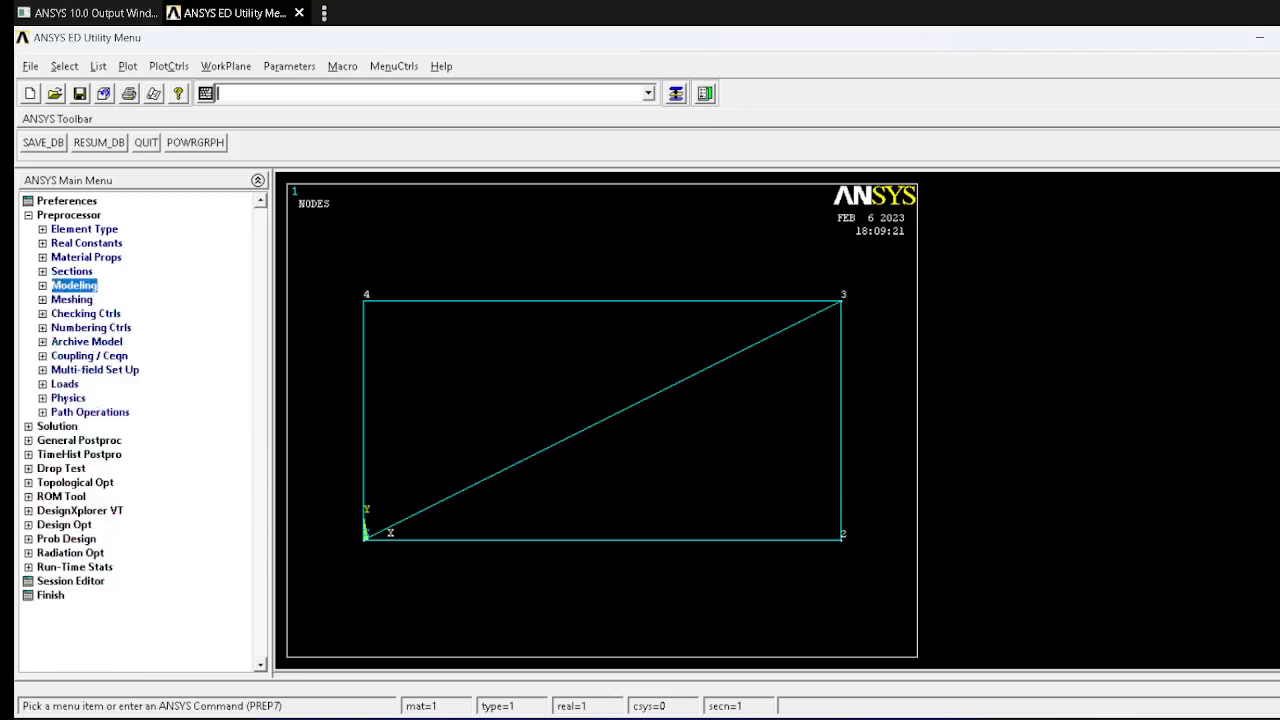
Step: Apply a structural displacement constraint on all DOF at nodes 1 and 4, leaving the displacement value blank
left_click(57, 426)
left_click(83, 257)
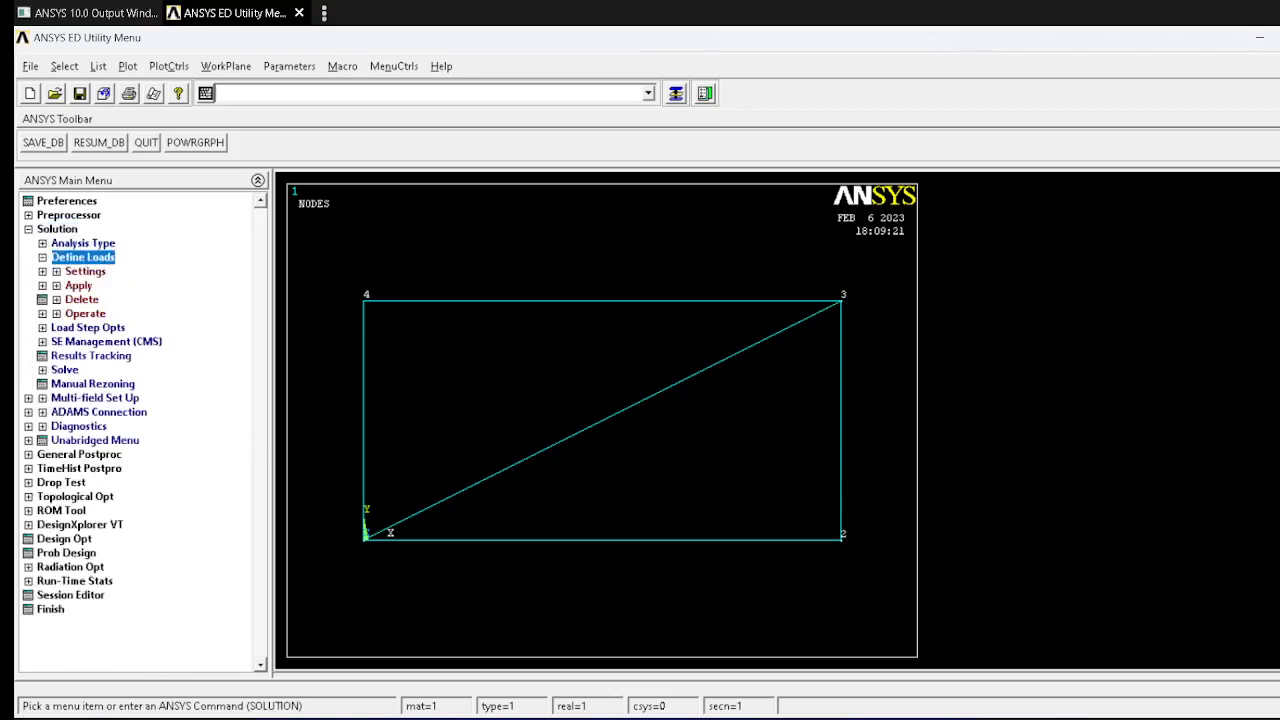
left_click(79, 286)
left_click(121, 314)
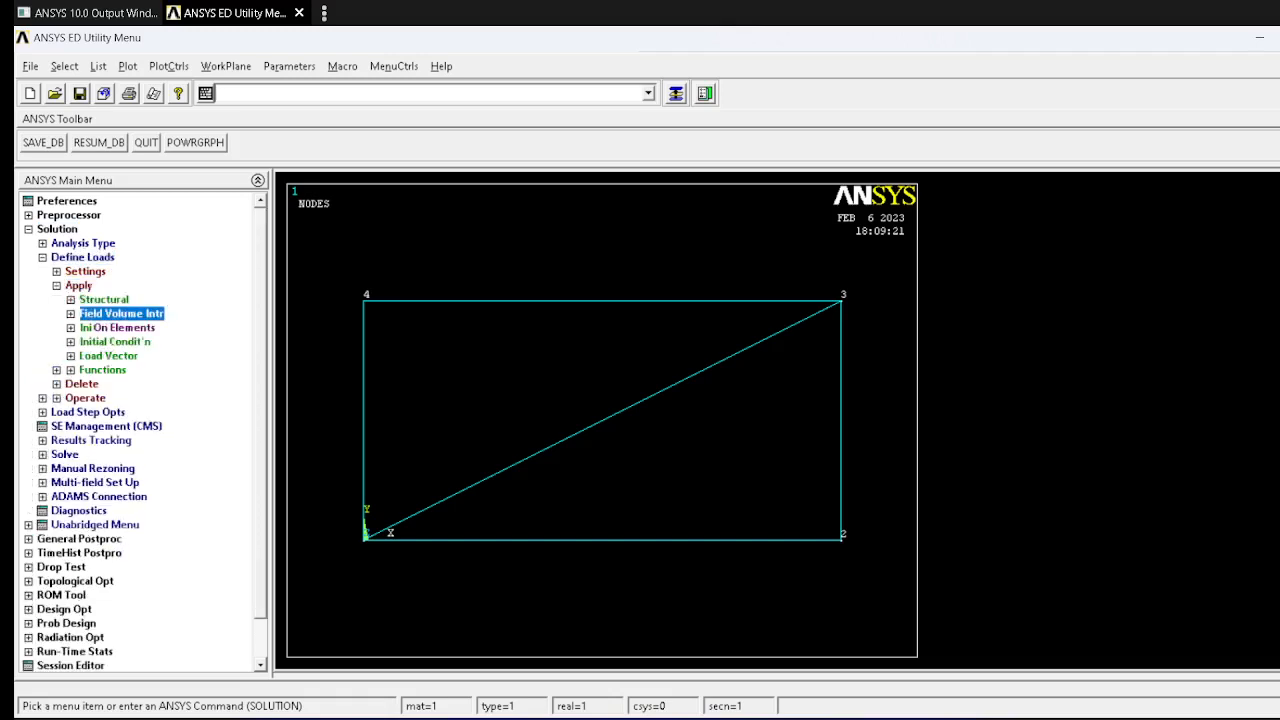
left_click(104, 300)
left_click(127, 314)
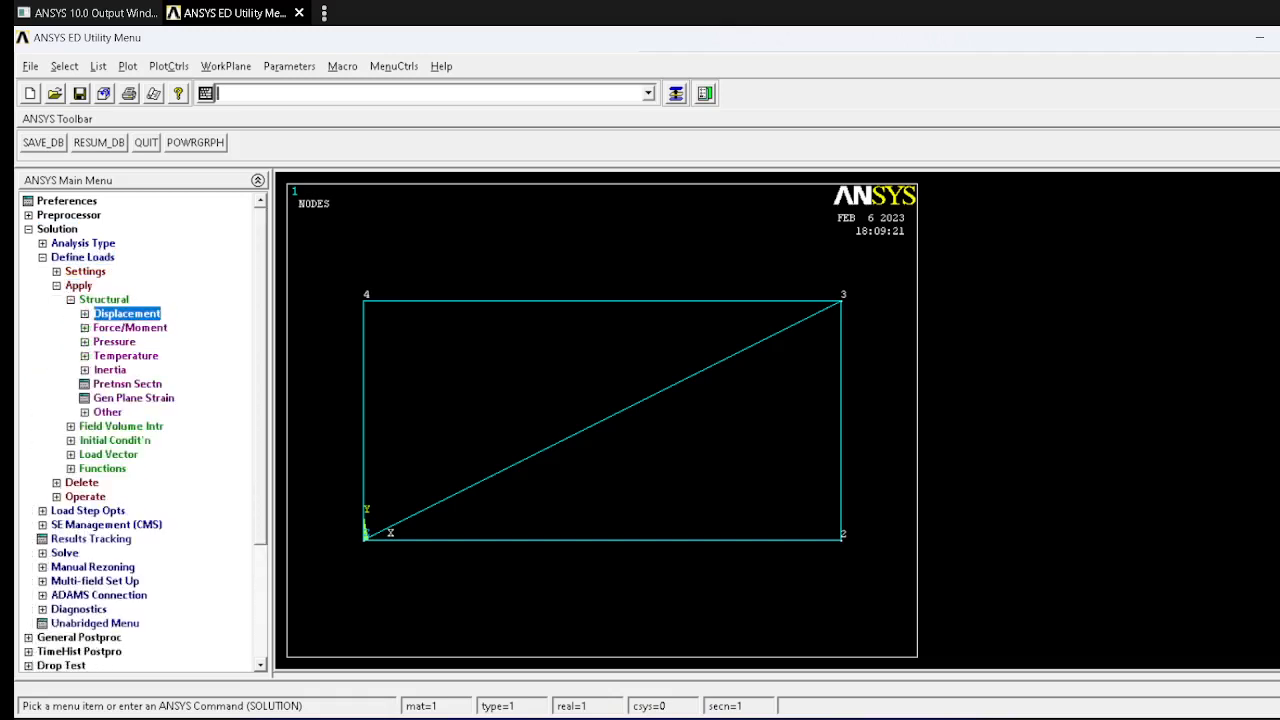
left_click(131, 370)
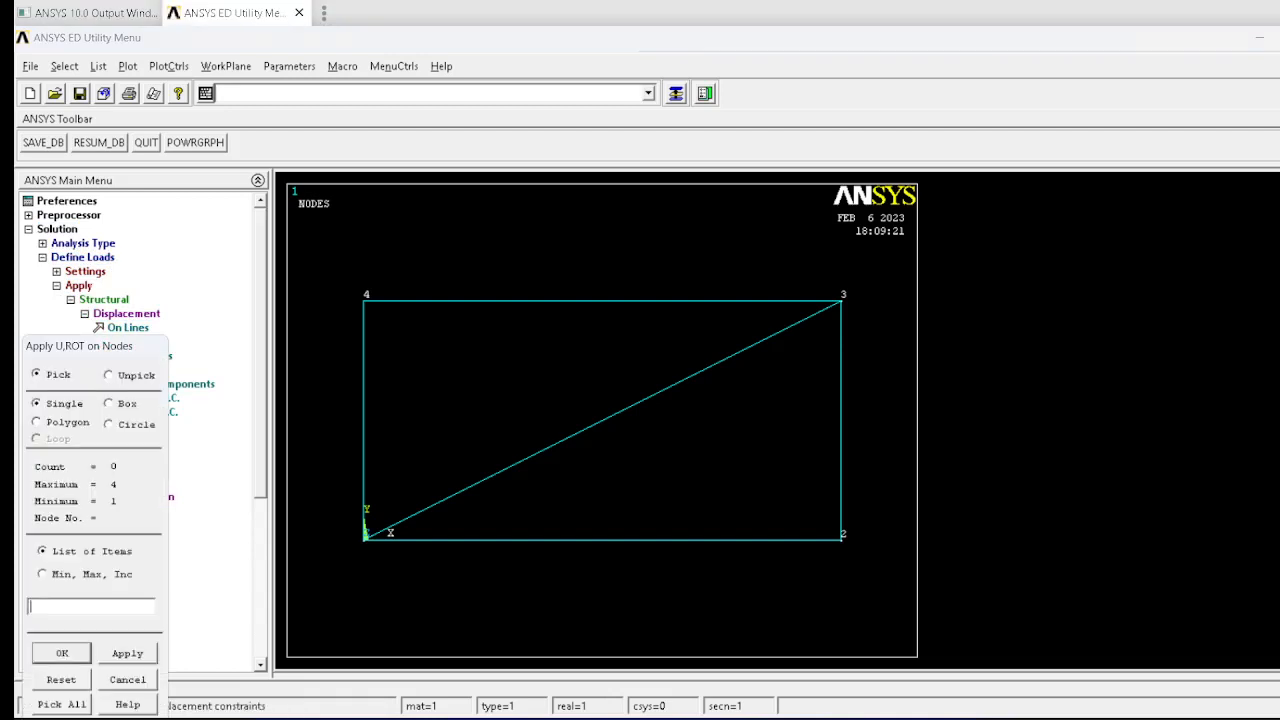
left_click(364, 540)
left_click(364, 300)
left_click(62, 653)
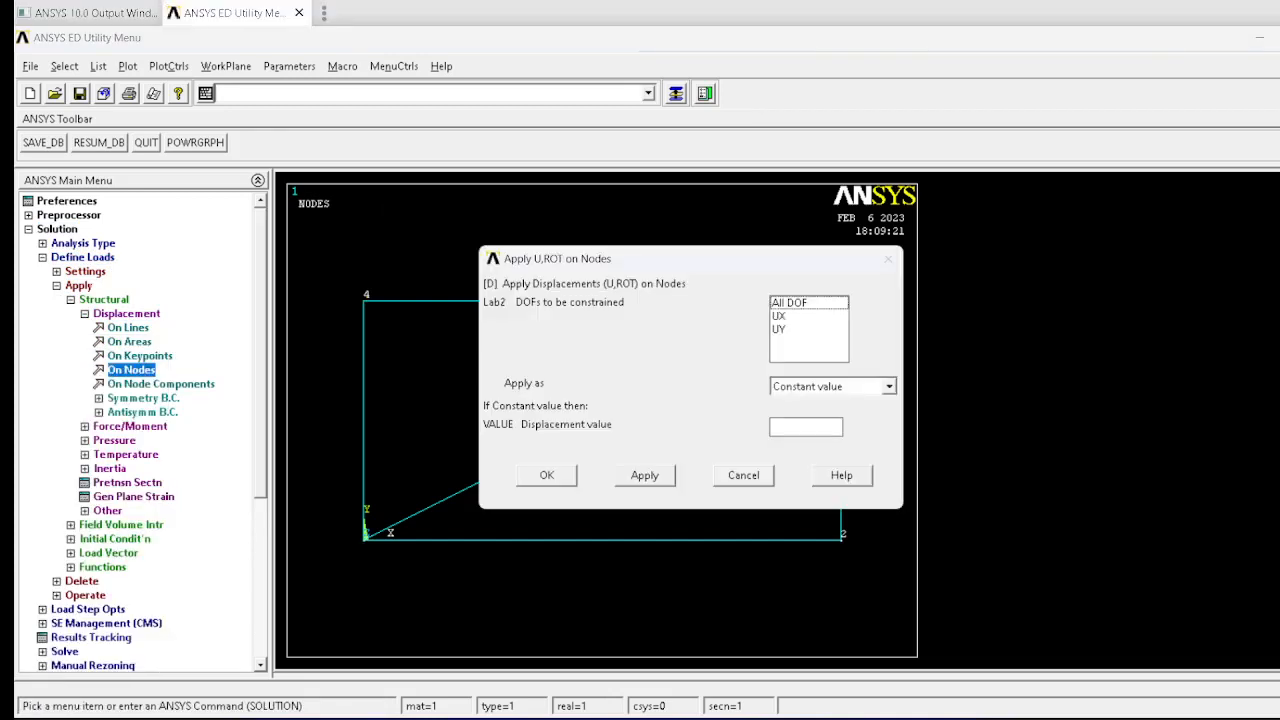
left_click(790, 303)
left_click(546, 475)
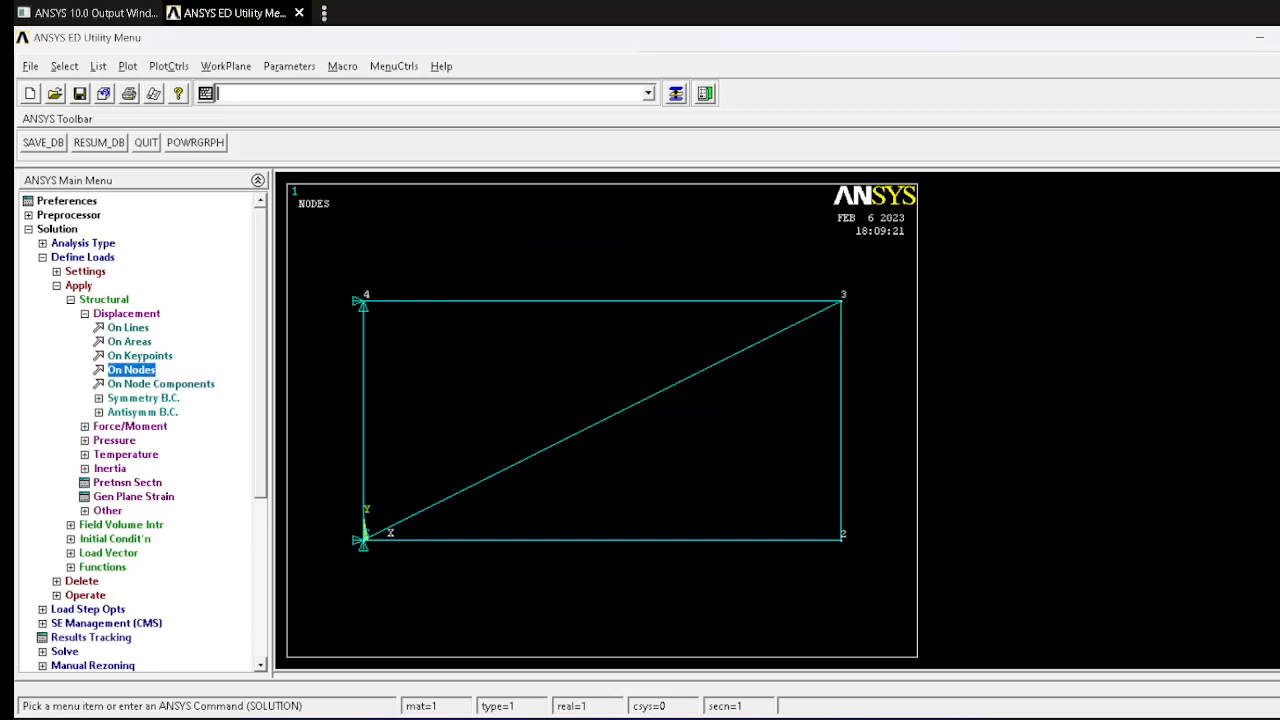
Step: Constrain only UY at node 2 to model the roller support, leaving the displacement value blank
left_click(131, 370)
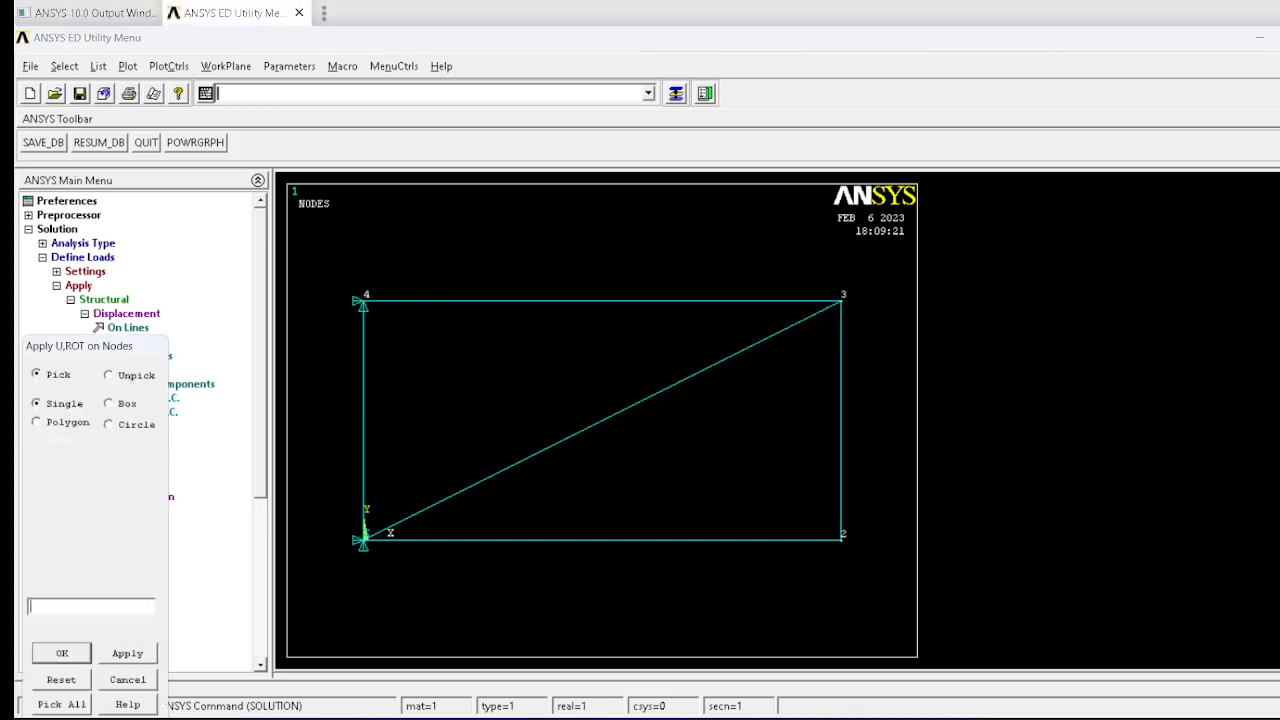
left_click(842, 538)
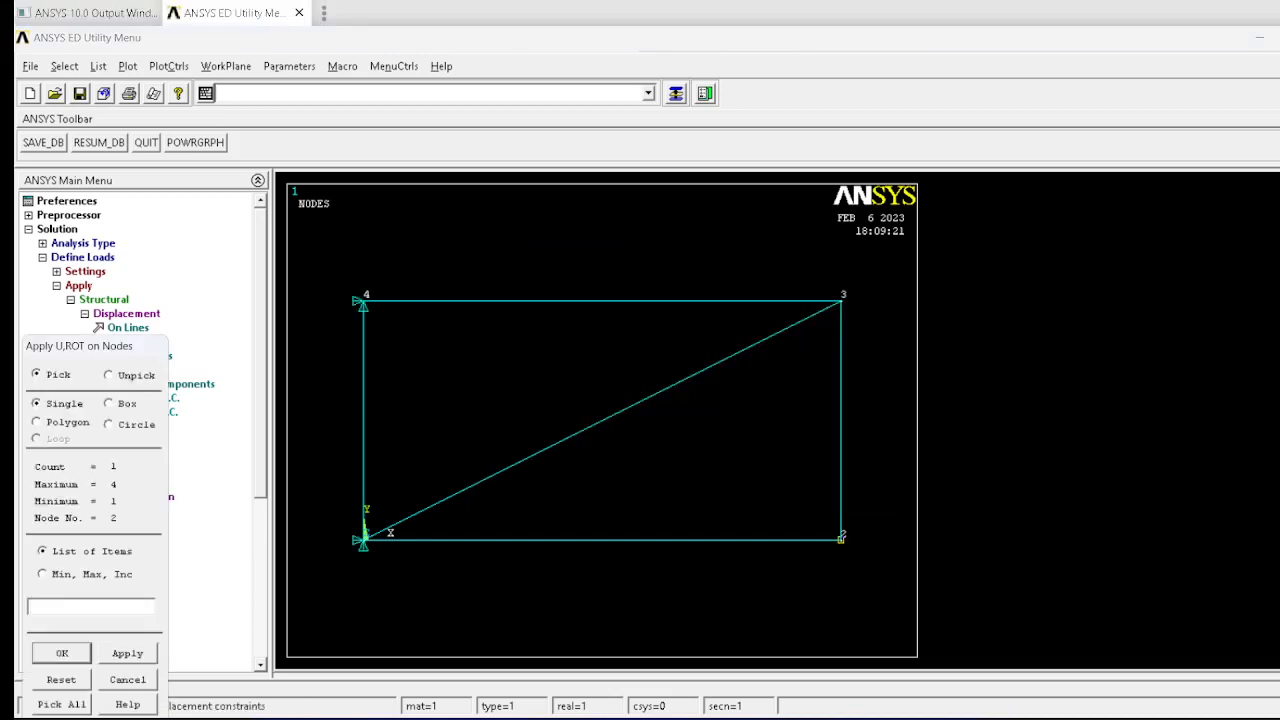
left_click(62, 653)
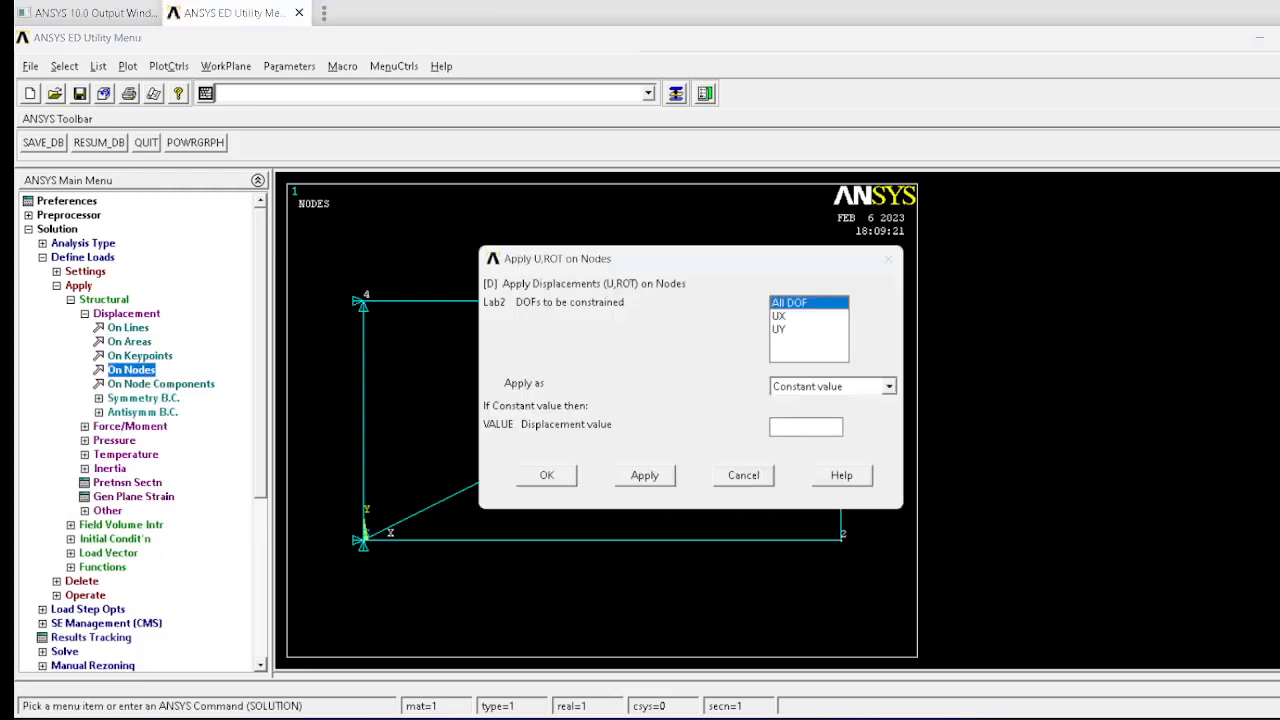
left_click(790, 303)
left_click(780, 329)
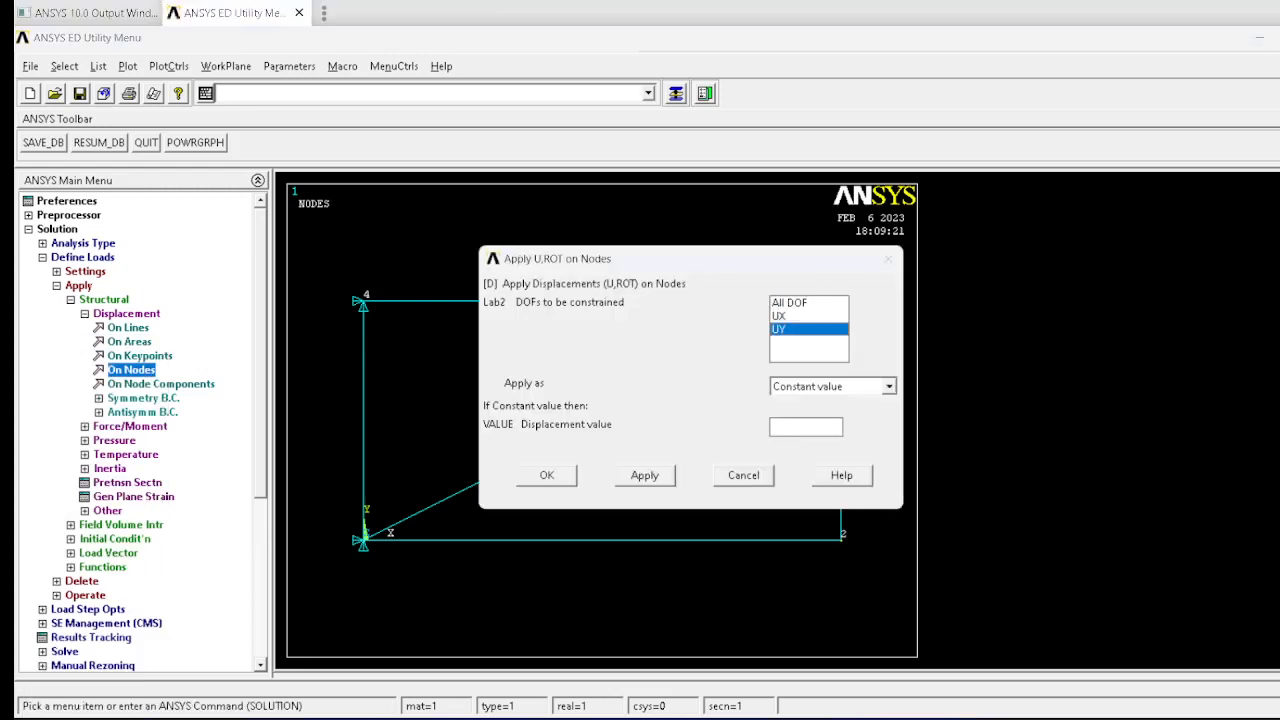
left_click(546, 475)
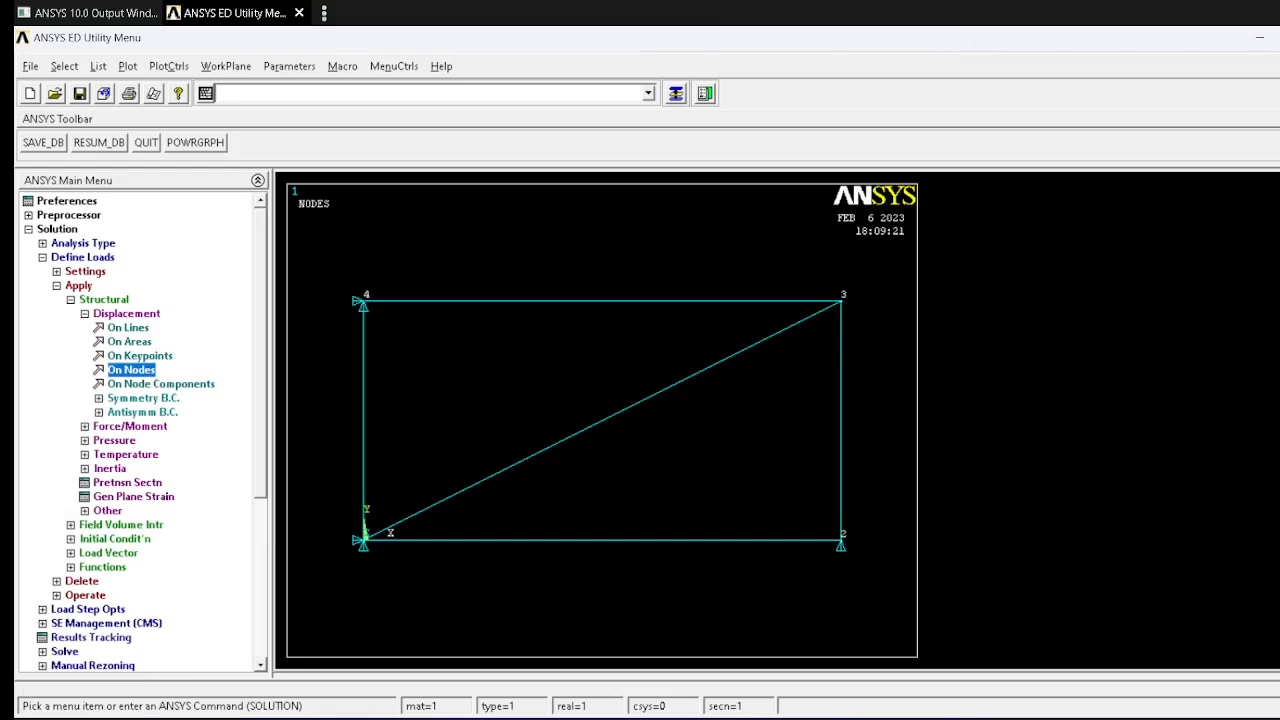
Step: Apply a constant FX force of 100e3 at node 2, checking the load in the Word truss figure
left_click(130, 426)
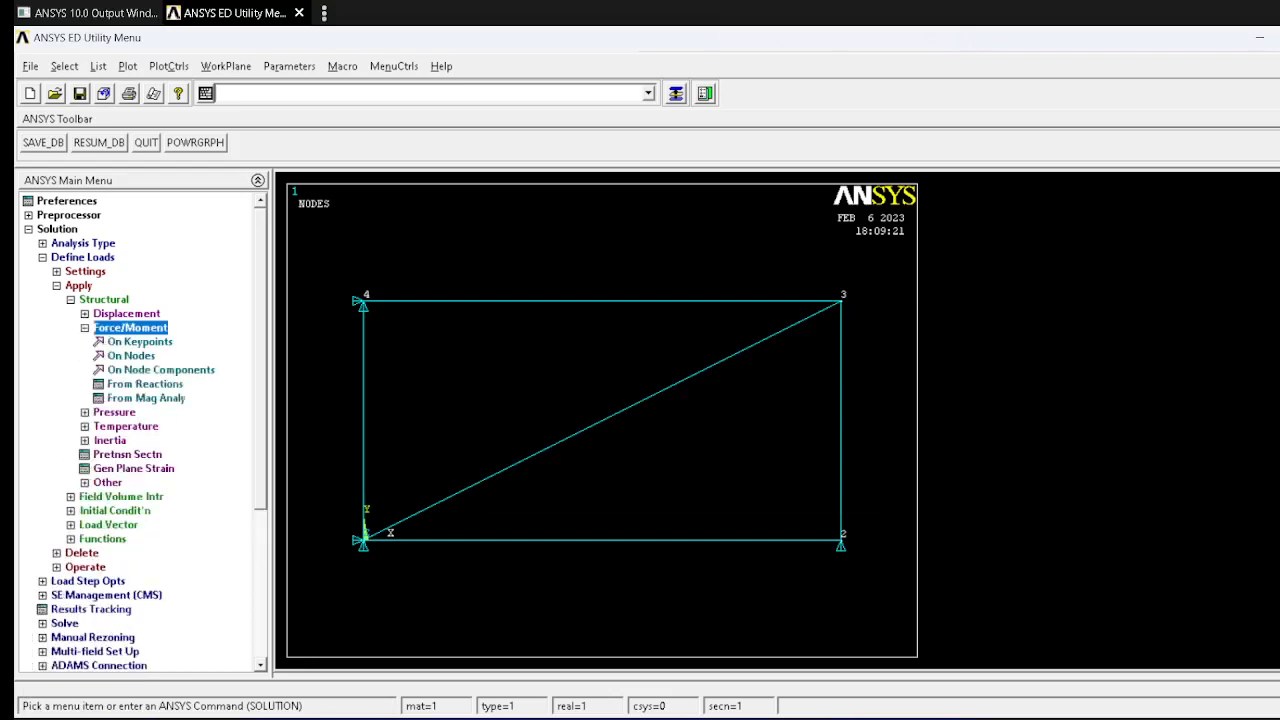
left_click(131, 356)
left_click(841, 539)
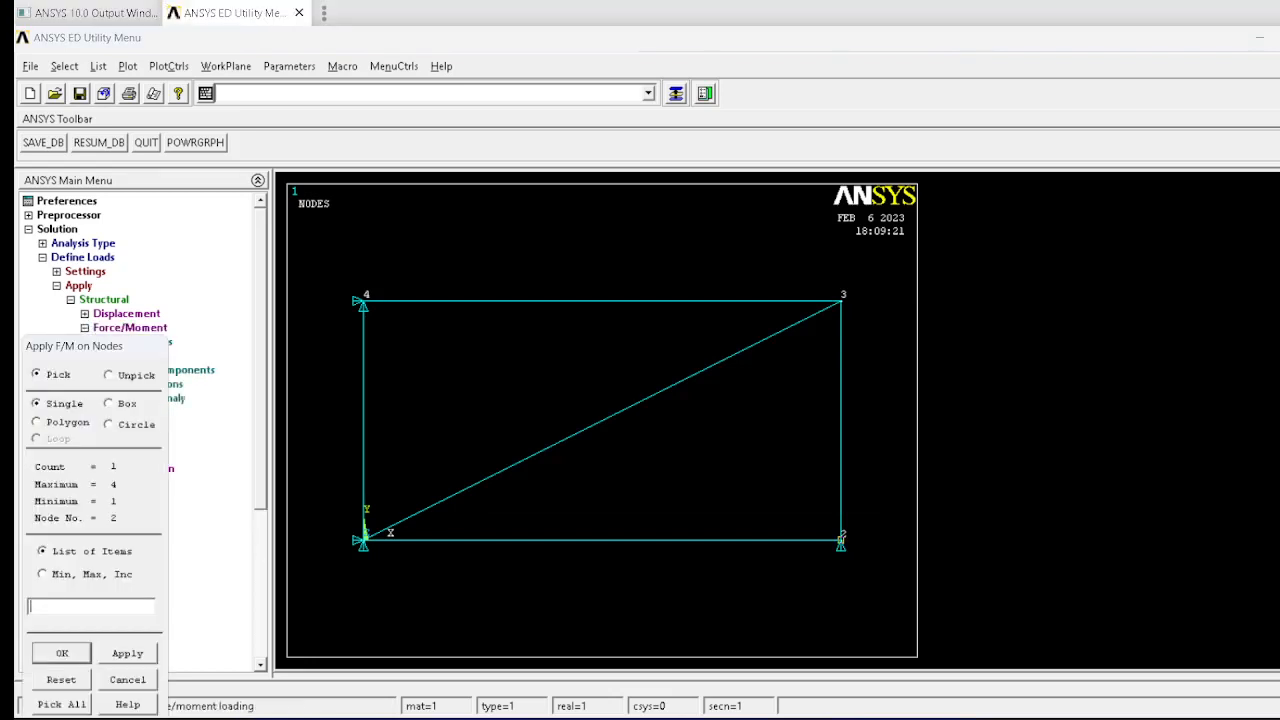
left_click(62, 653)
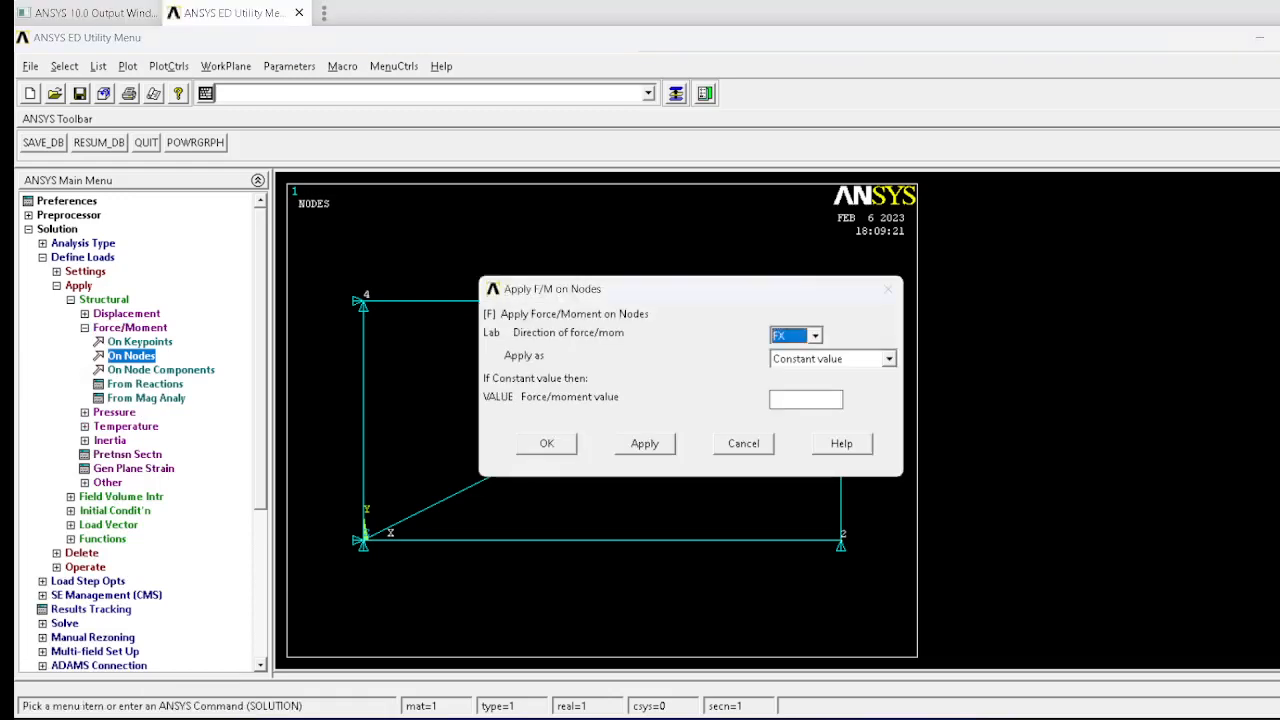
key("alt+Tab")
key("alt+Tab")
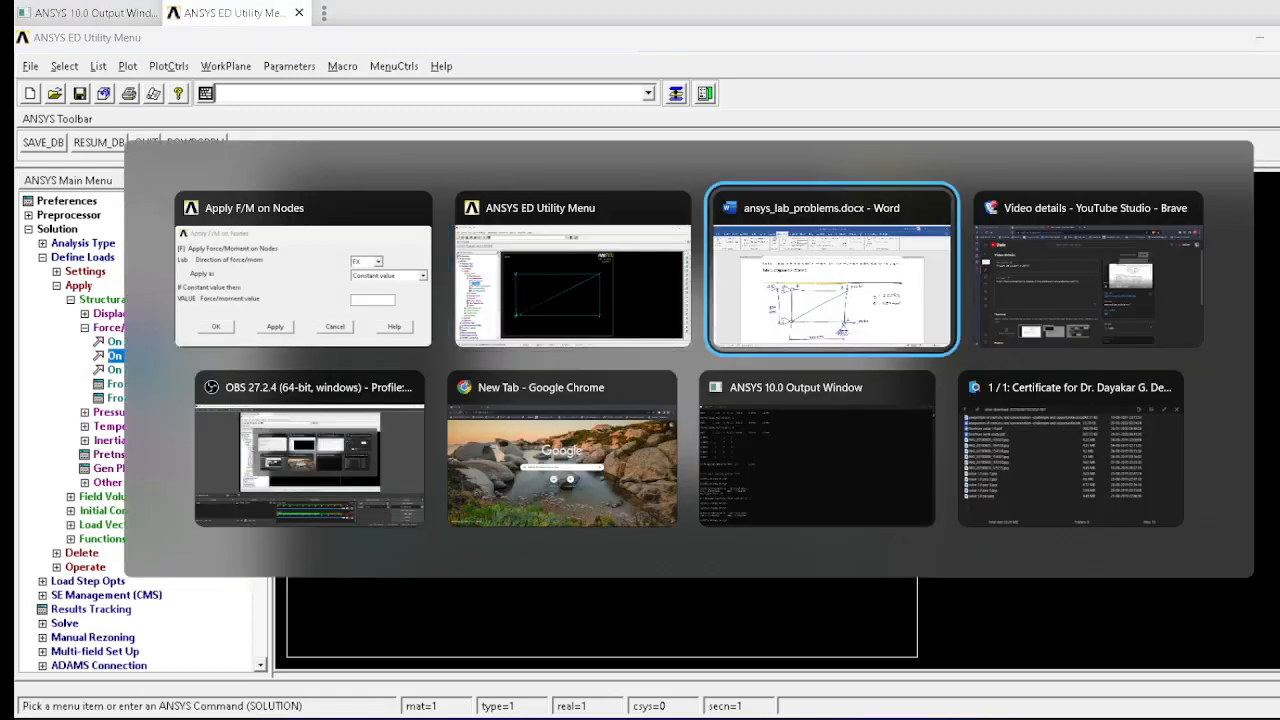
key("alt+Tab")
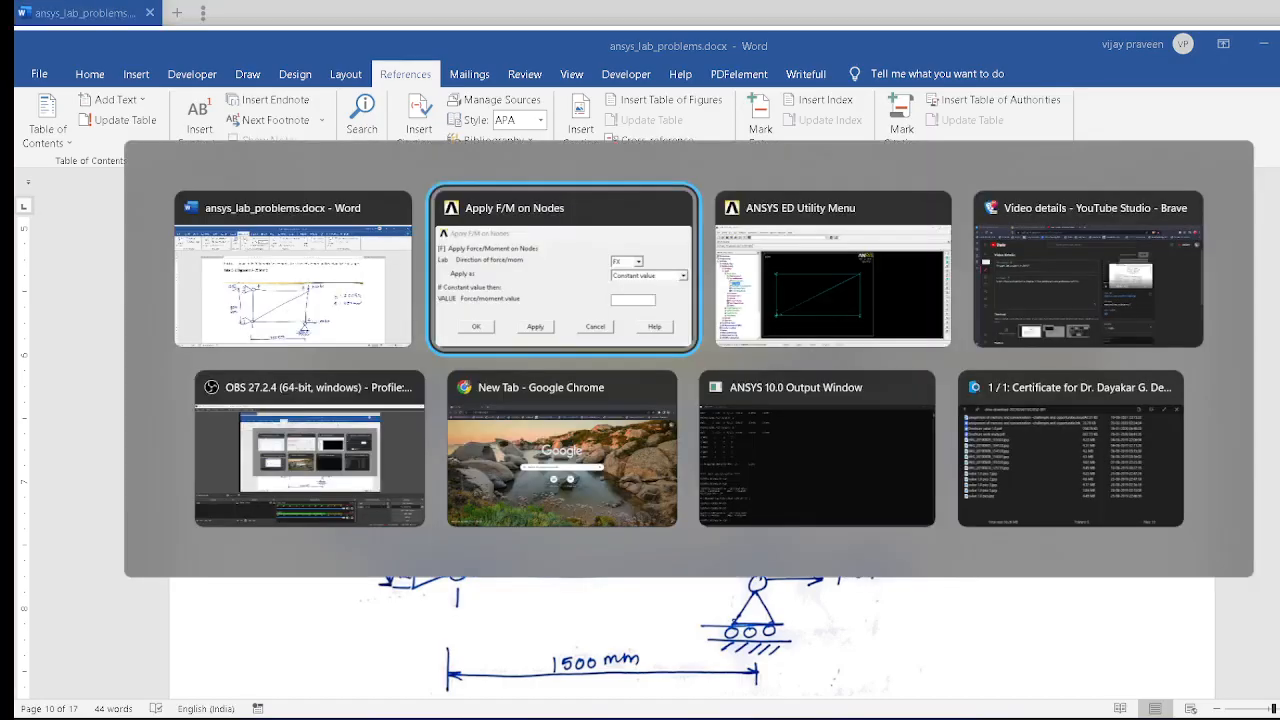
type("1")
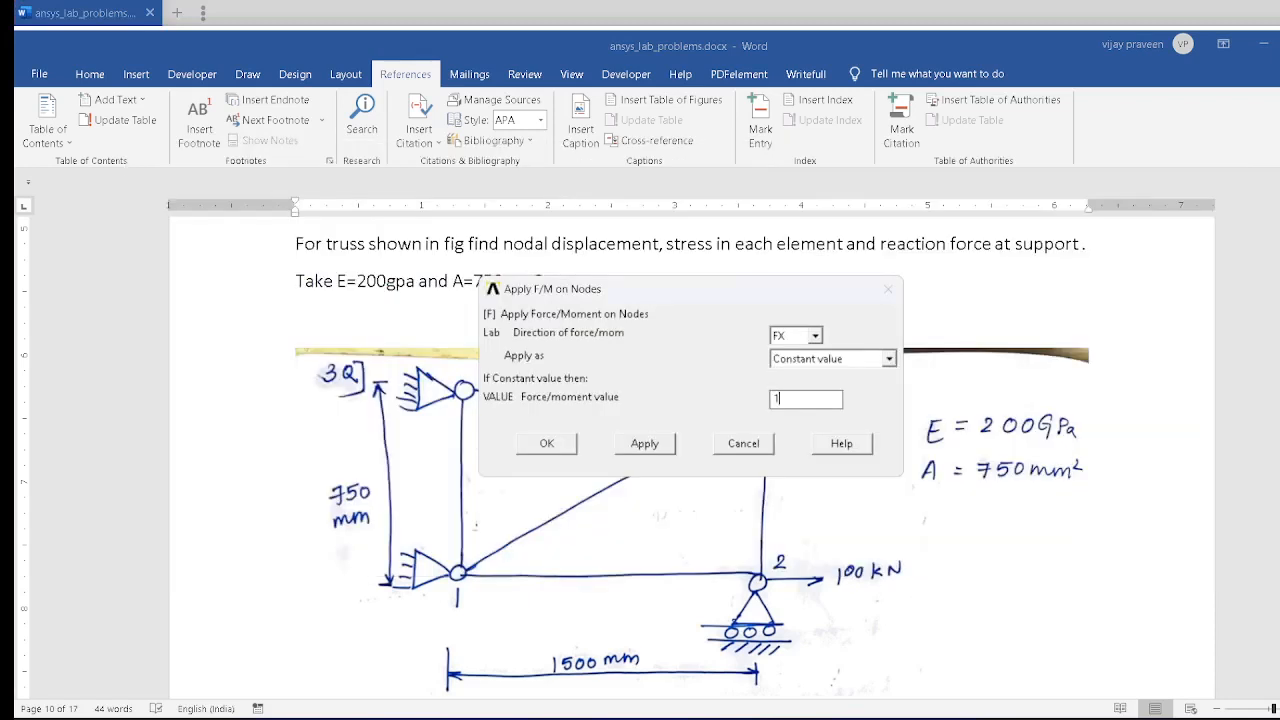
type("00e3")
left_click(645, 443)
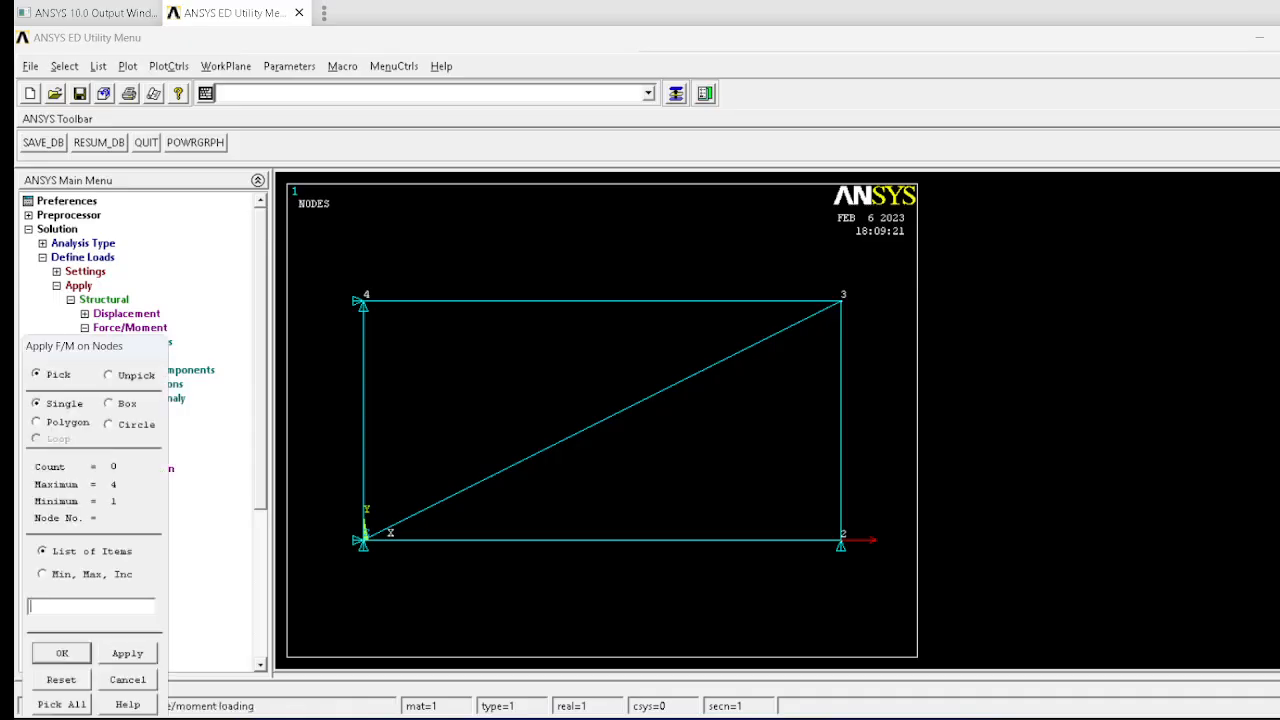
Step: Apply a constant FY force of -200e3 at node 3, taking the downward load from the Word truss figure
left_click(841, 301)
left_click(62, 653)
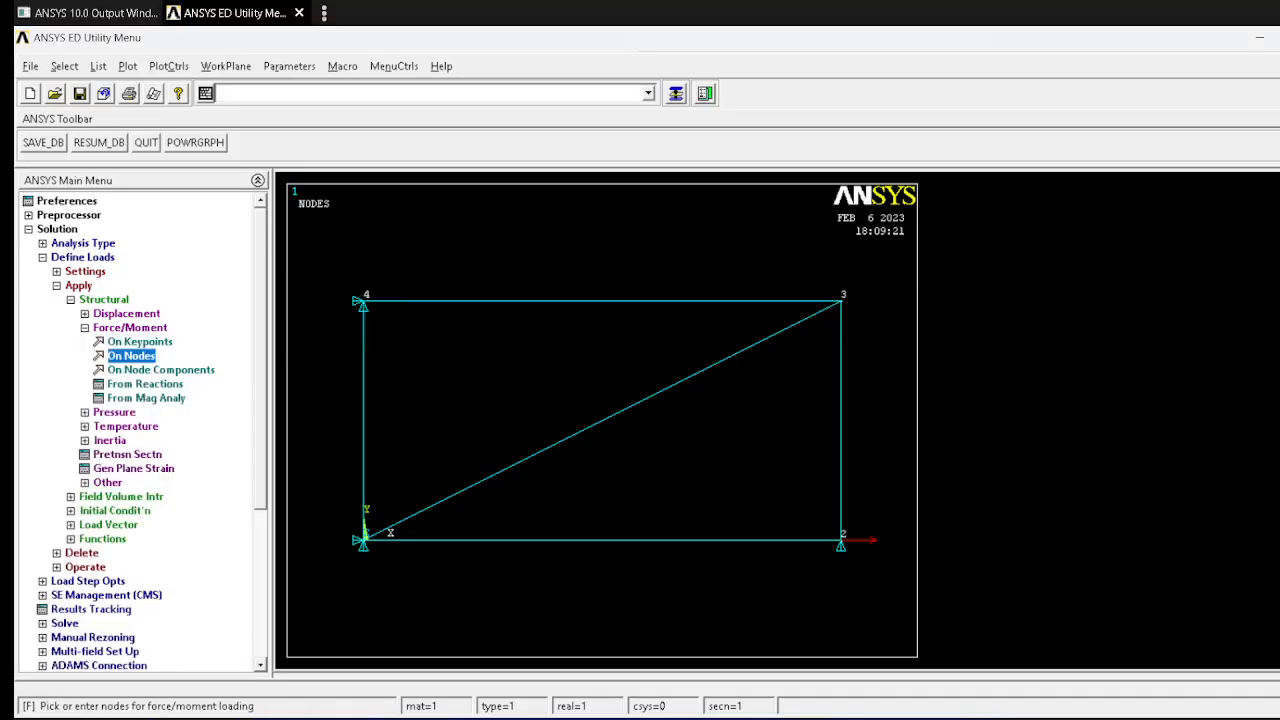
left_click(815, 336)
left_click(785, 366)
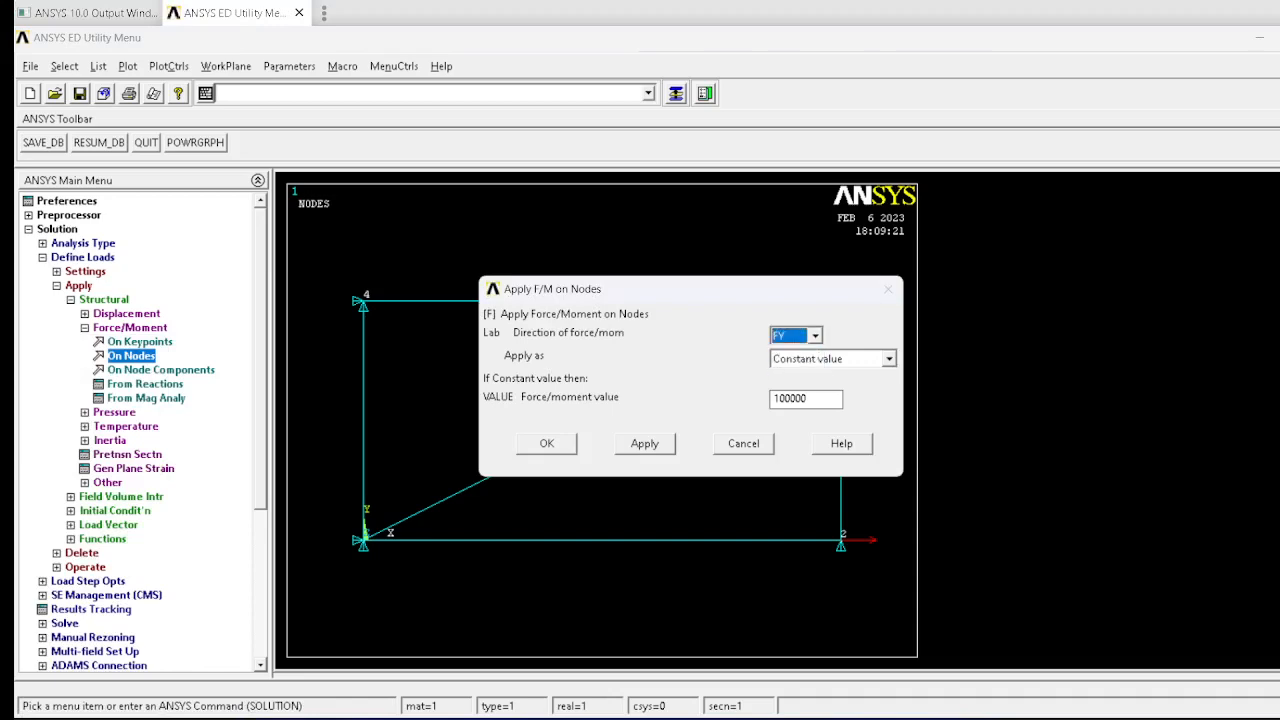
key("alt+Tab")
key("Tab")
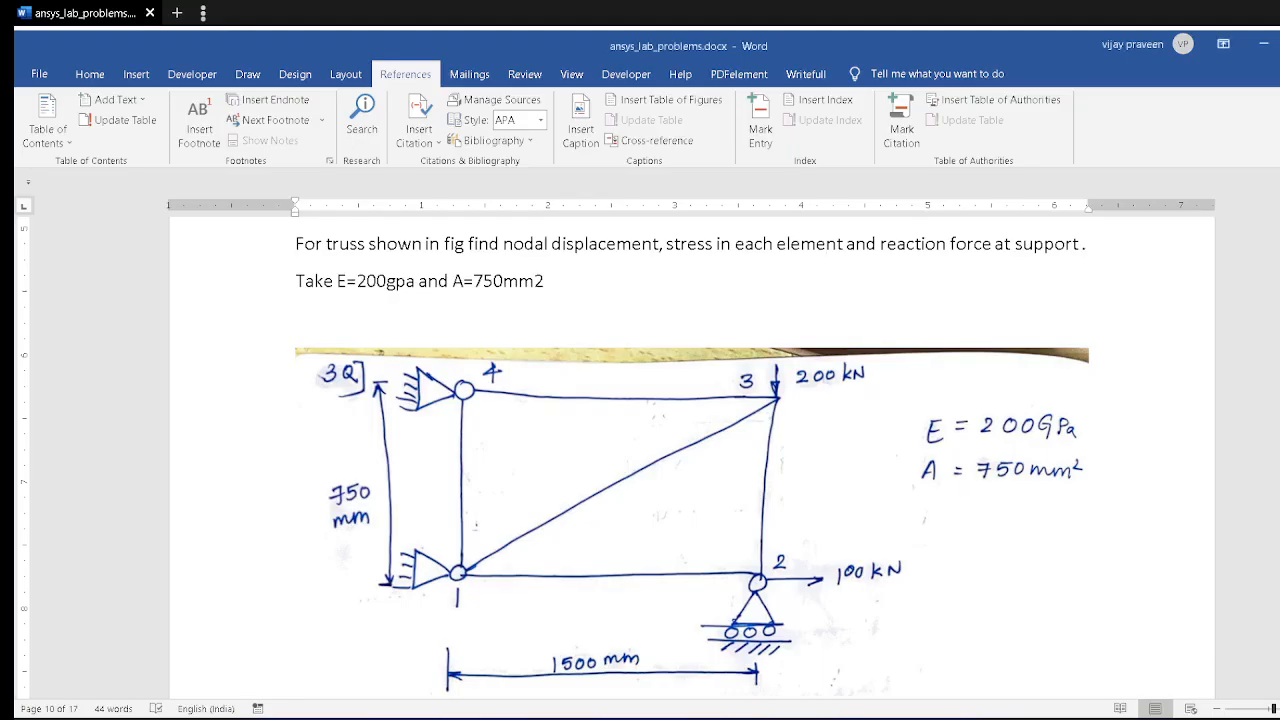
key("alt+Tab")
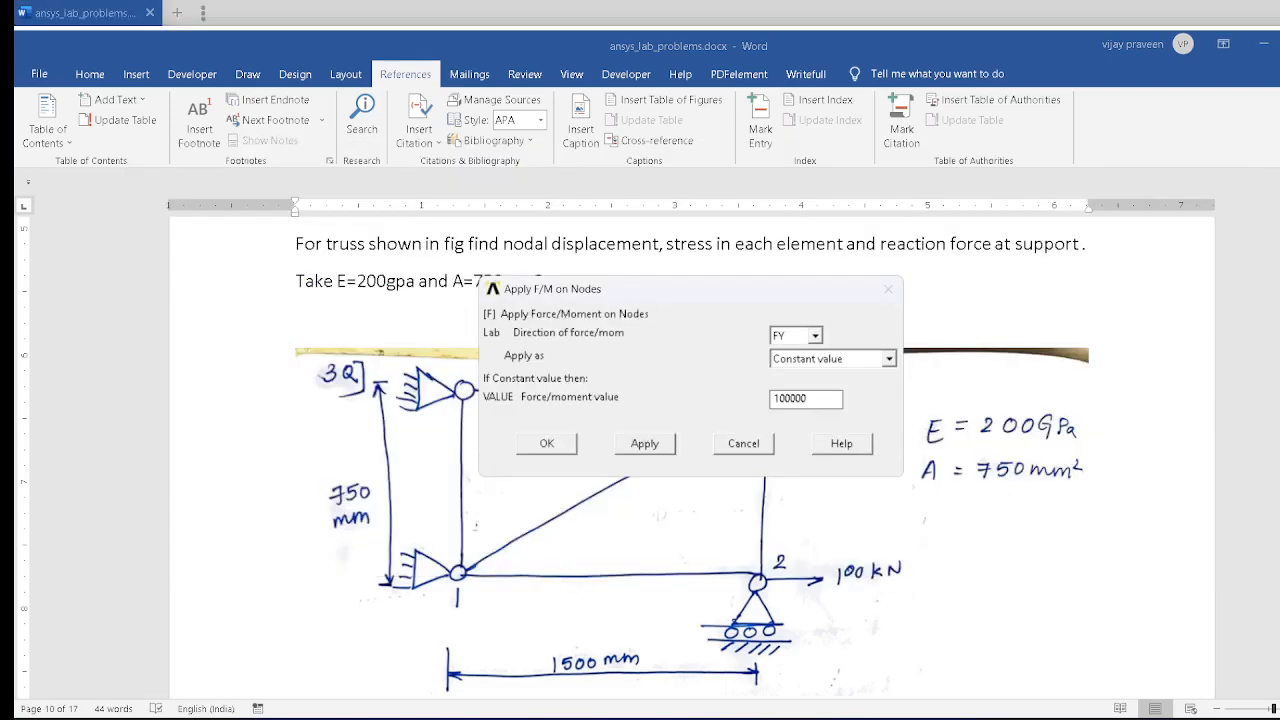
type("-200e3")
key("Return")
key("alt+Tab")
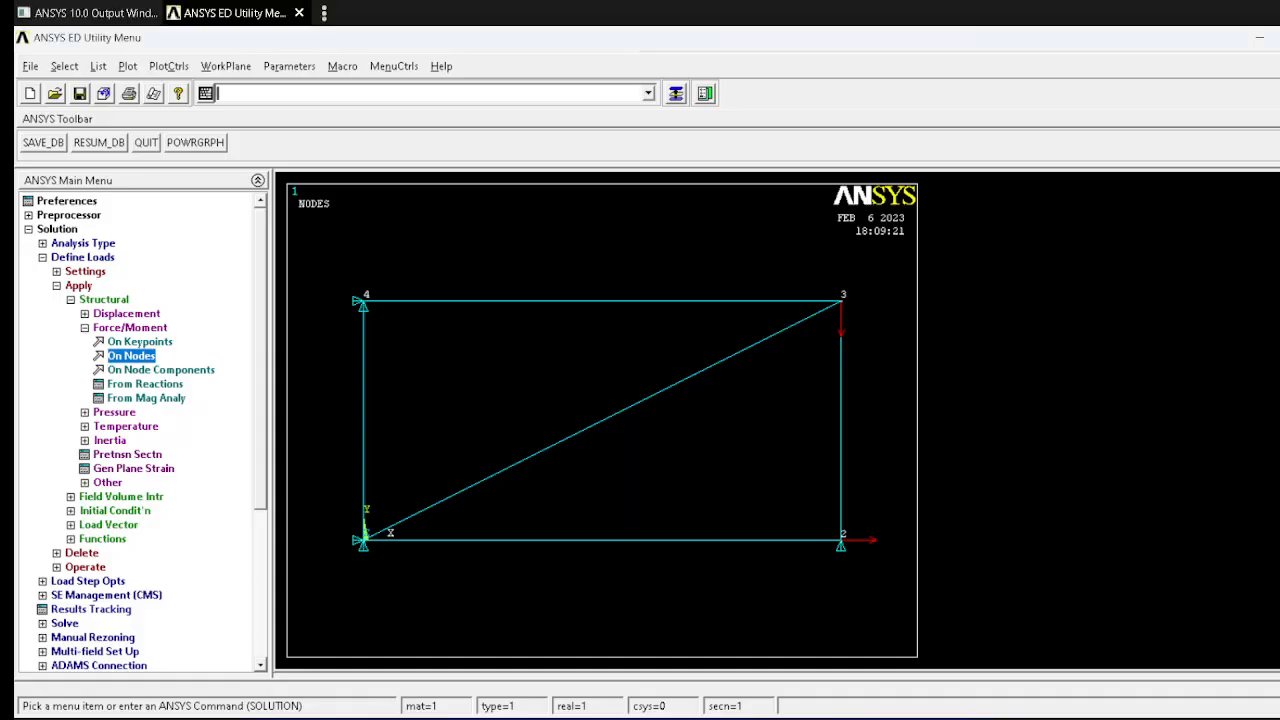
left_click(57, 229)
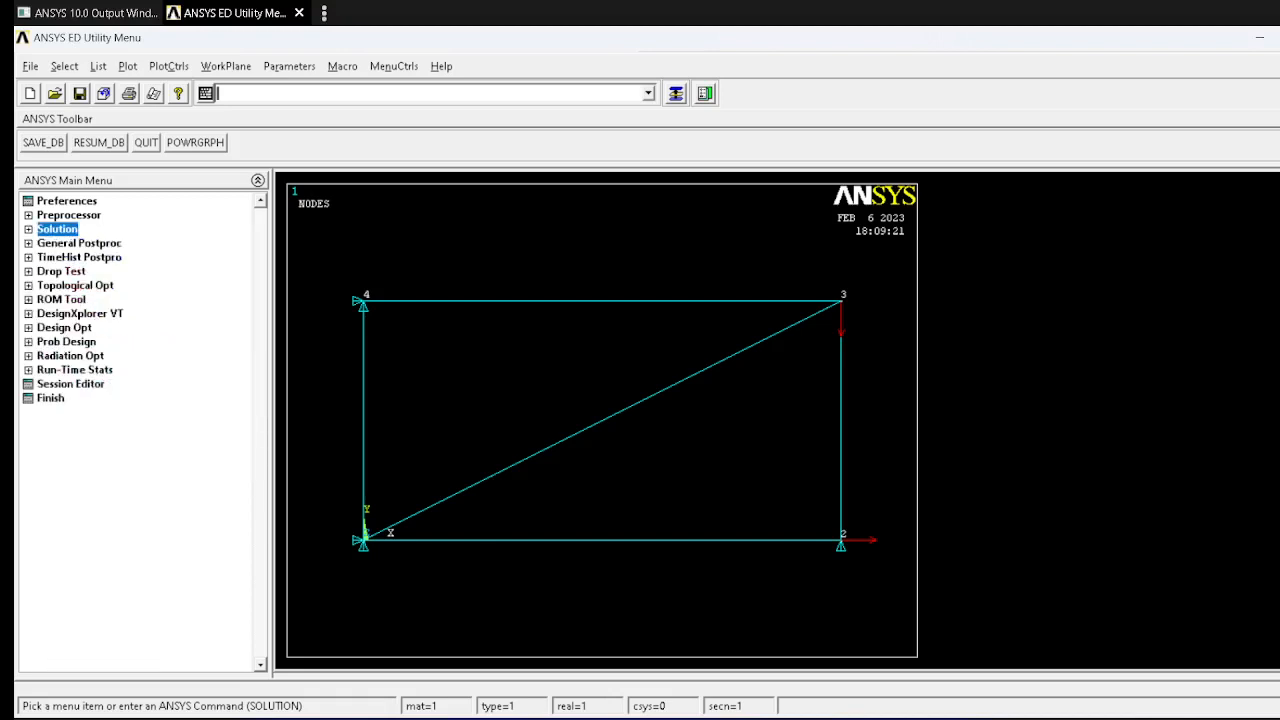
Step: Solve the current load step of the truss model and dismiss the solution note and status listing
left_click(57, 229)
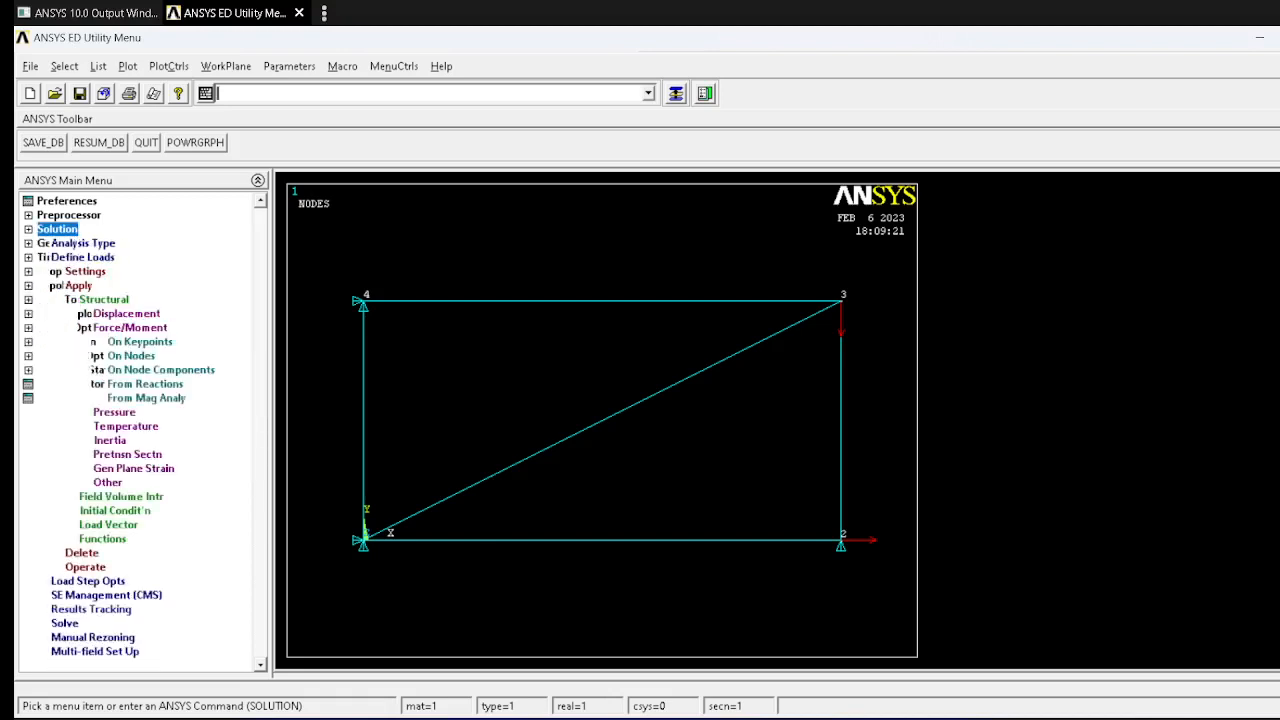
left_click(65, 623)
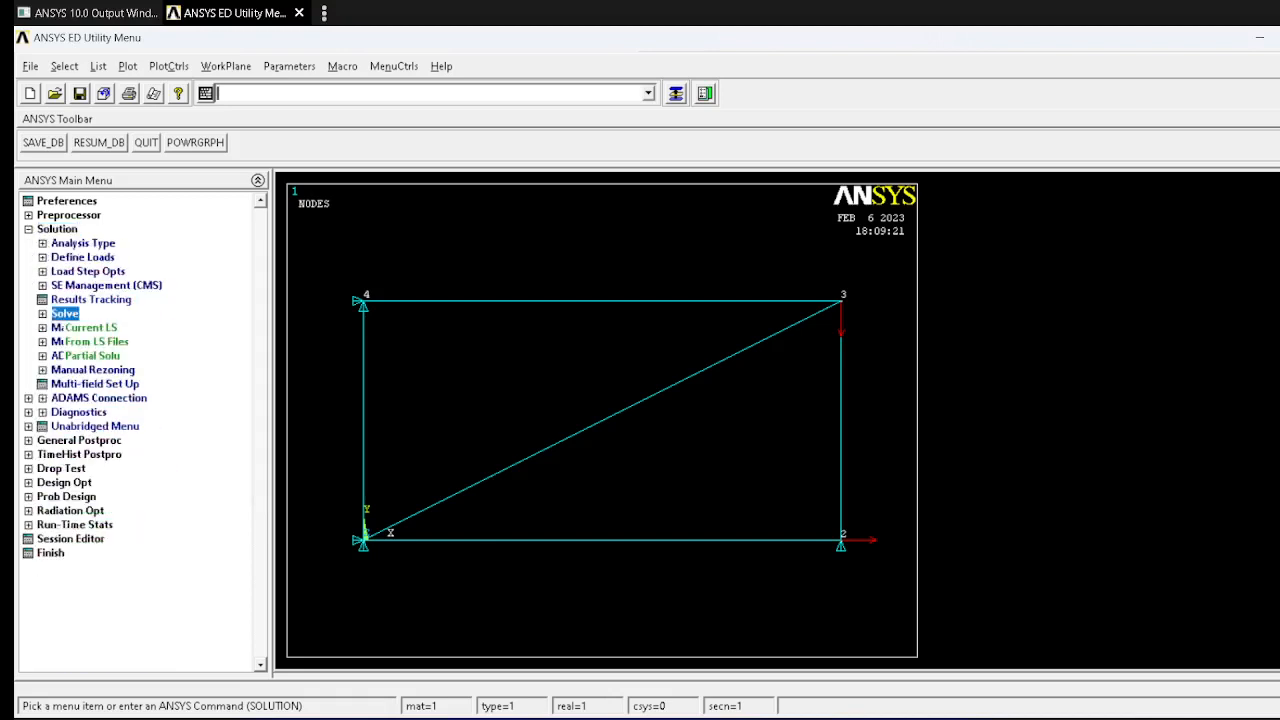
left_click(91, 328)
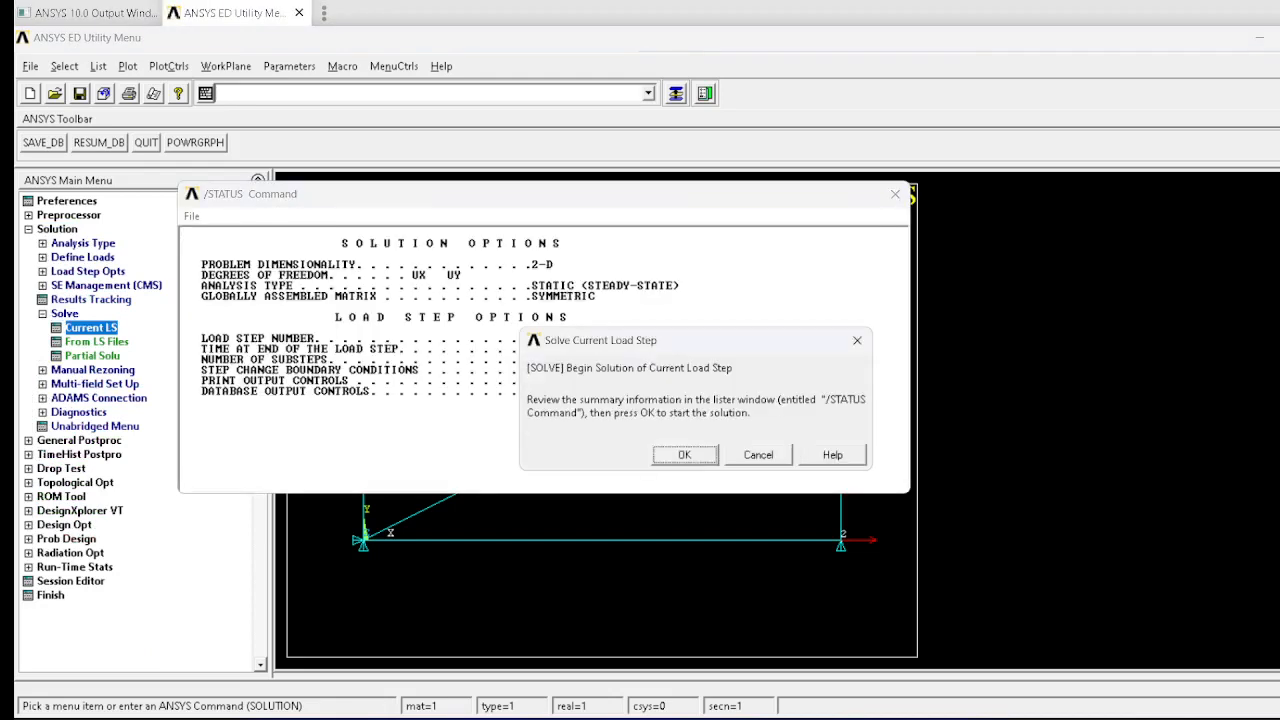
left_click(684, 454)
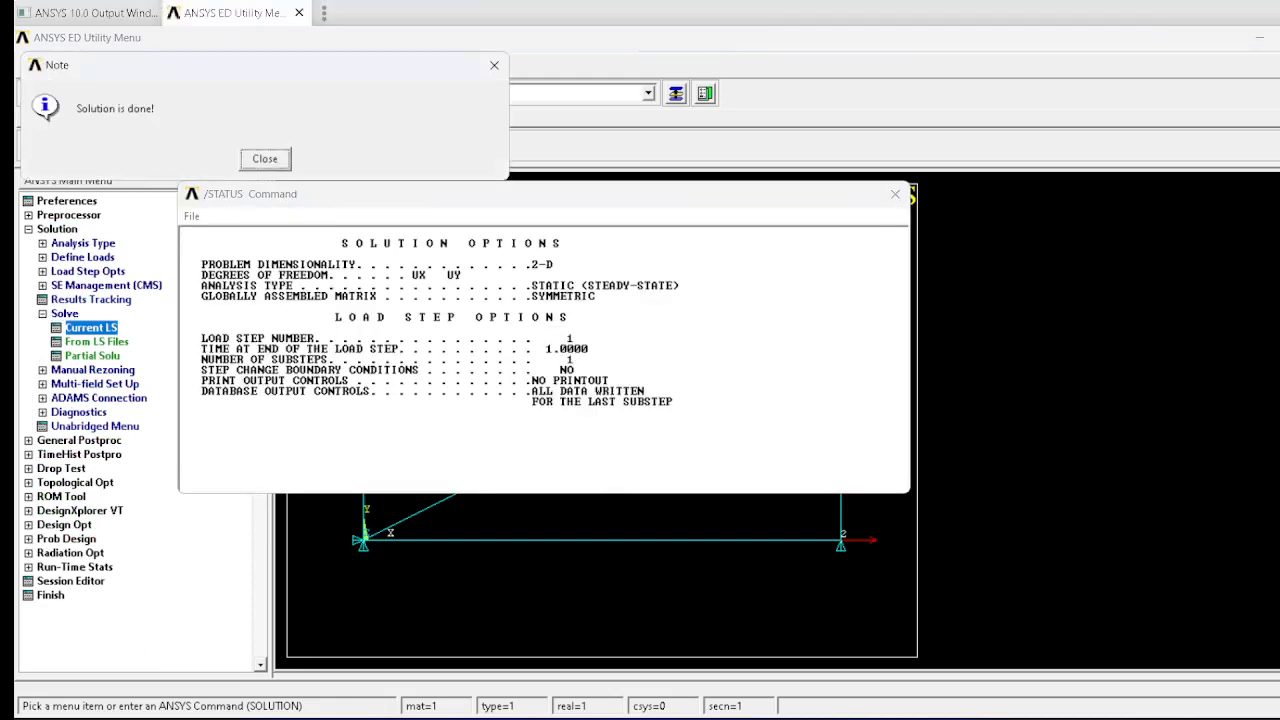
left_click(263, 157)
left_click(895, 194)
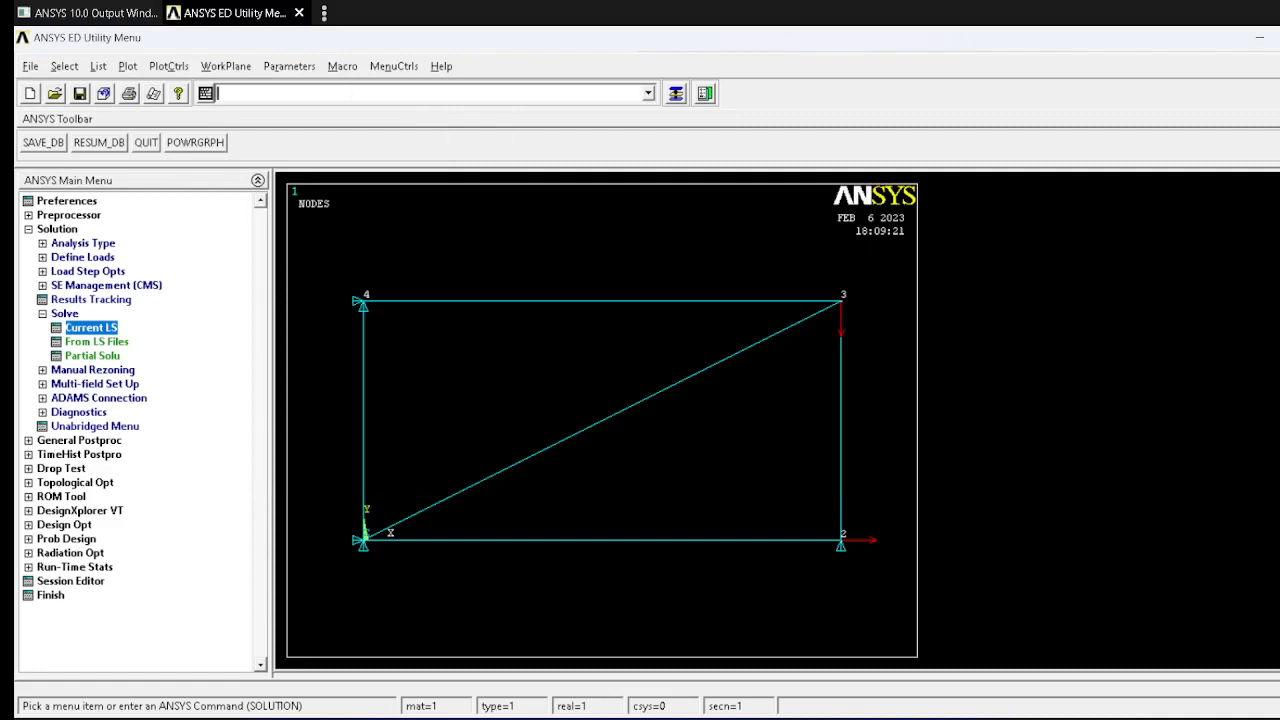
Step: List the reaction solution at the supports, compare it with the truss figure in Word, and close the listing
left_click(79, 440)
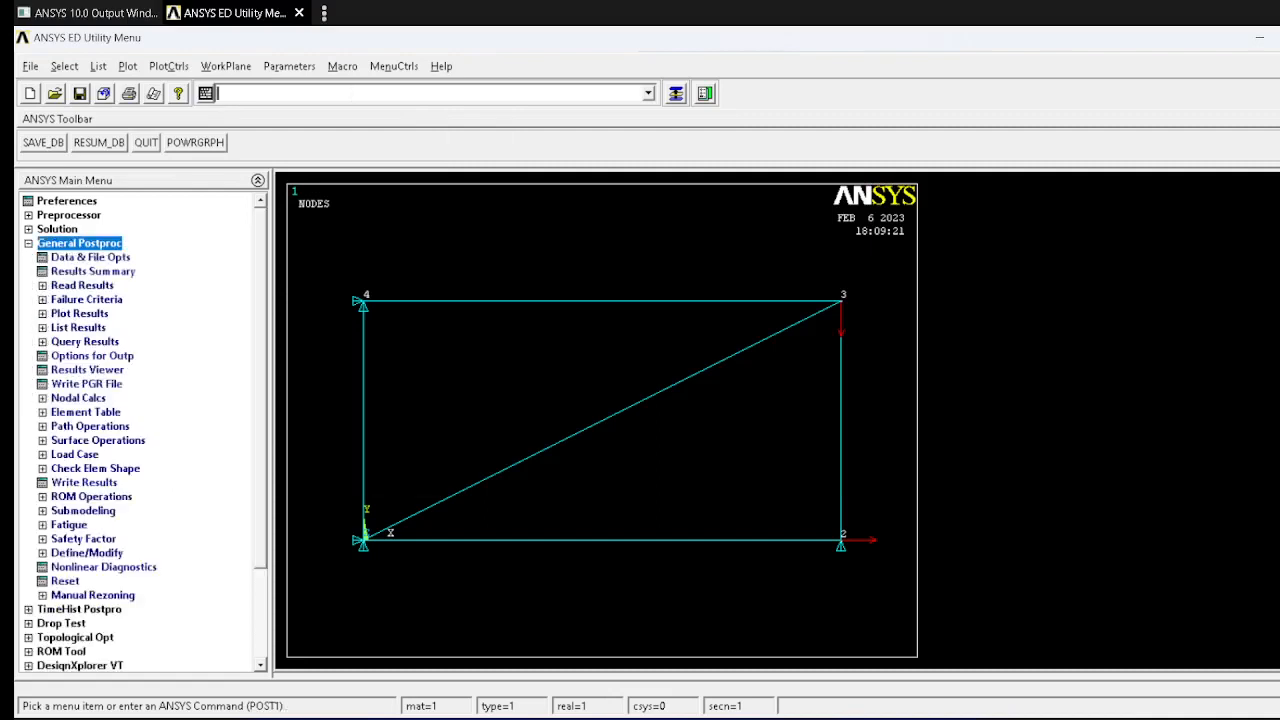
left_click(78, 328)
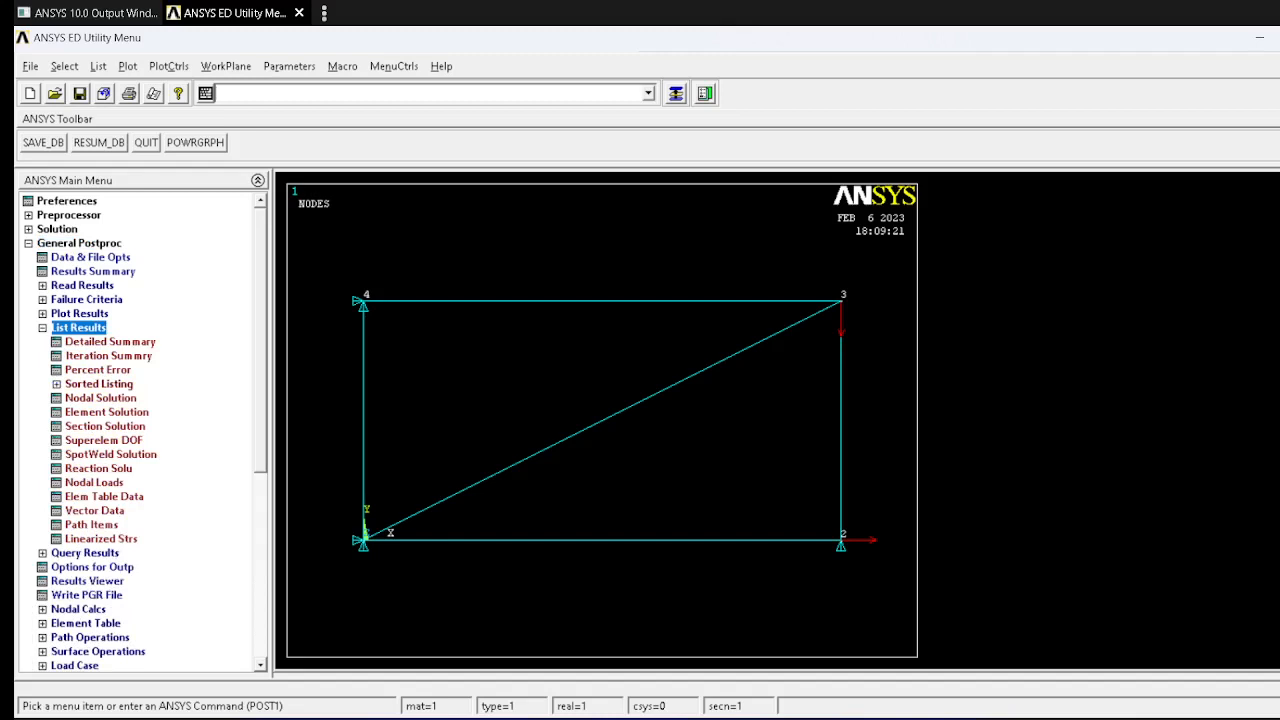
left_click(98, 469)
left_click(546, 480)
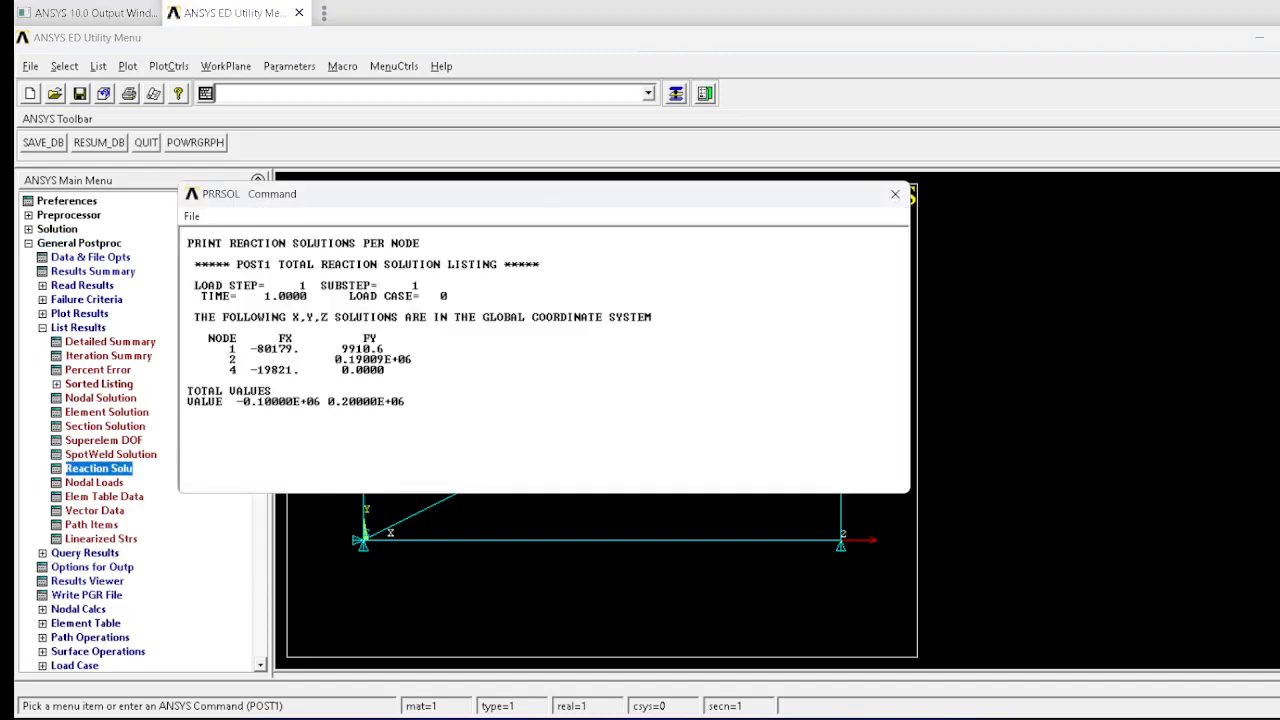
left_click_drag(634, 194, 1184, 333)
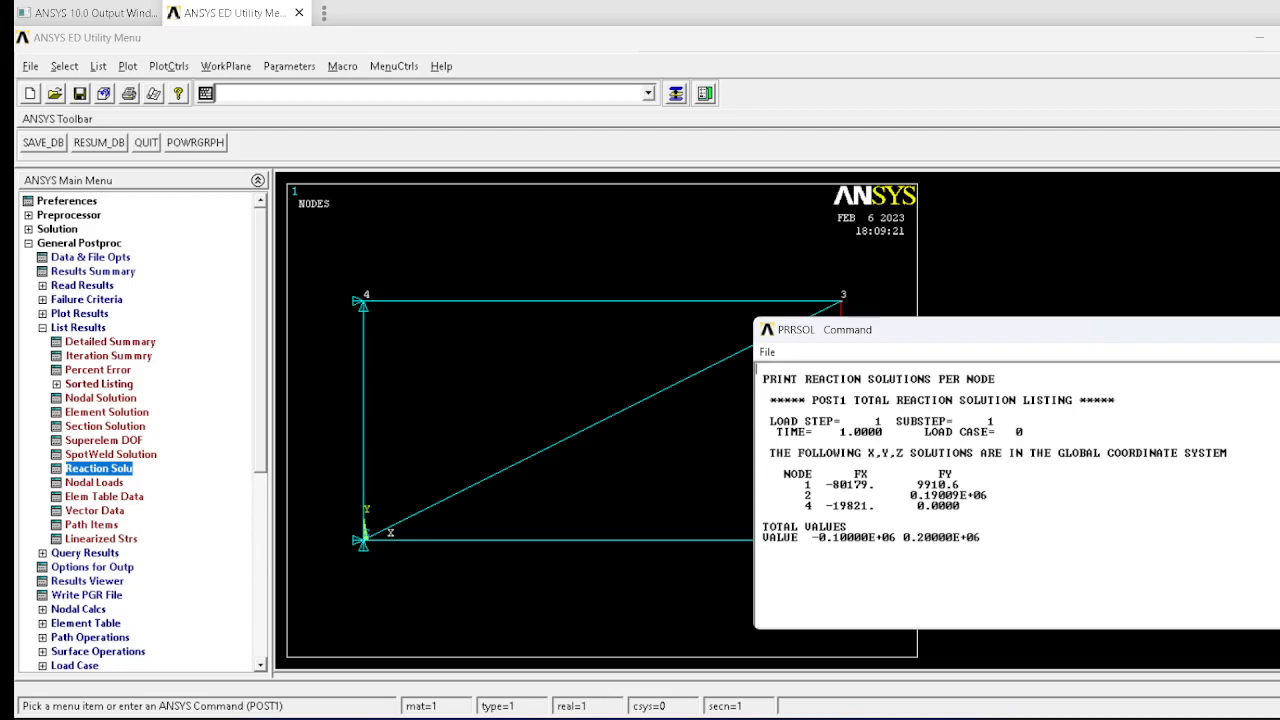
left_click_drag(912, 333, 734, 296)
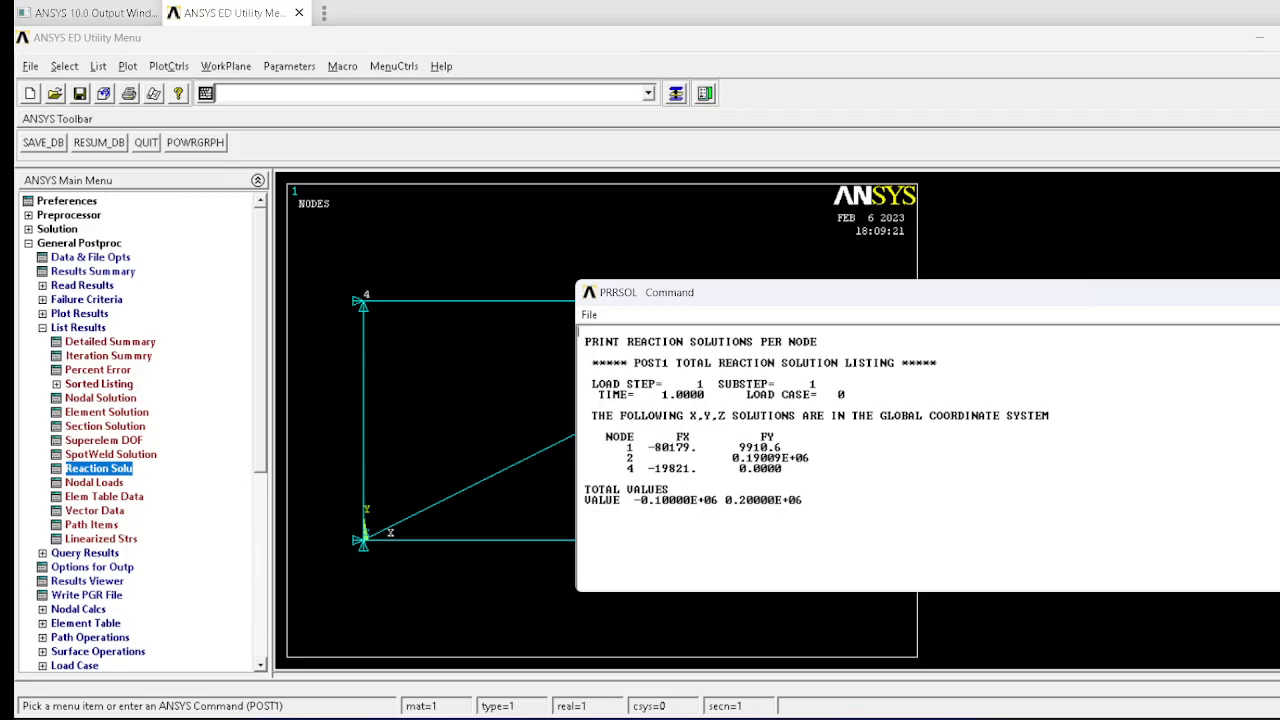
key("alt+Tab")
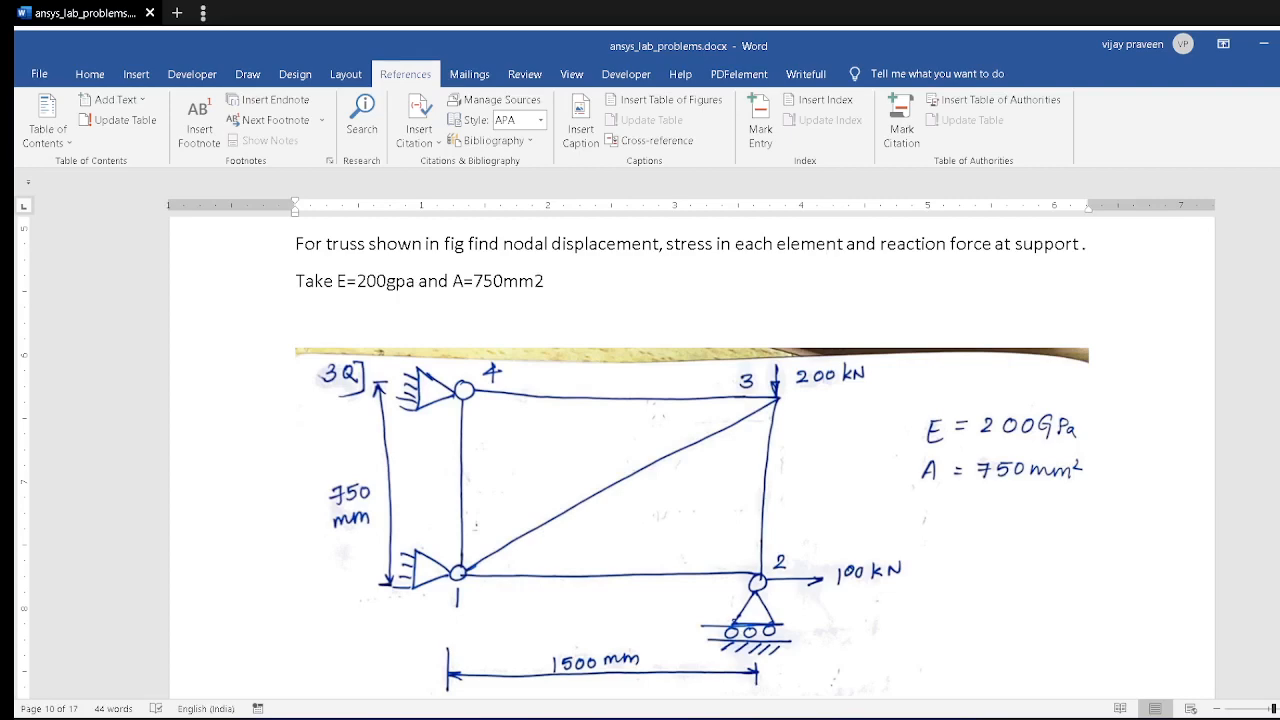
key("alt+Tab")
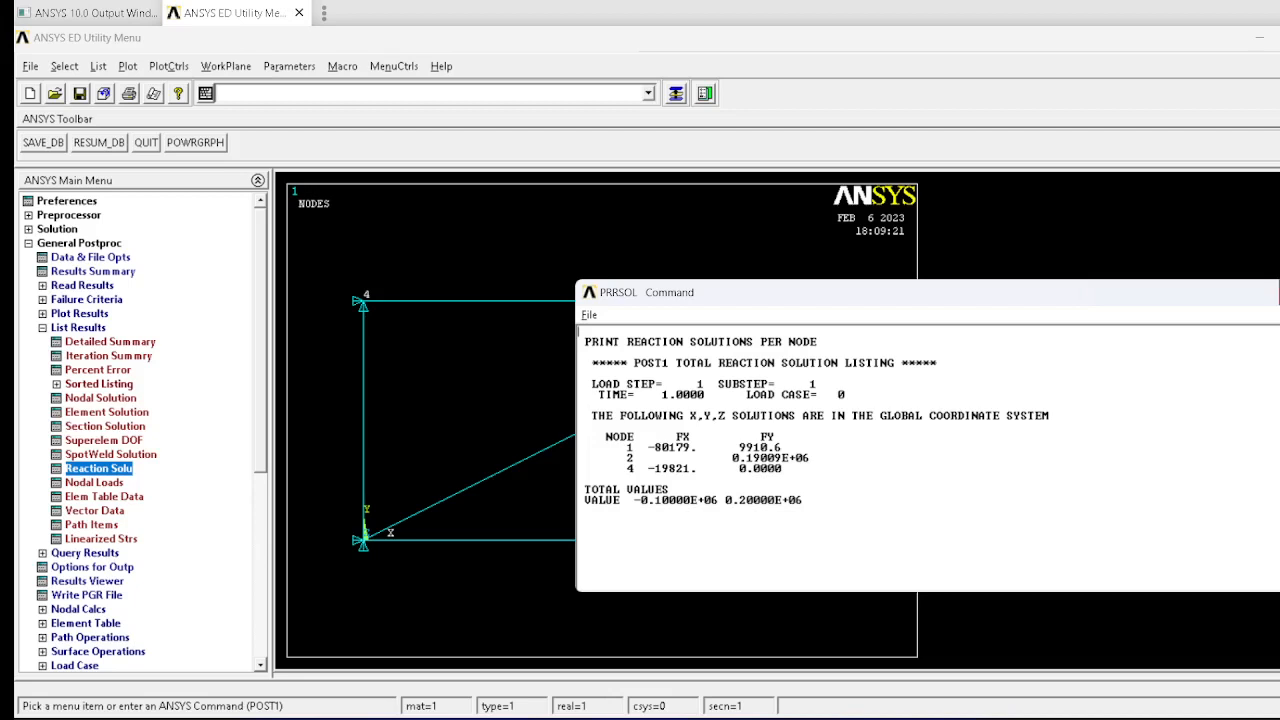
left_click(1279, 292)
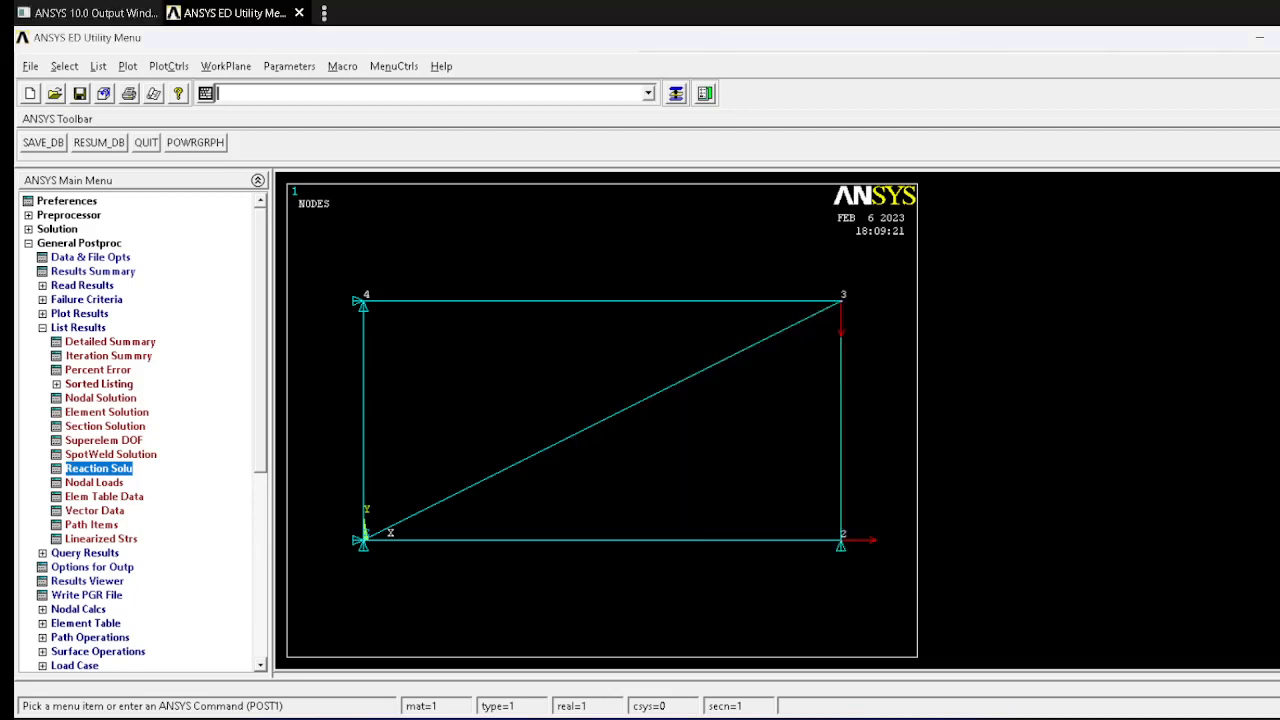
Step: Define an element table item for axial stress using By sequence num, LS, 1, leaving the user label blank
left_click(86, 623)
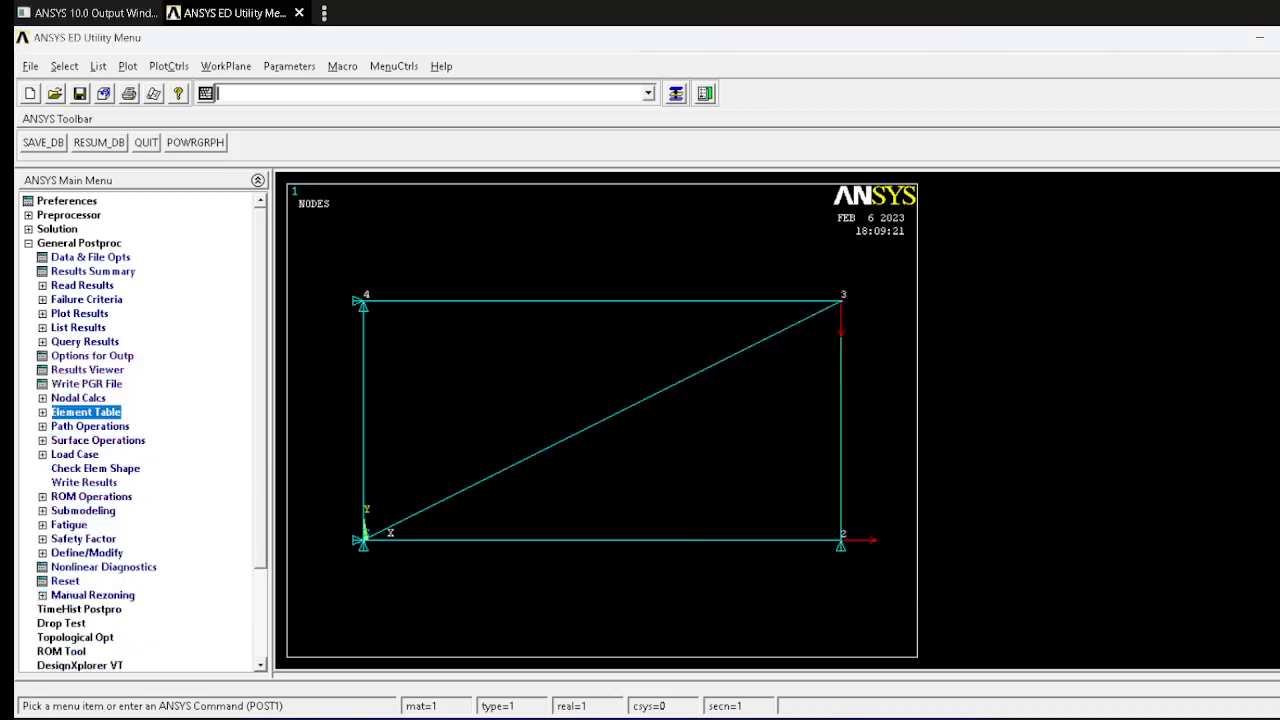
left_click(86, 412)
left_click(86, 412)
left_click(96, 426)
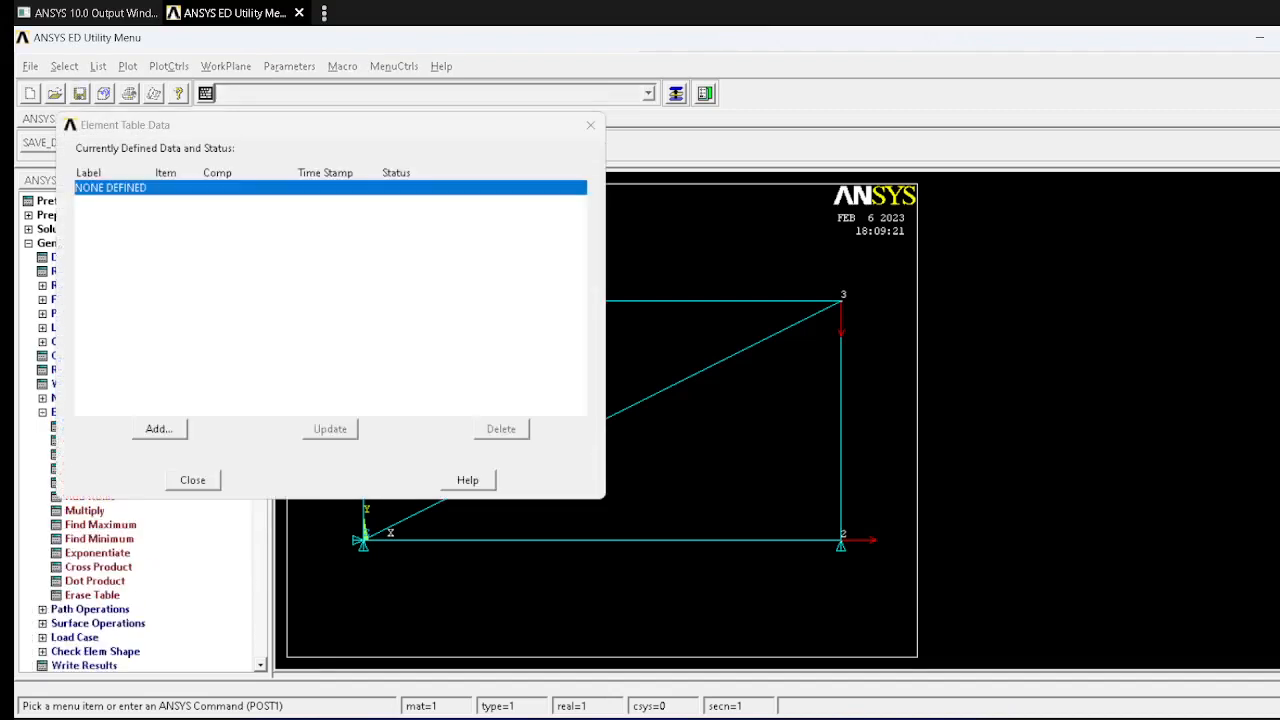
left_click(159, 429)
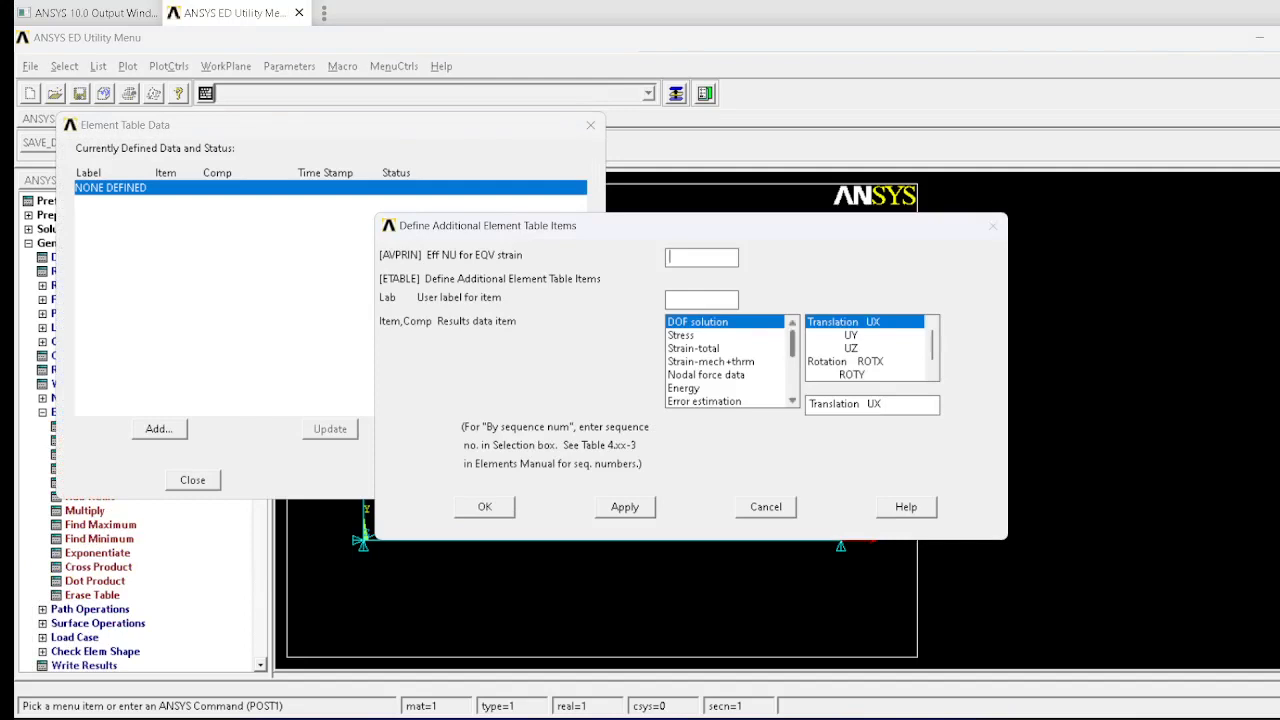
left_click_drag(792, 343, 792, 386)
left_click(724, 401)
left_click(850, 348)
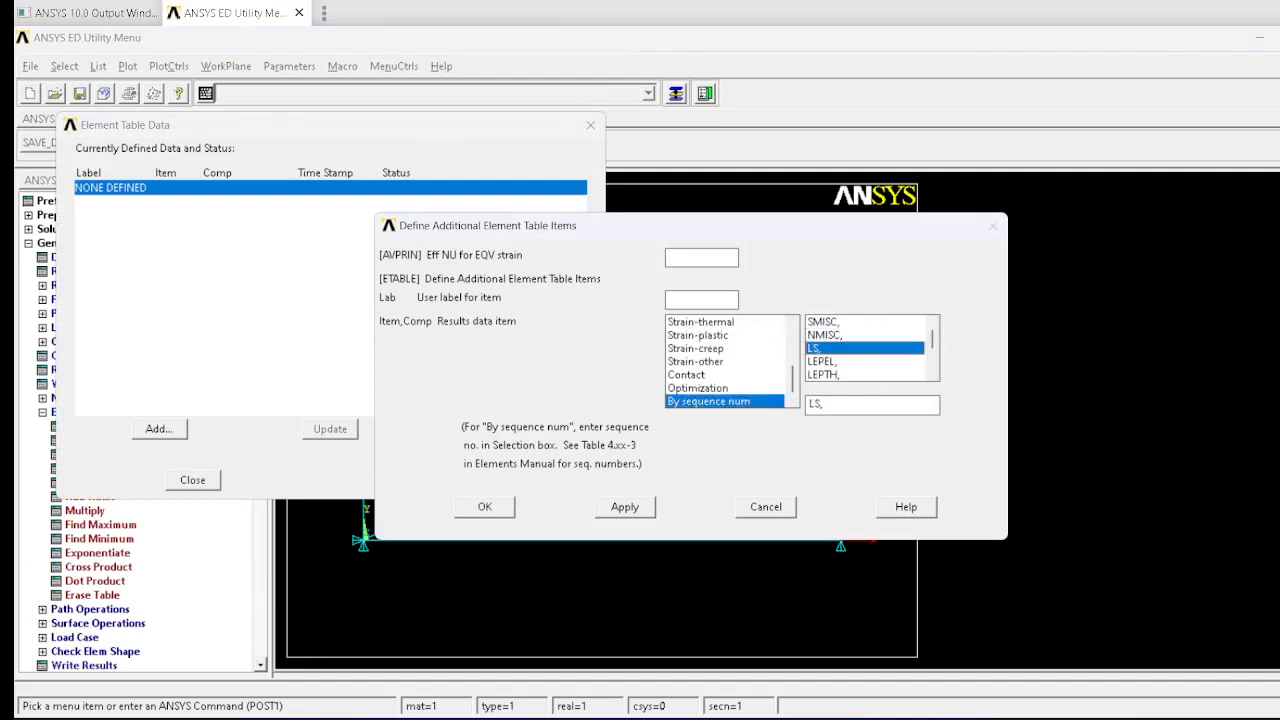
left_click(827, 404)
type("1")
left_click(485, 507)
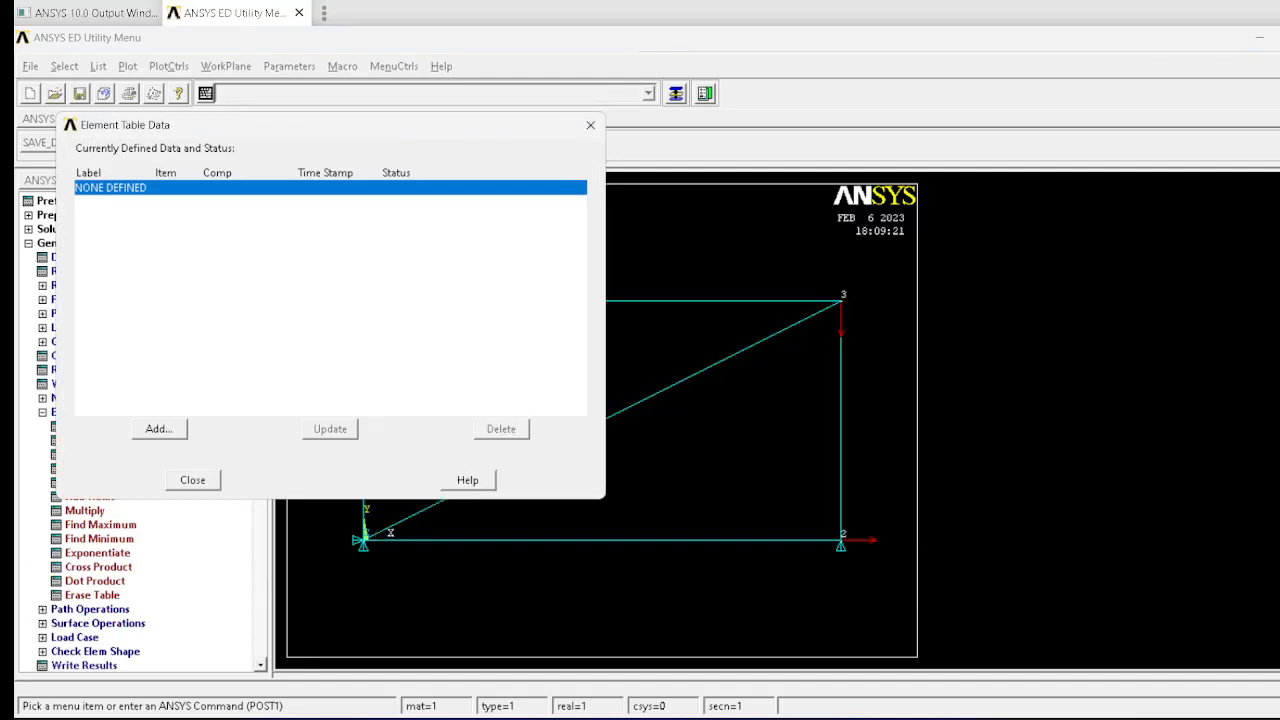
left_click(193, 480)
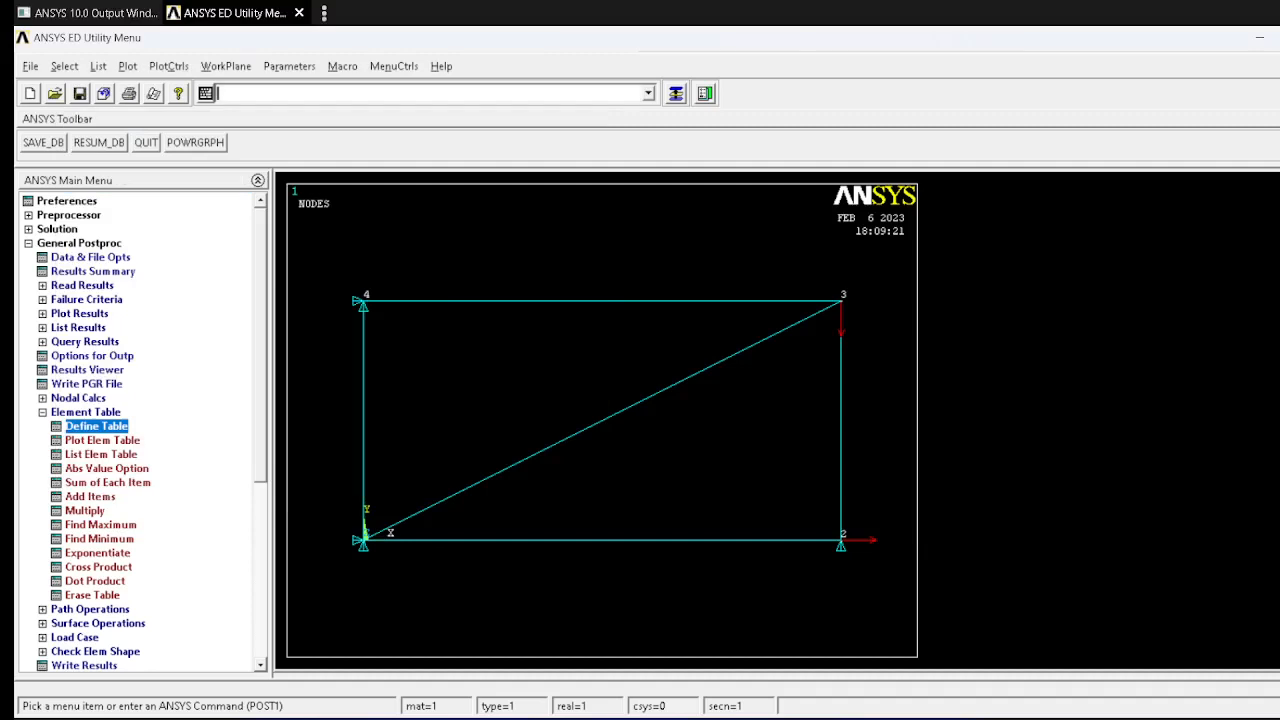
Step: List the element table data for LS1 to review the stress in each element, and close the listing
left_click(78, 328)
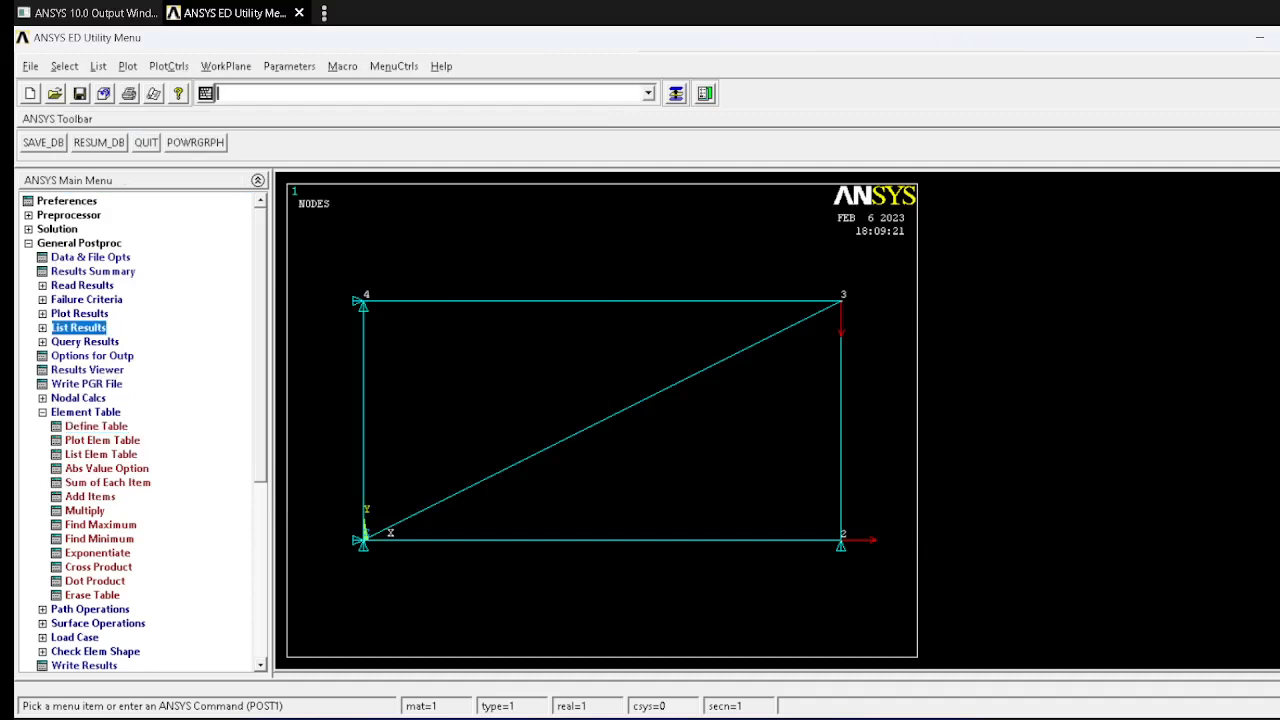
left_click(104, 497)
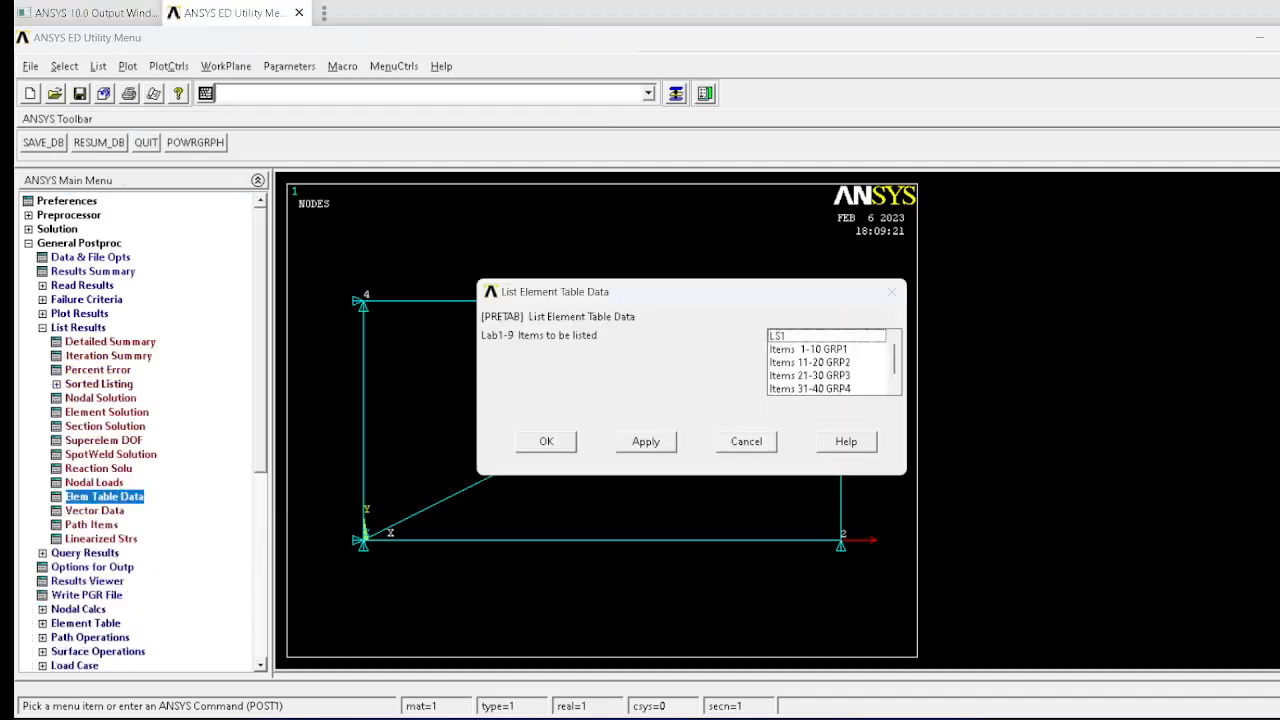
left_click(826, 336)
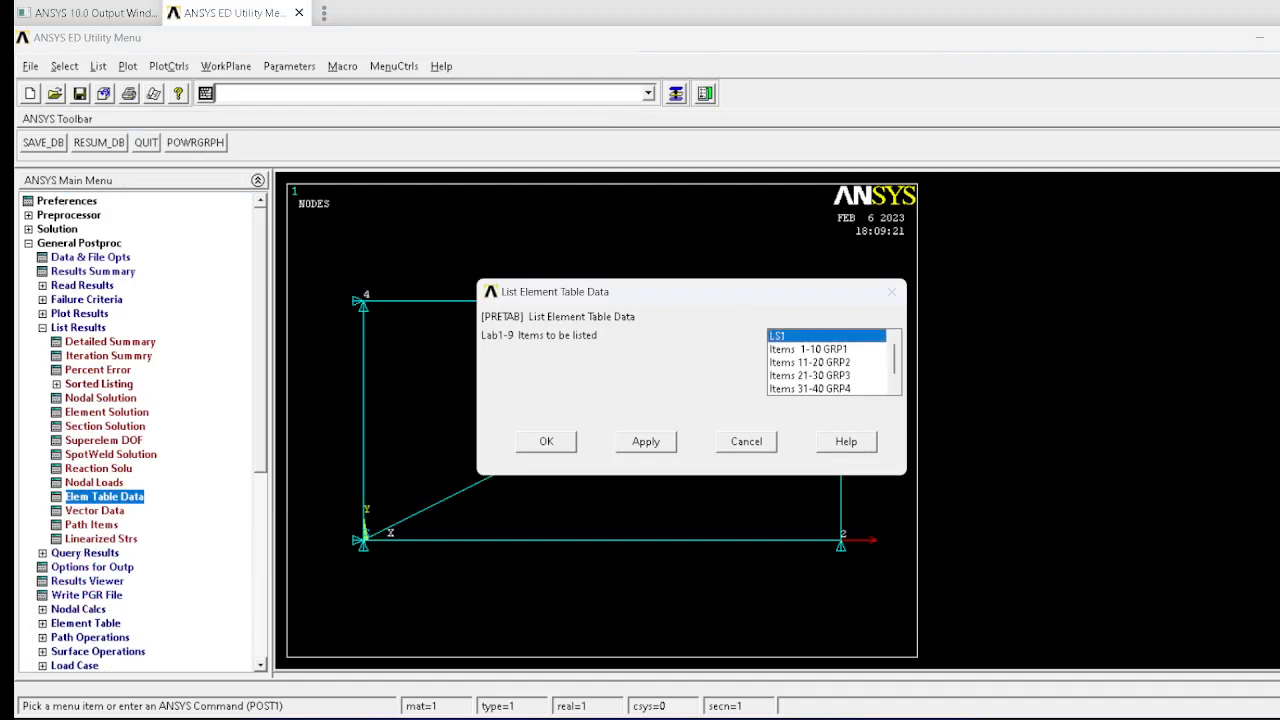
left_click(546, 441)
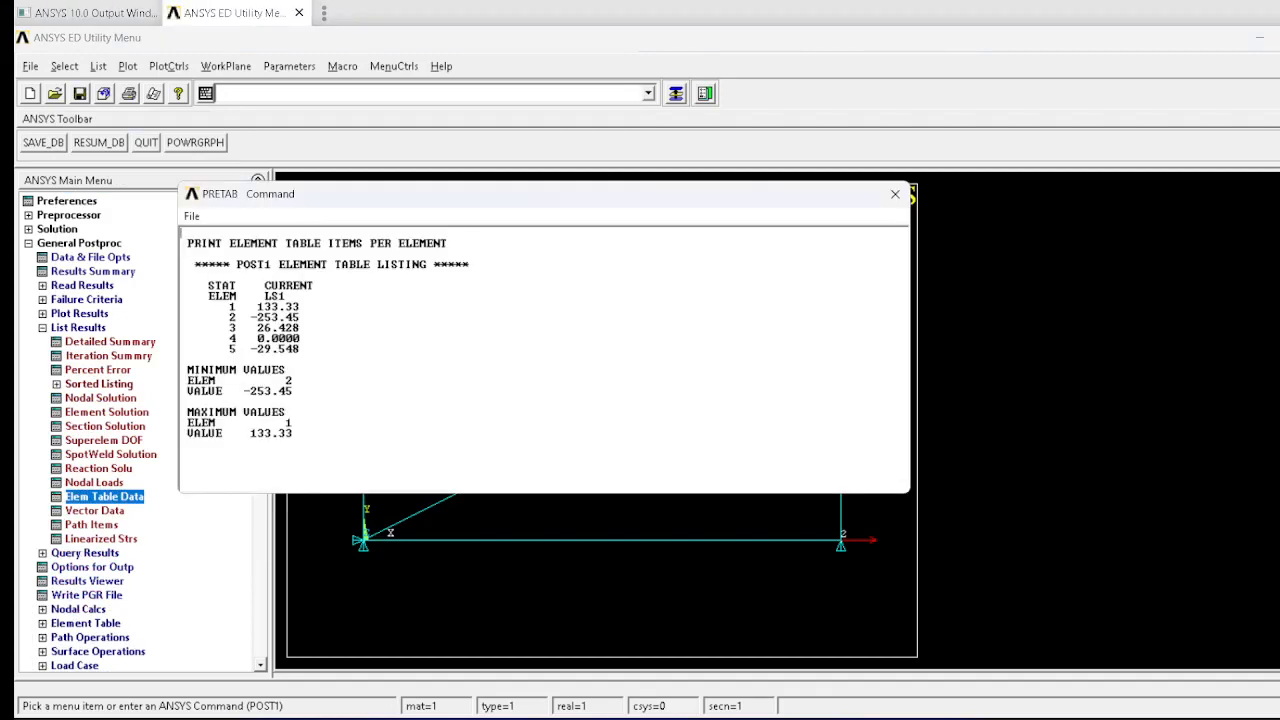
left_click_drag(490, 193, 863, 244)
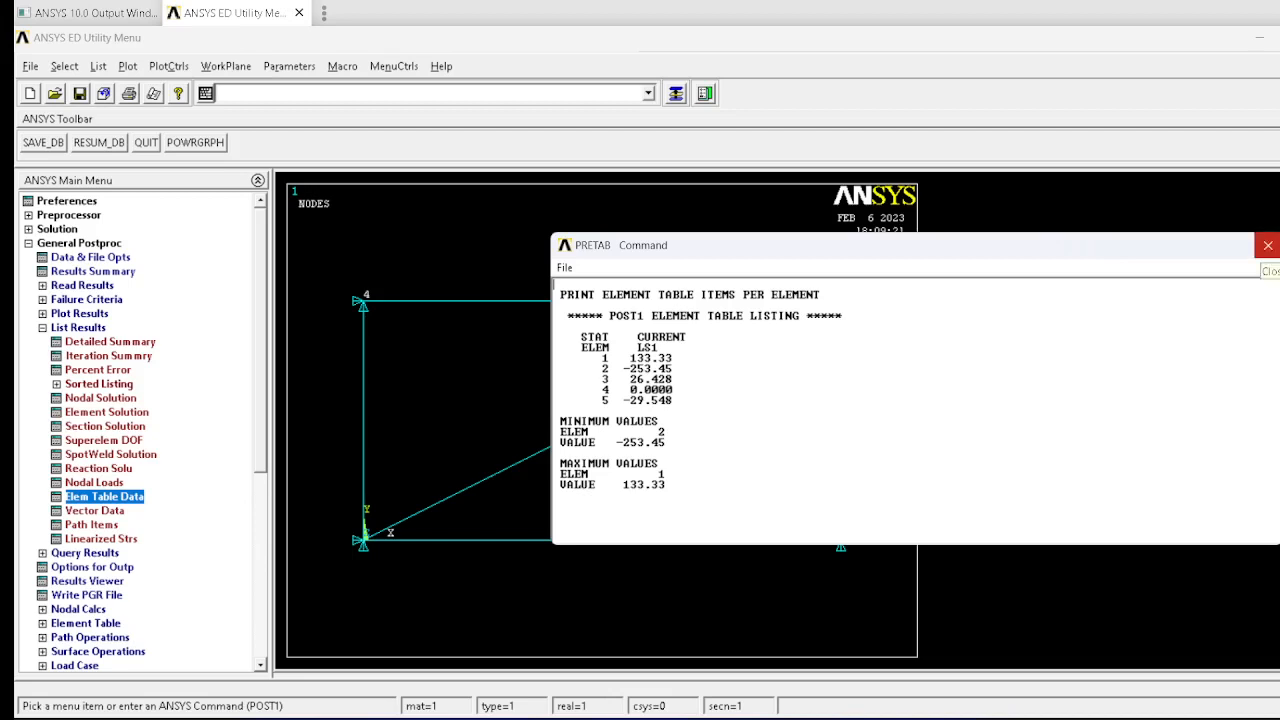
left_click(1267, 245)
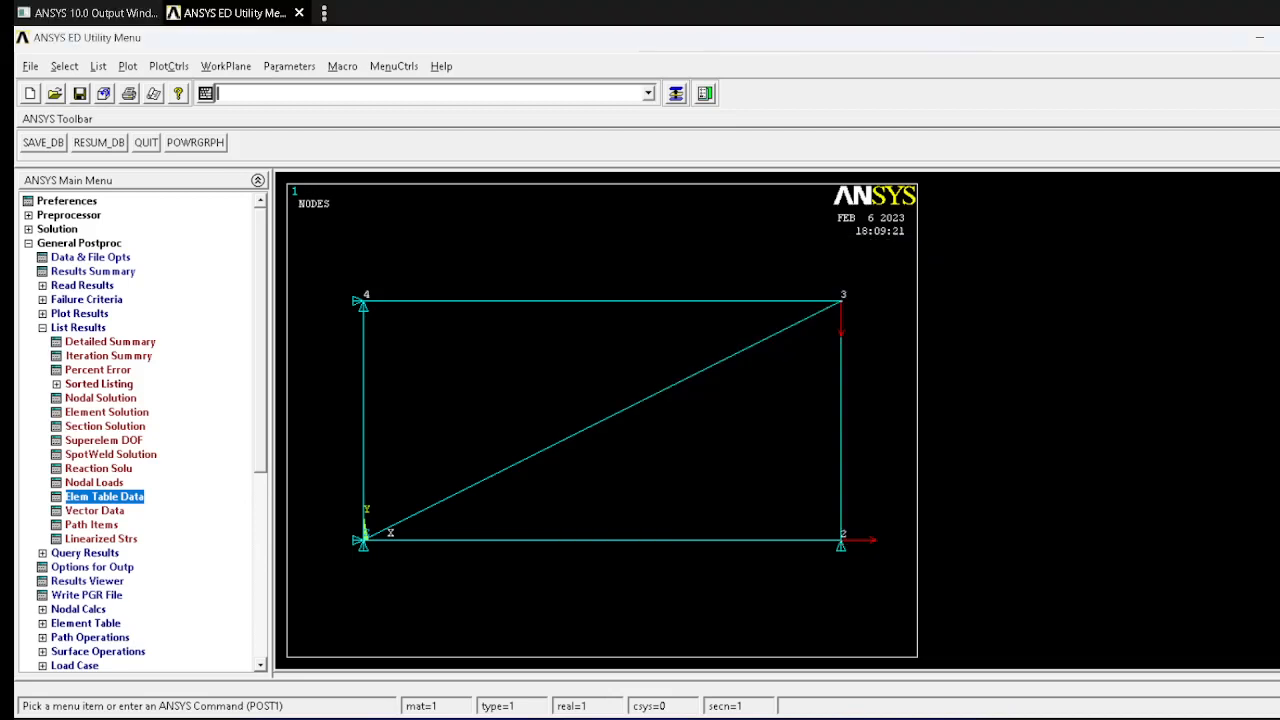
Step: List the nodal DOF solution for the X-component of displacement, review it, and close the listing
left_click(101, 398)
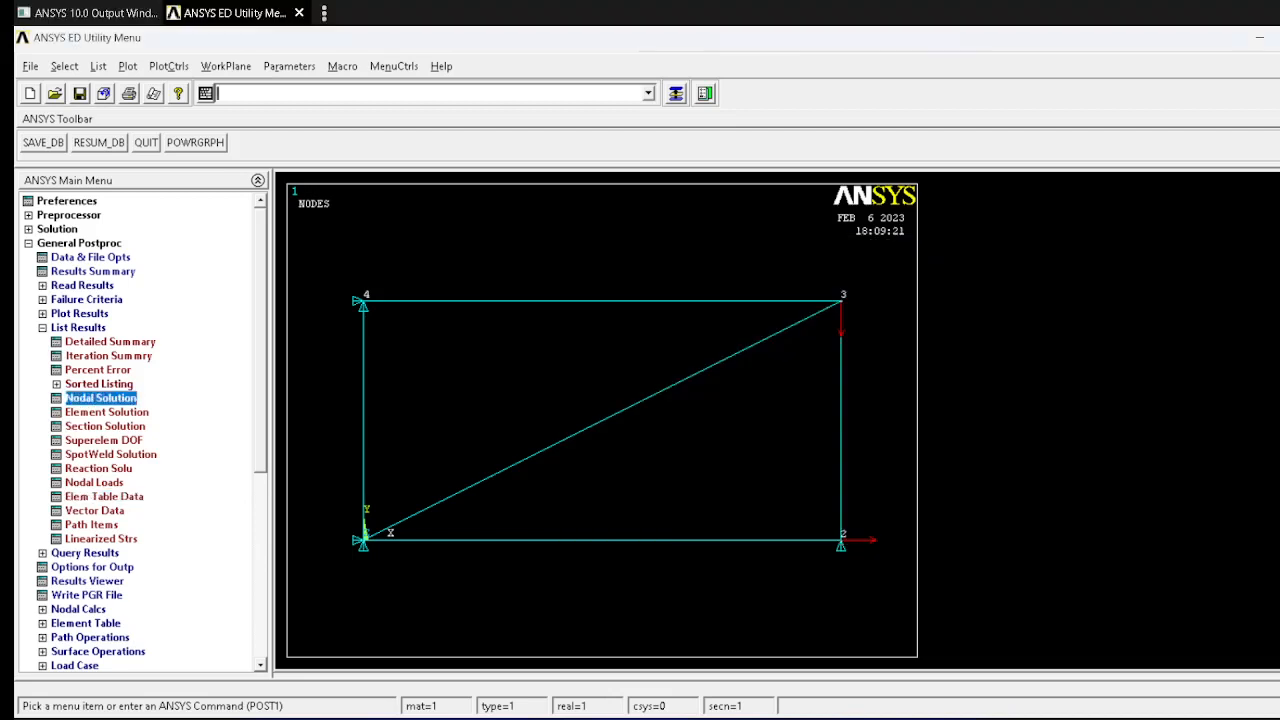
left_click(598, 304)
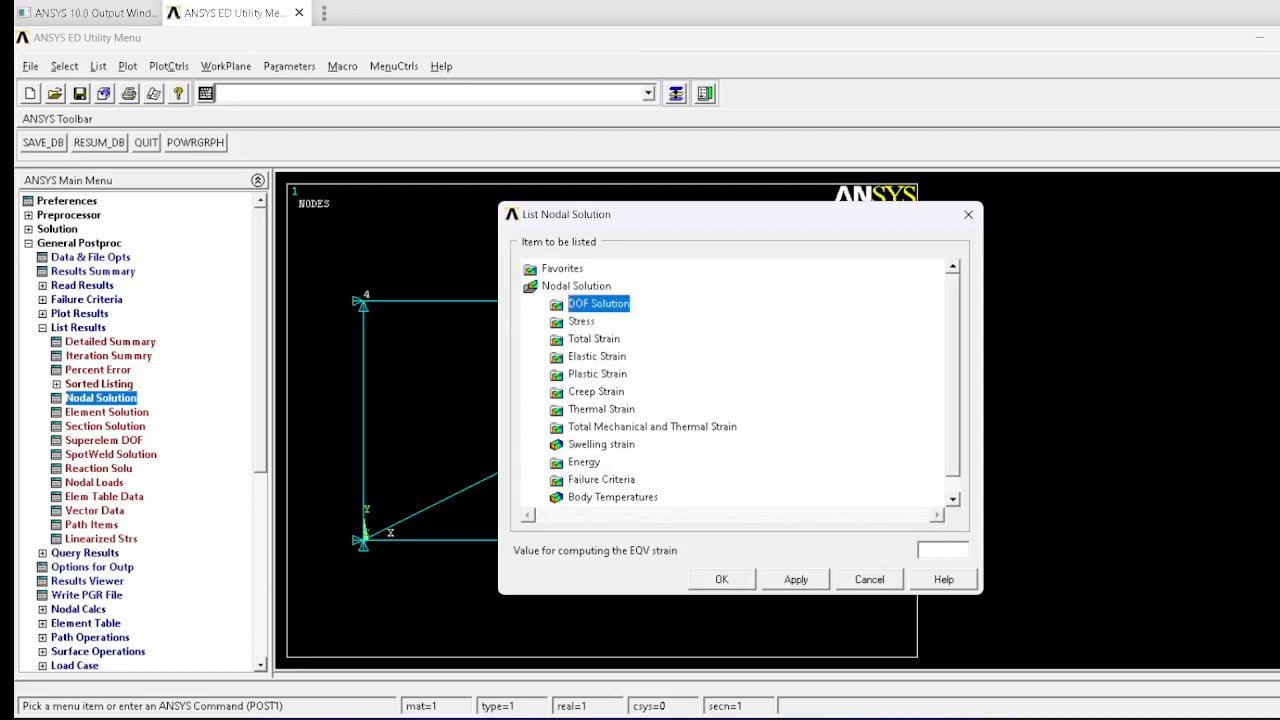
left_click(666, 321)
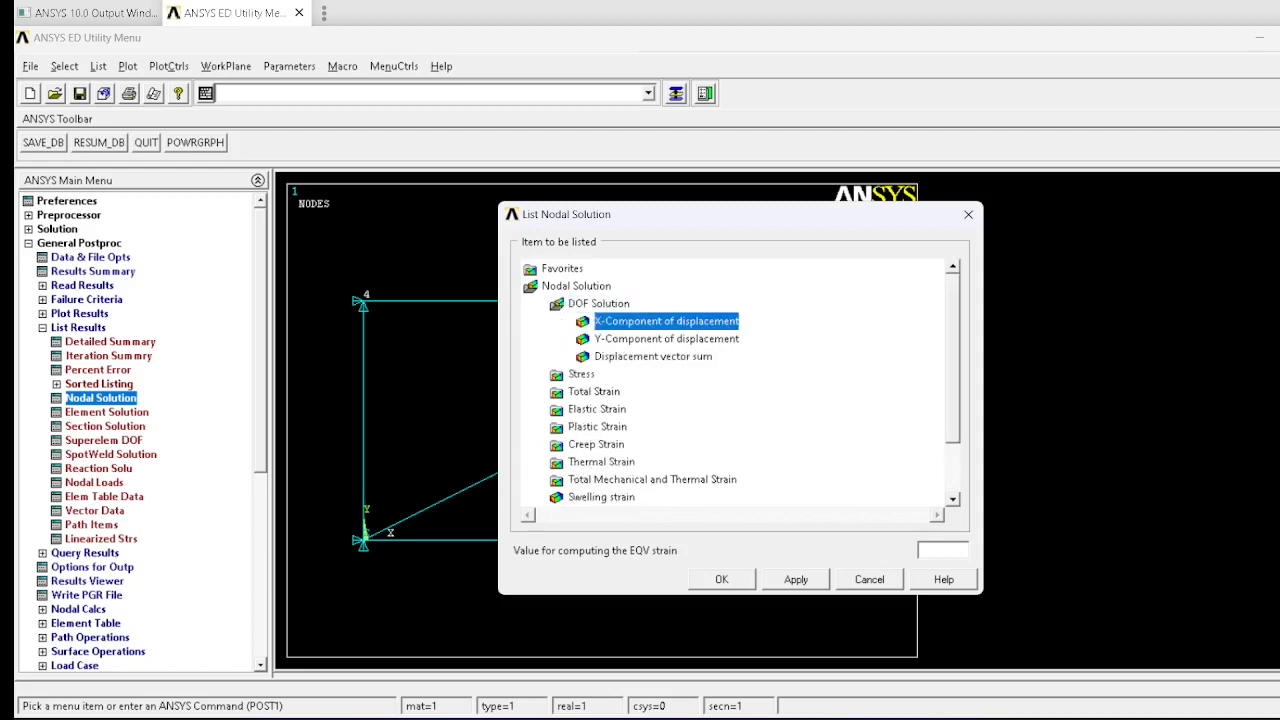
left_click(721, 580)
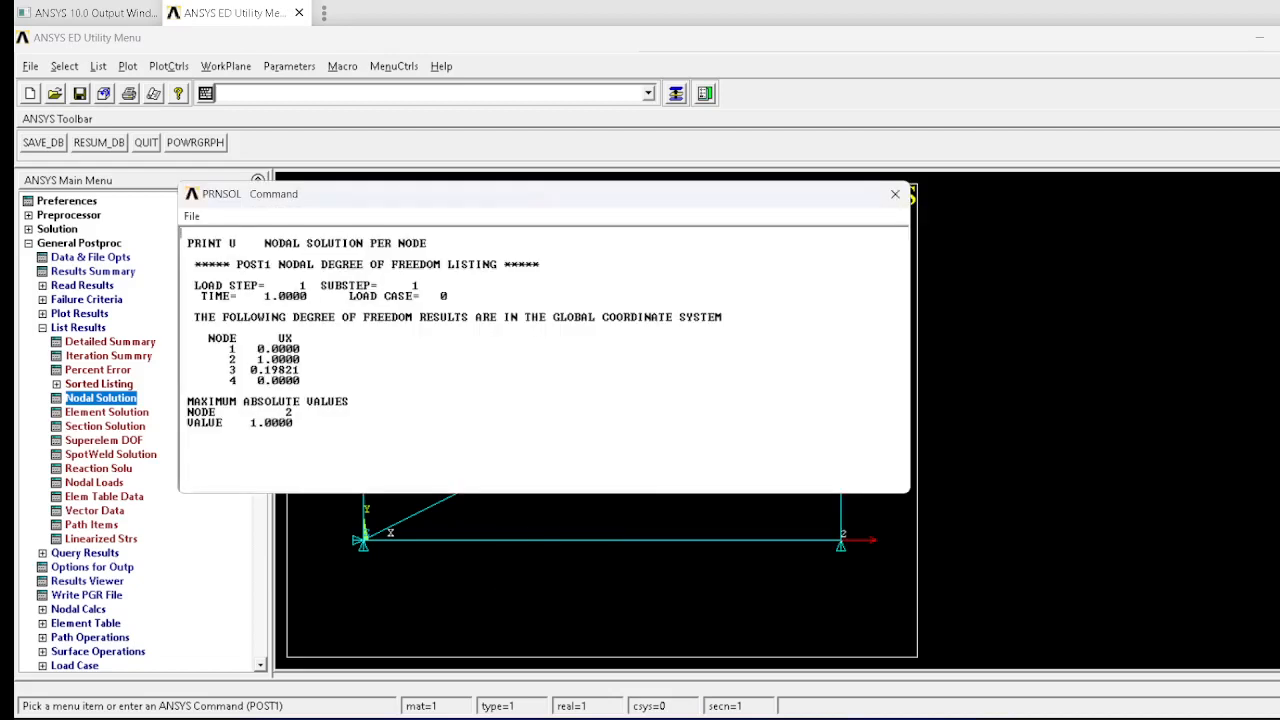
left_click_drag(400, 193, 912, 239)
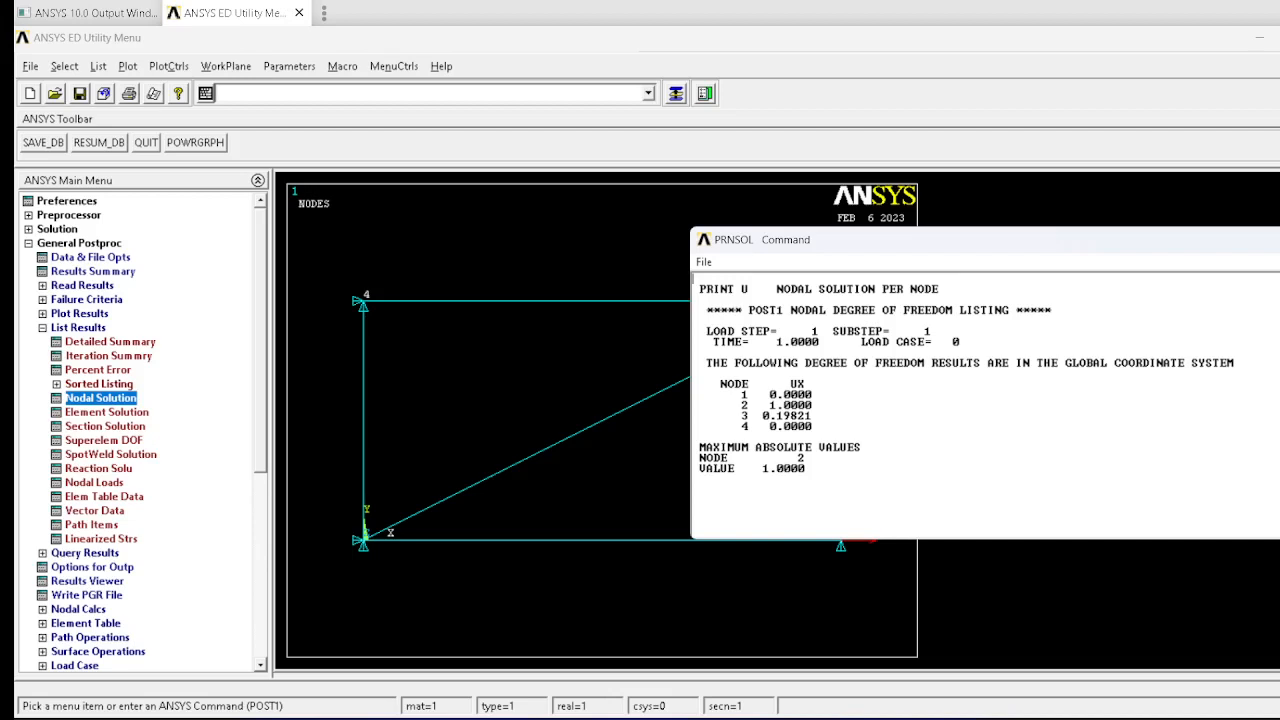
left_click_drag(820, 239, 459, 250)
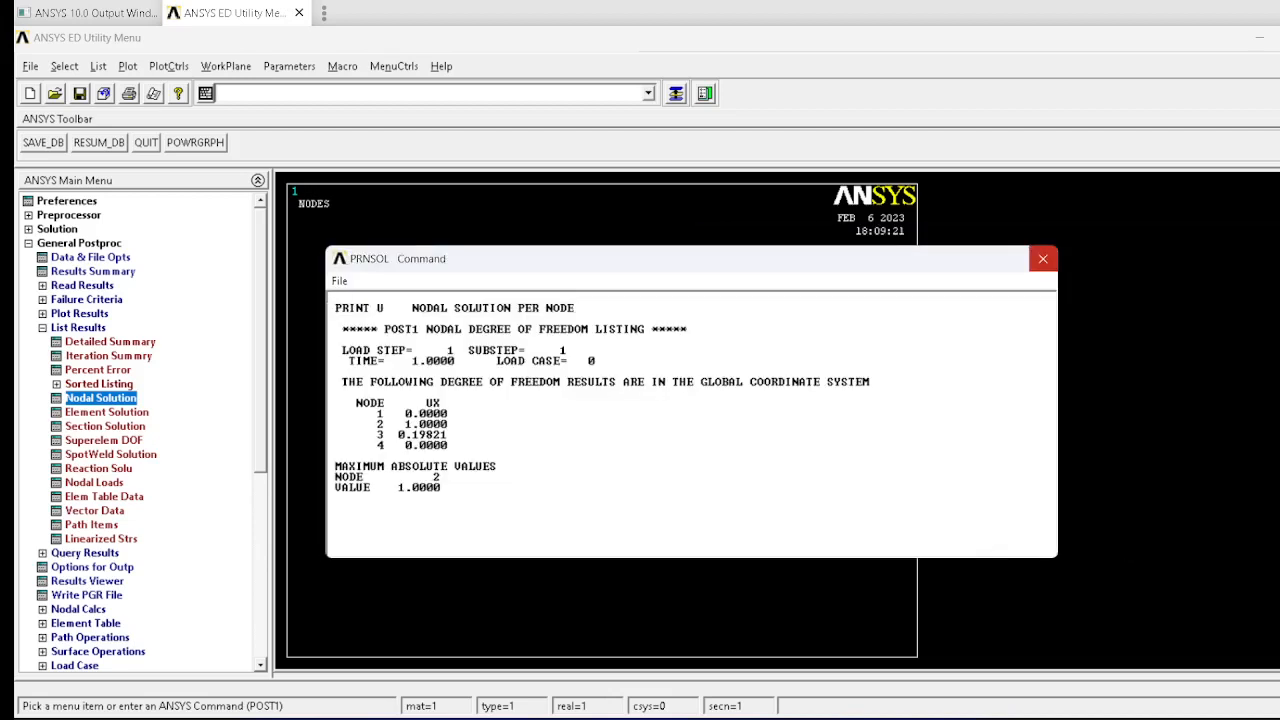
left_click(1044, 252)
Step: List the nodal DOF solution for the Y-component of displacement, review it, and close the listing
left_click(101, 398)
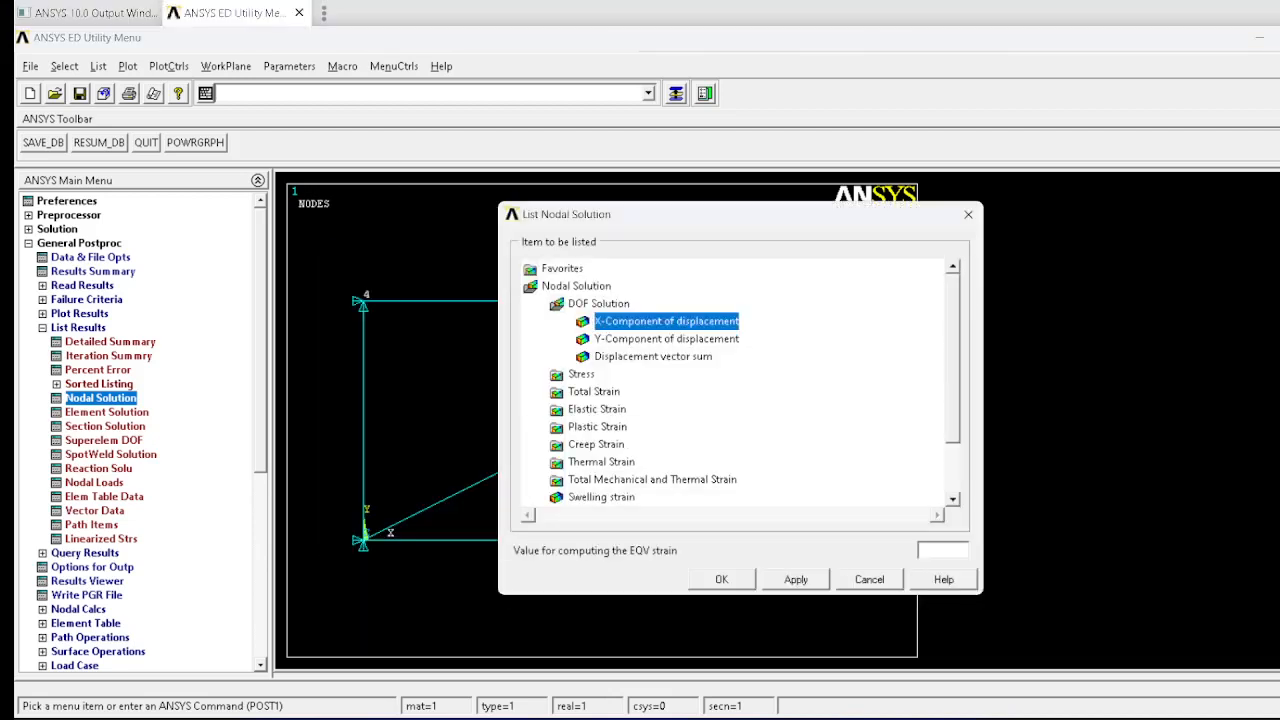
left_click(666, 339)
left_click(721, 579)
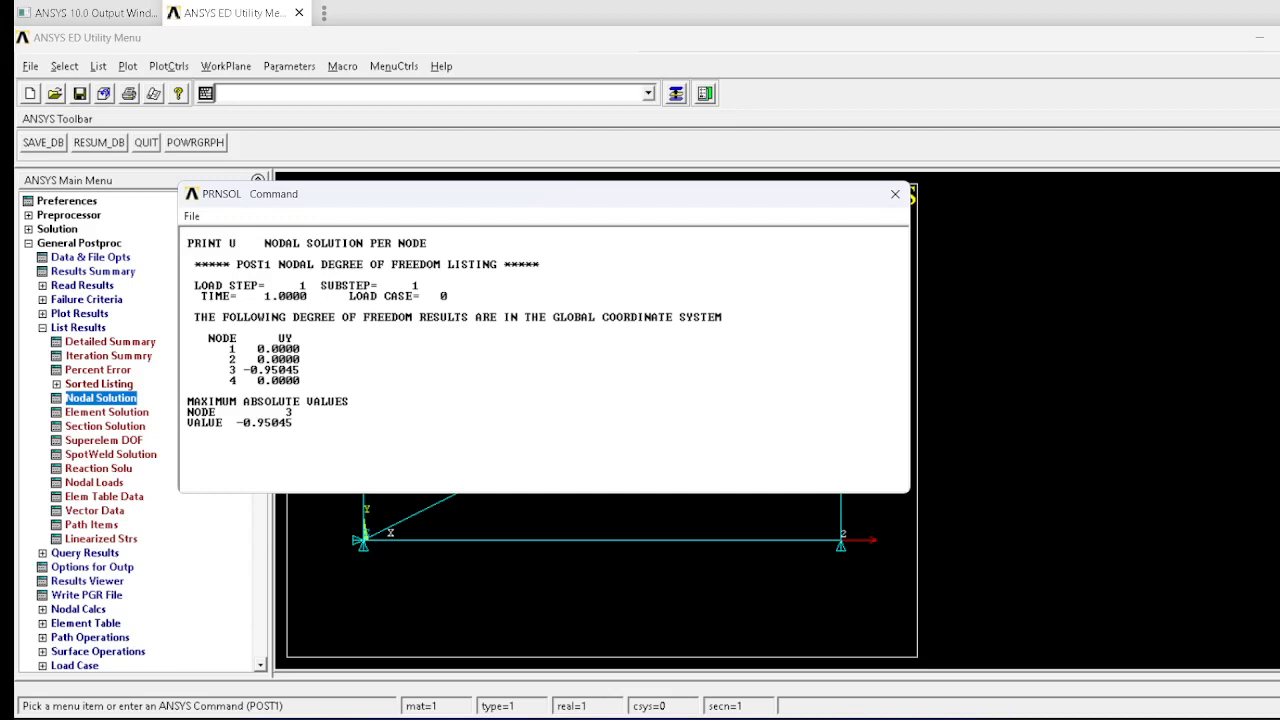
left_click_drag(666, 192, 1040, 234)
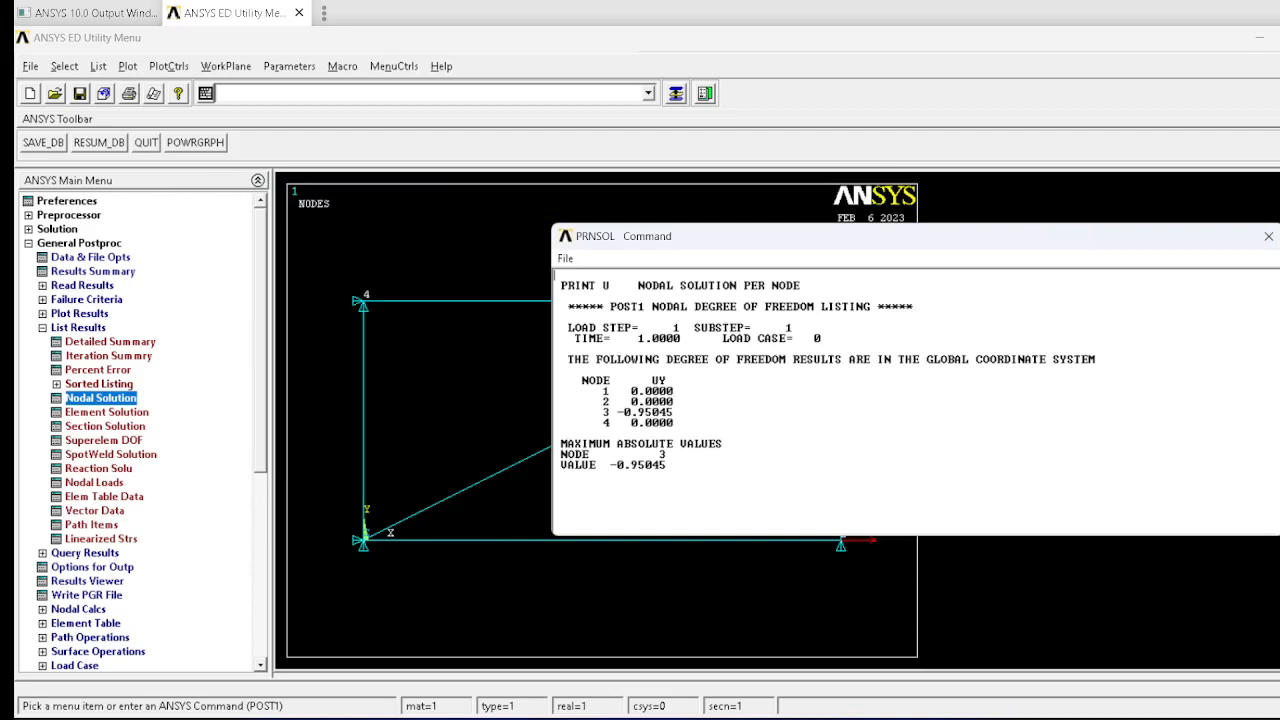
left_click(1268, 236)
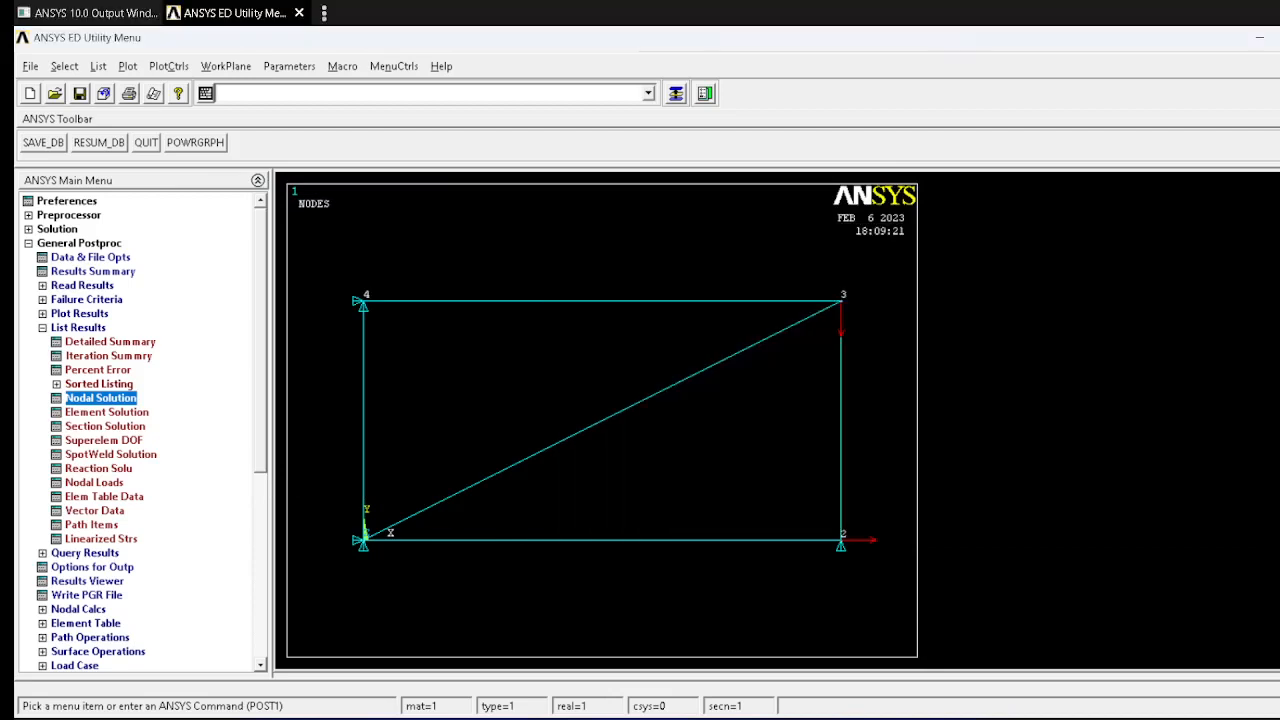
Step: Plot the LS1 element table data as a contour plot over the truss, without averaging at common nodes
left_click(79, 314)
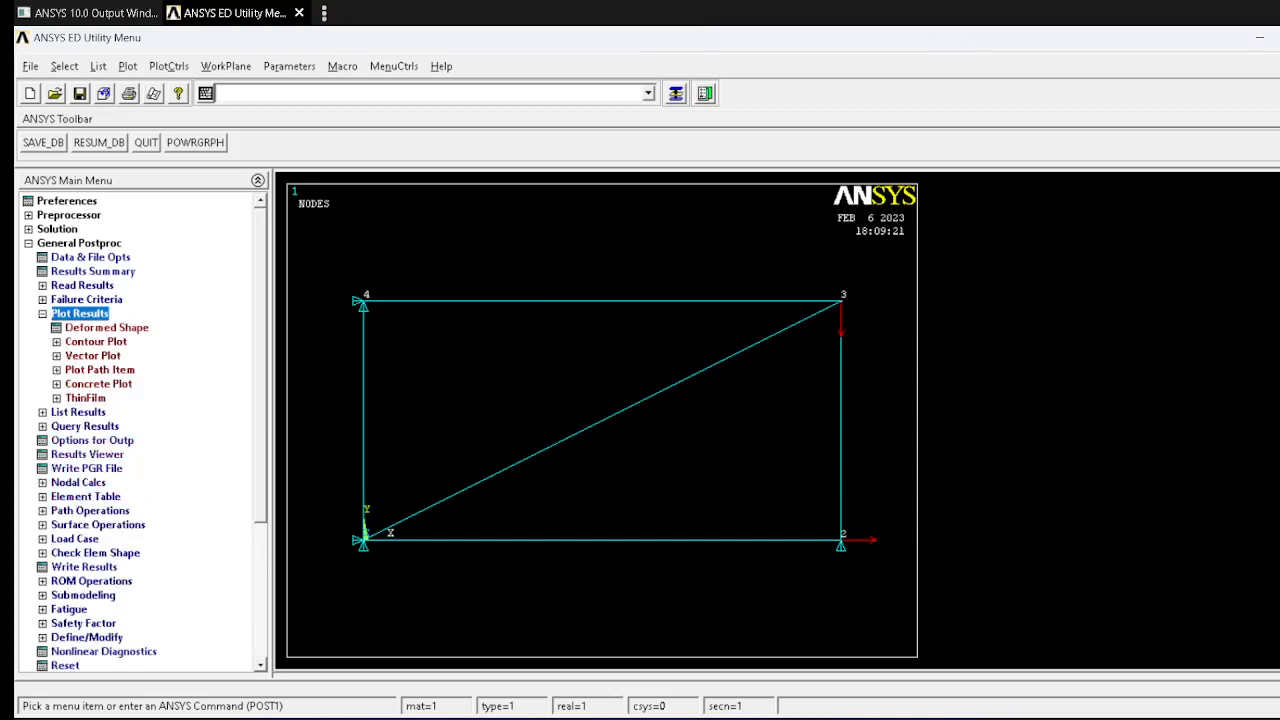
left_click(96, 342)
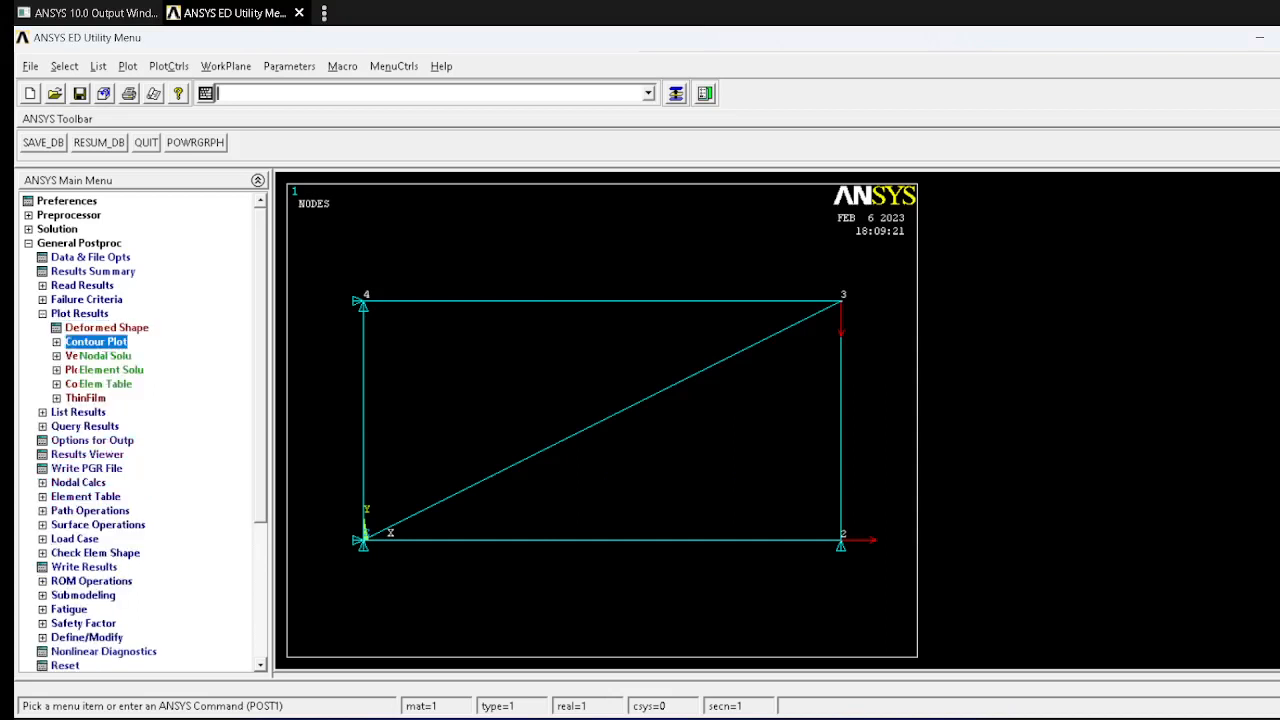
left_click(106, 384)
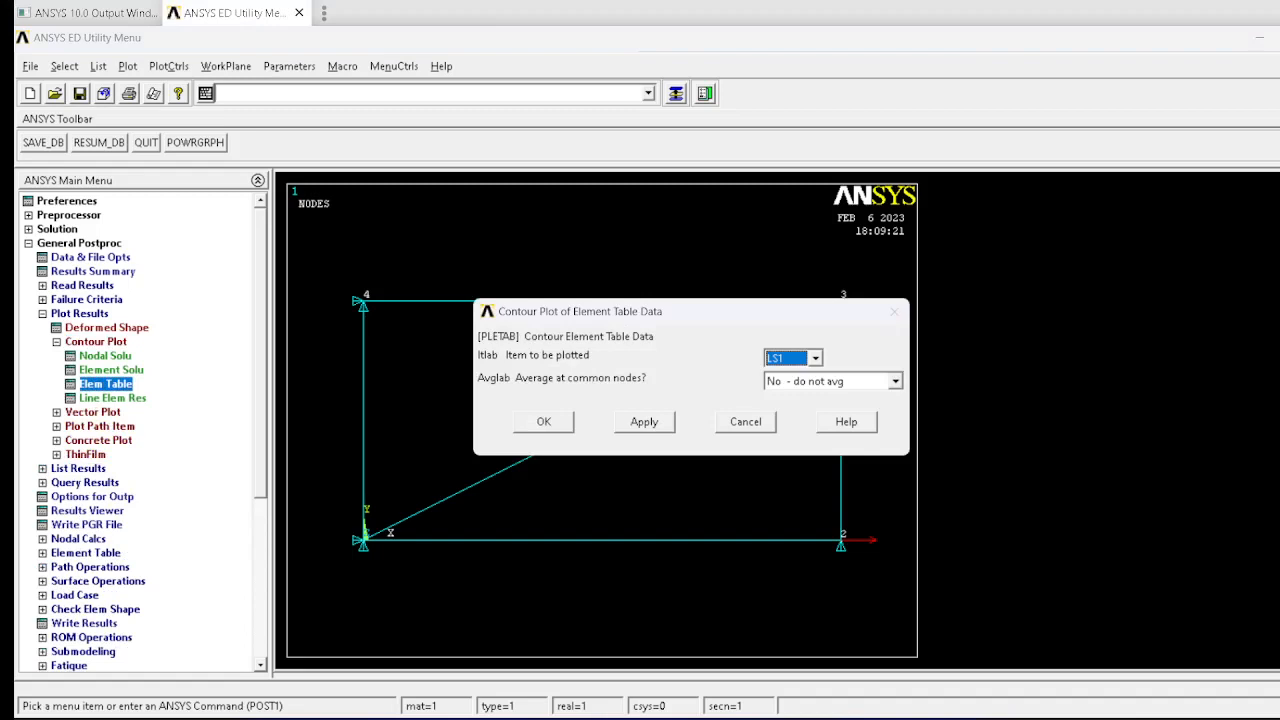
left_click(544, 422)
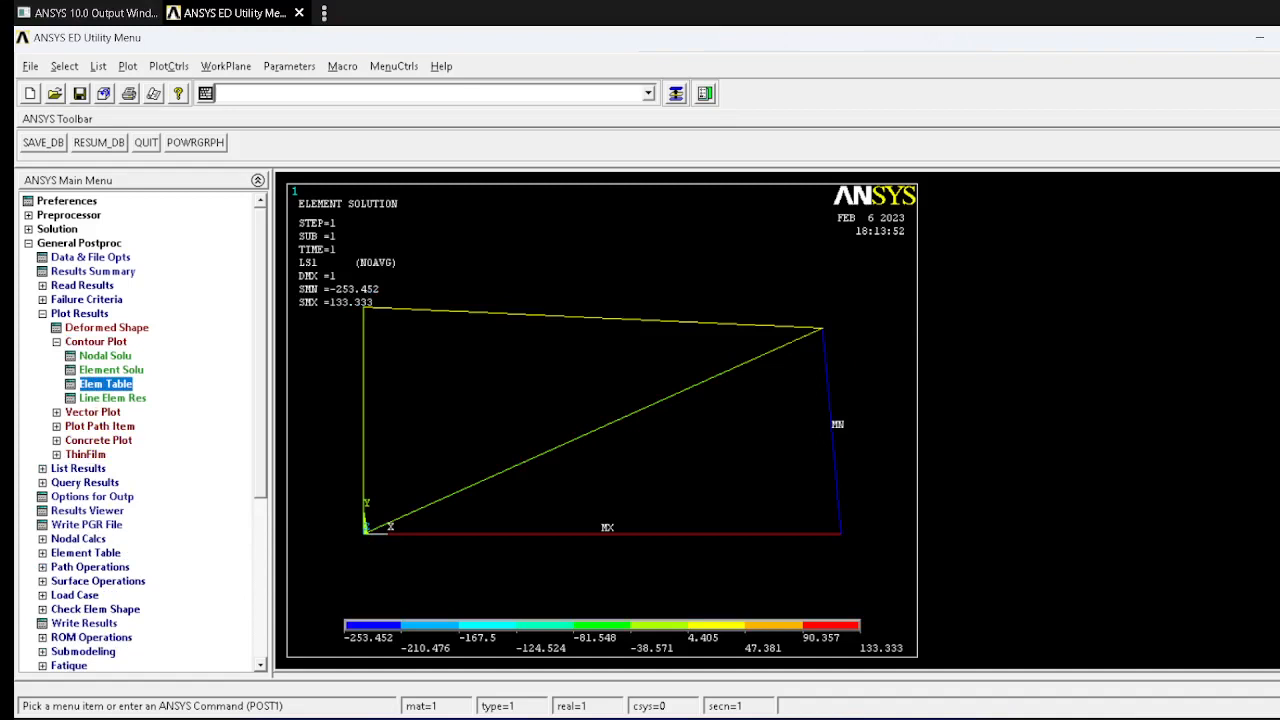
left_click(128, 66)
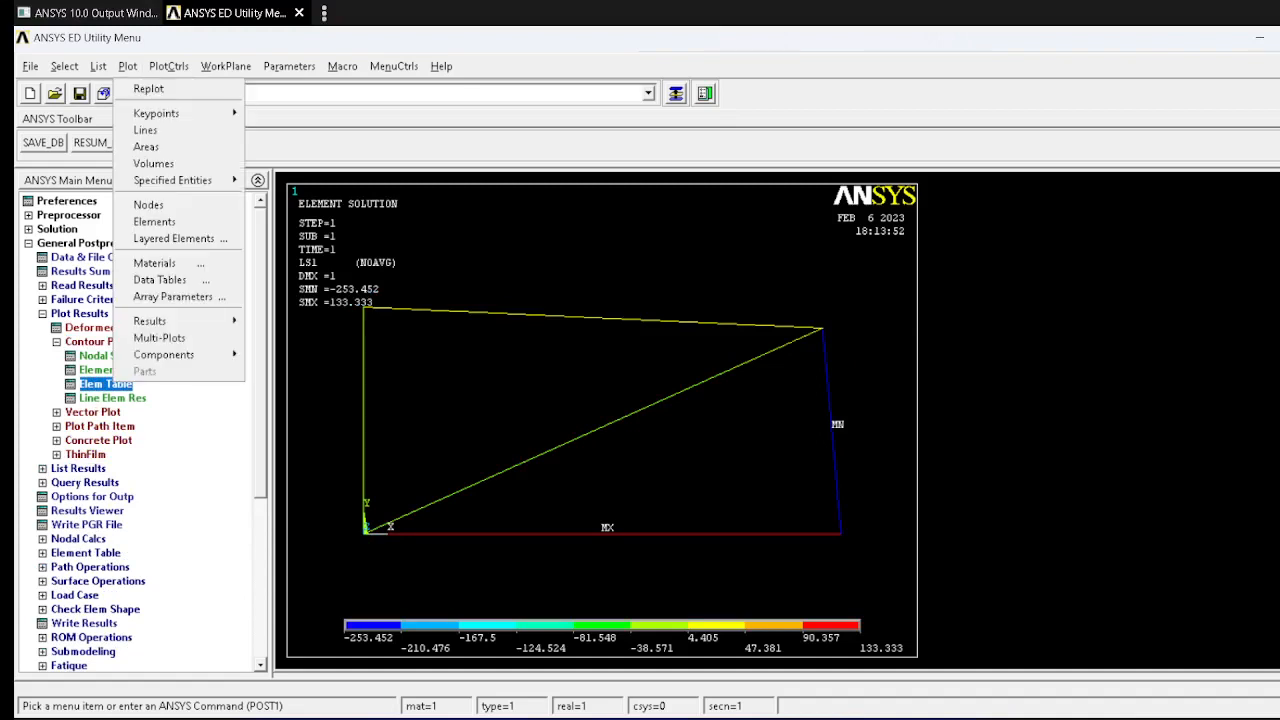
left_click(168, 66)
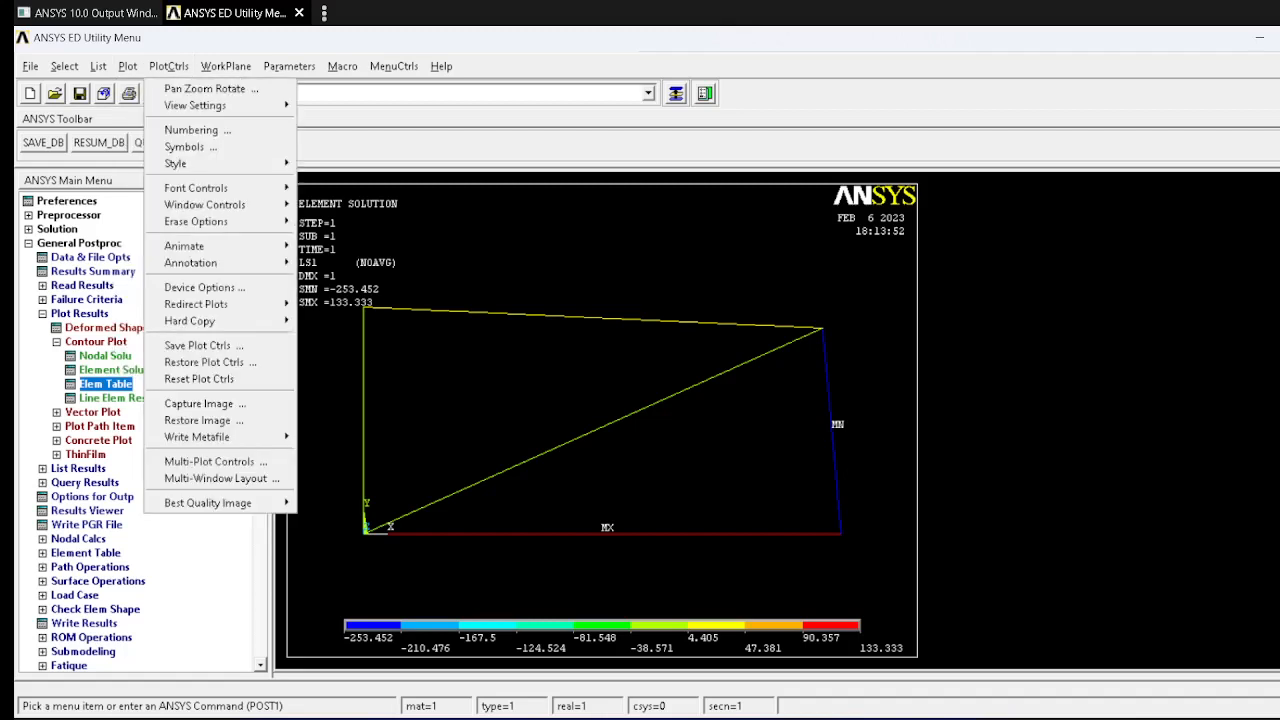
left_click(289, 66)
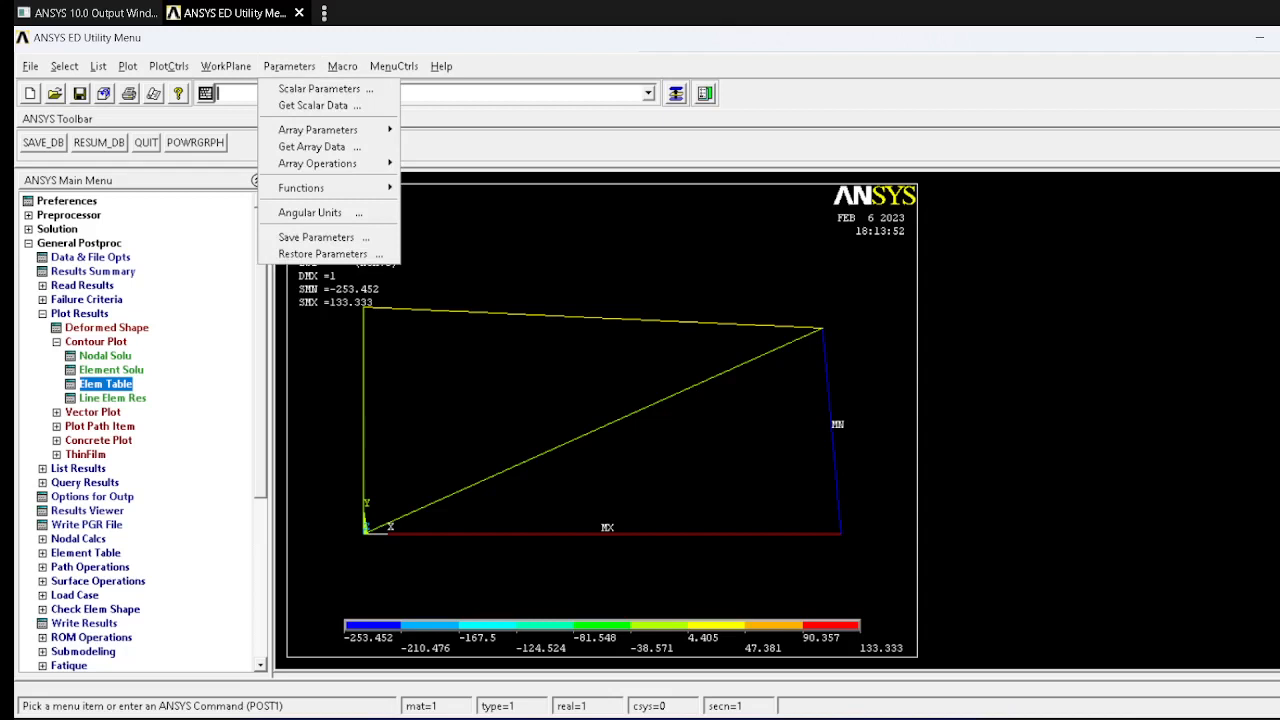
left_click(128, 66)
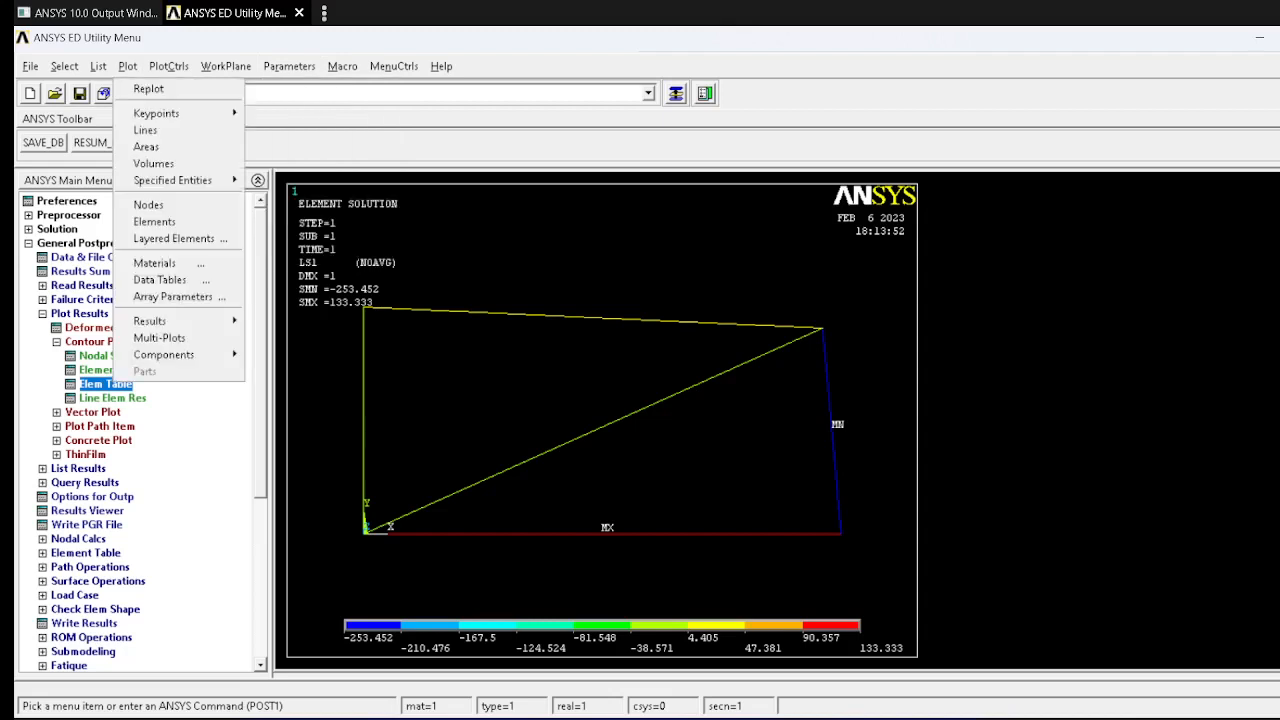
mouse_move(168, 66)
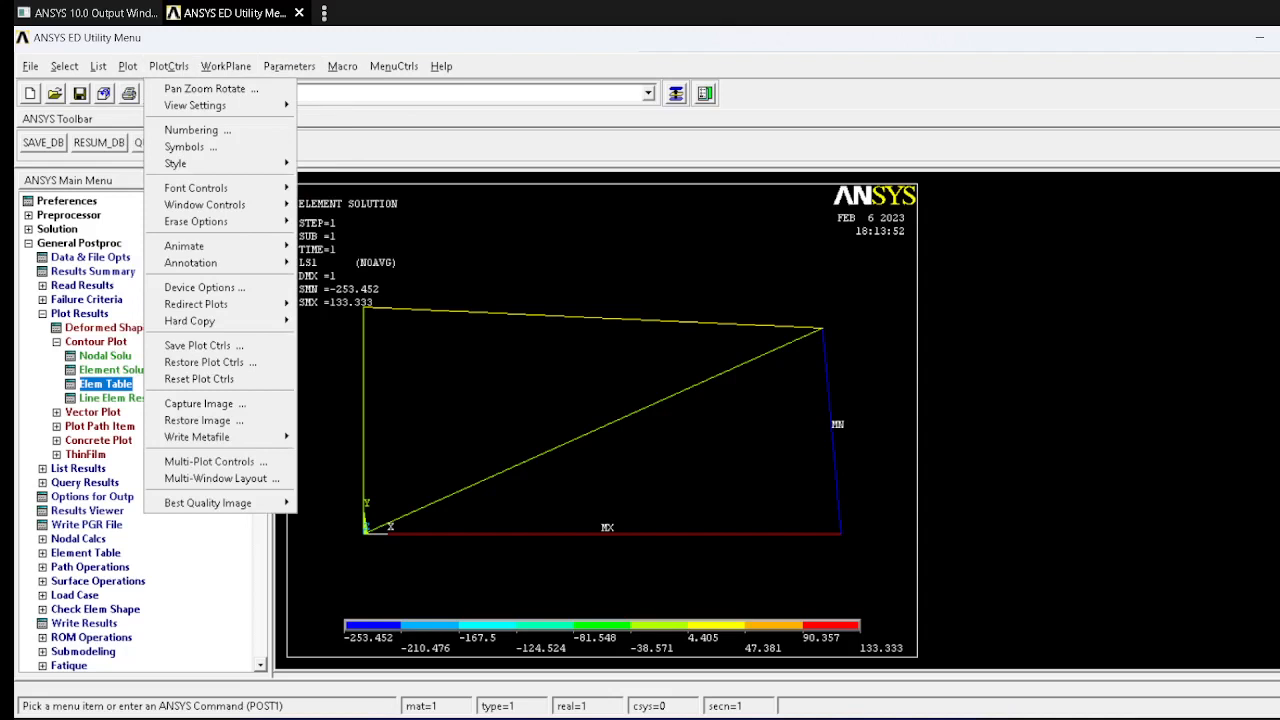
mouse_move(226, 66)
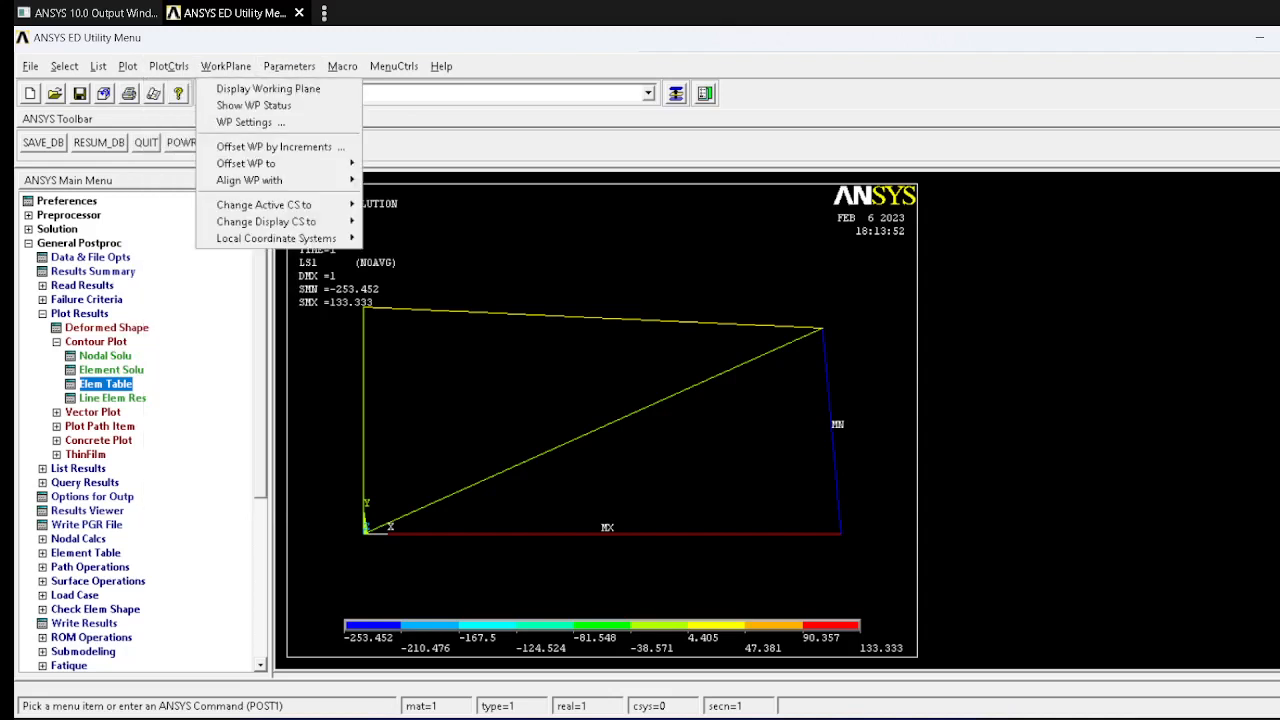
mouse_move(289, 66)
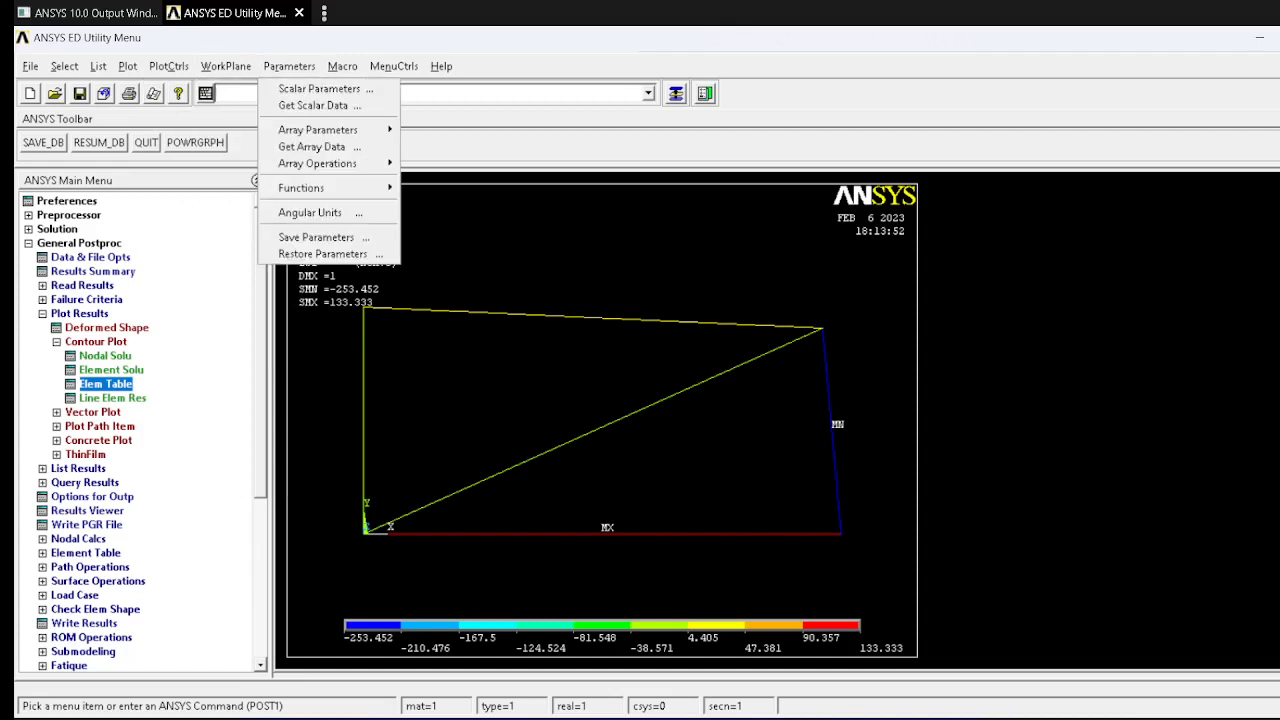
key("Escape")
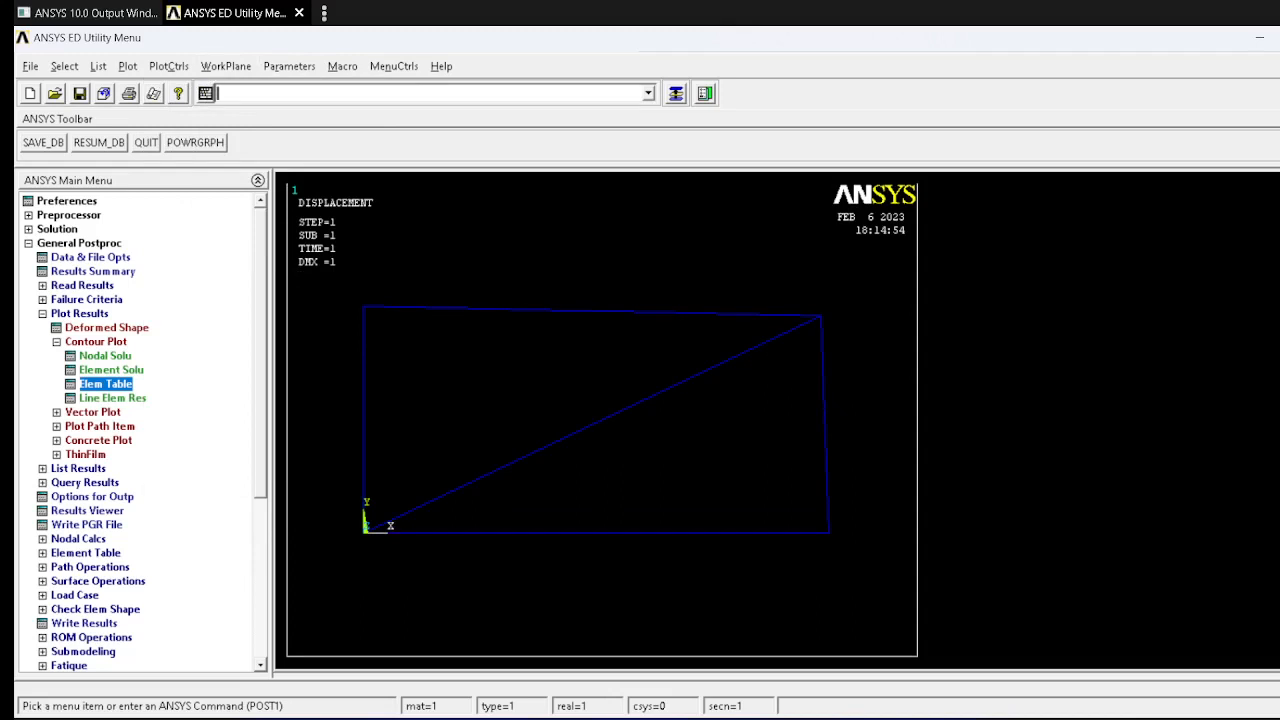
Step: Animate the truss's deformed shape with 10 frames, a 0.5-second delay and Def shape only, and close the animation after playback
left_click(169, 66)
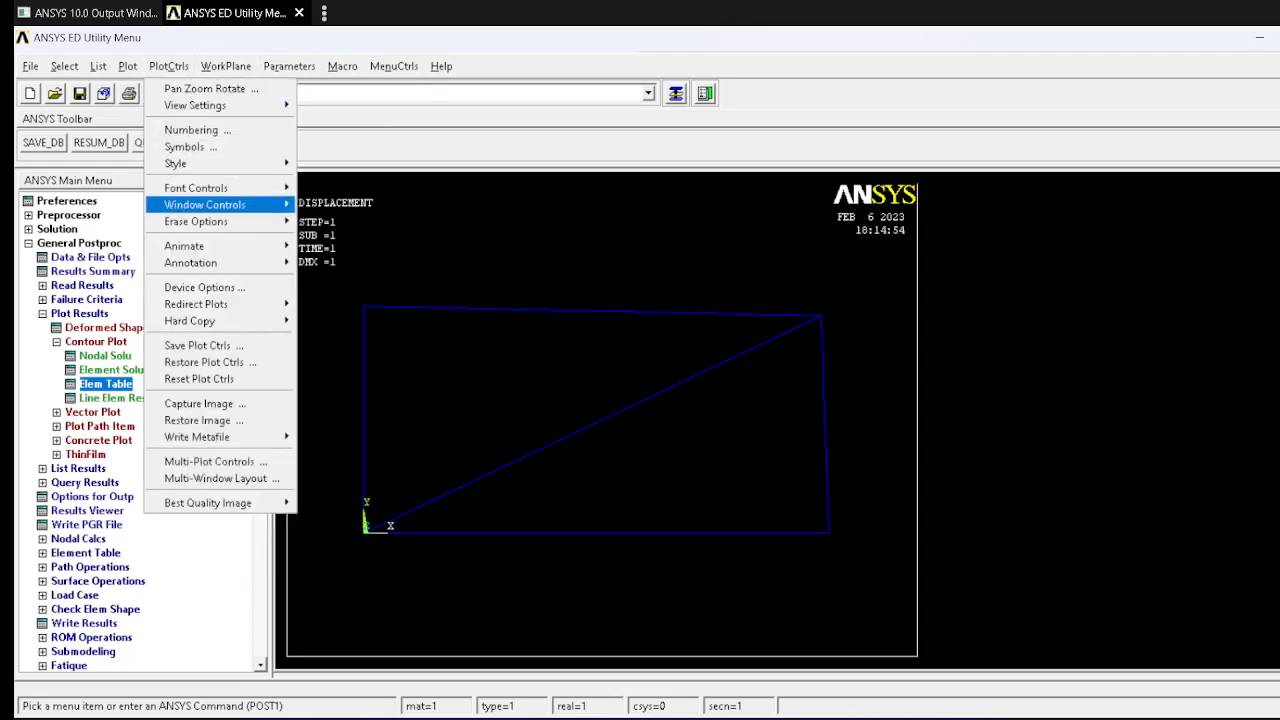
mouse_move(250, 246)
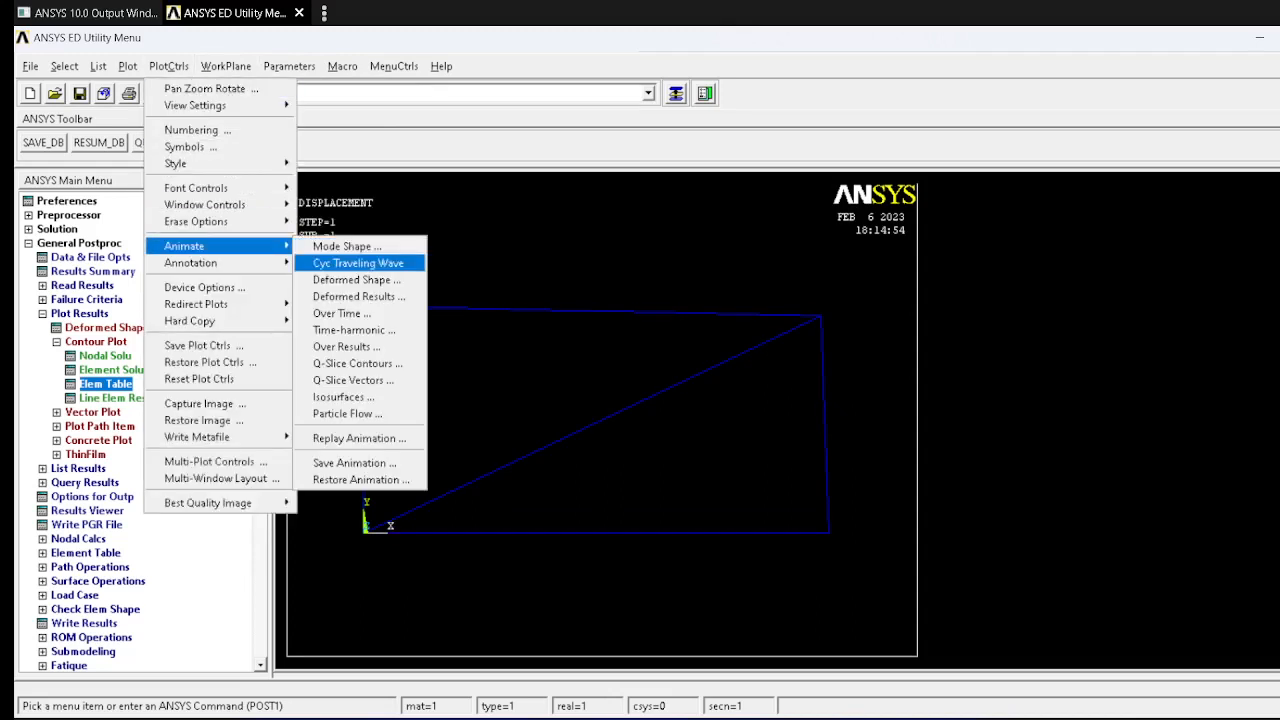
left_click(356, 280)
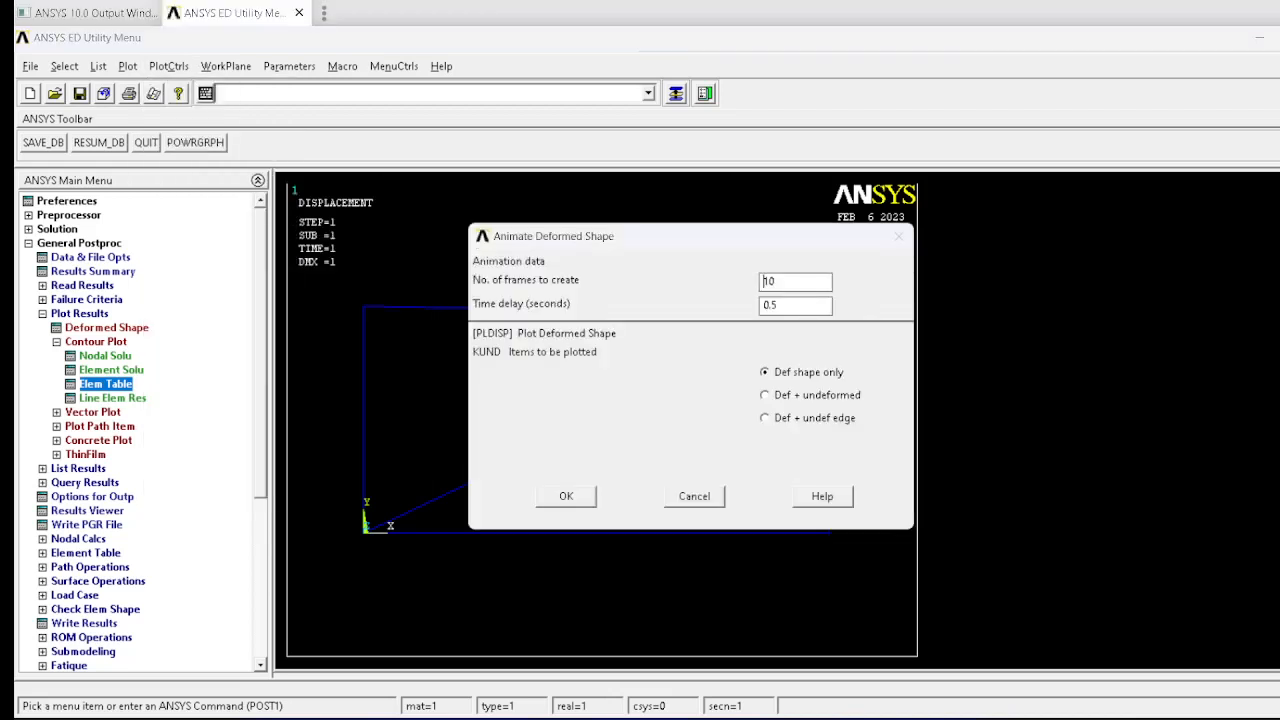
key("Return")
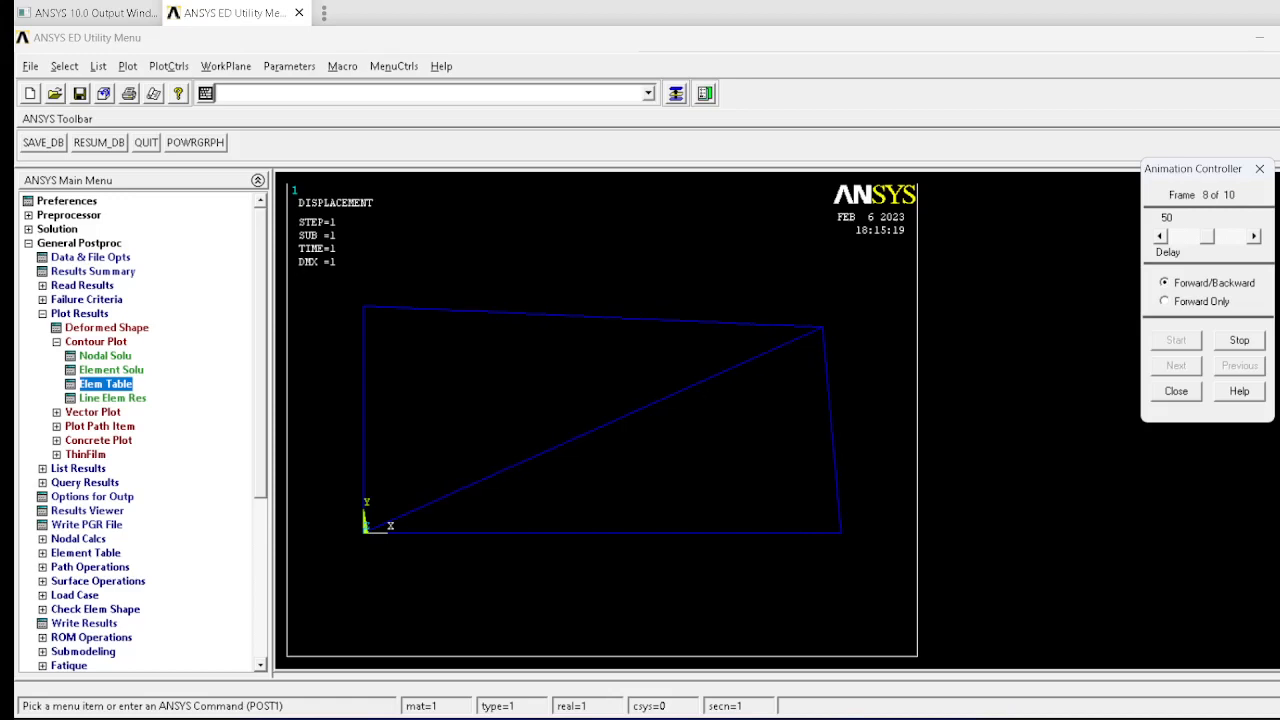
key("Escape")
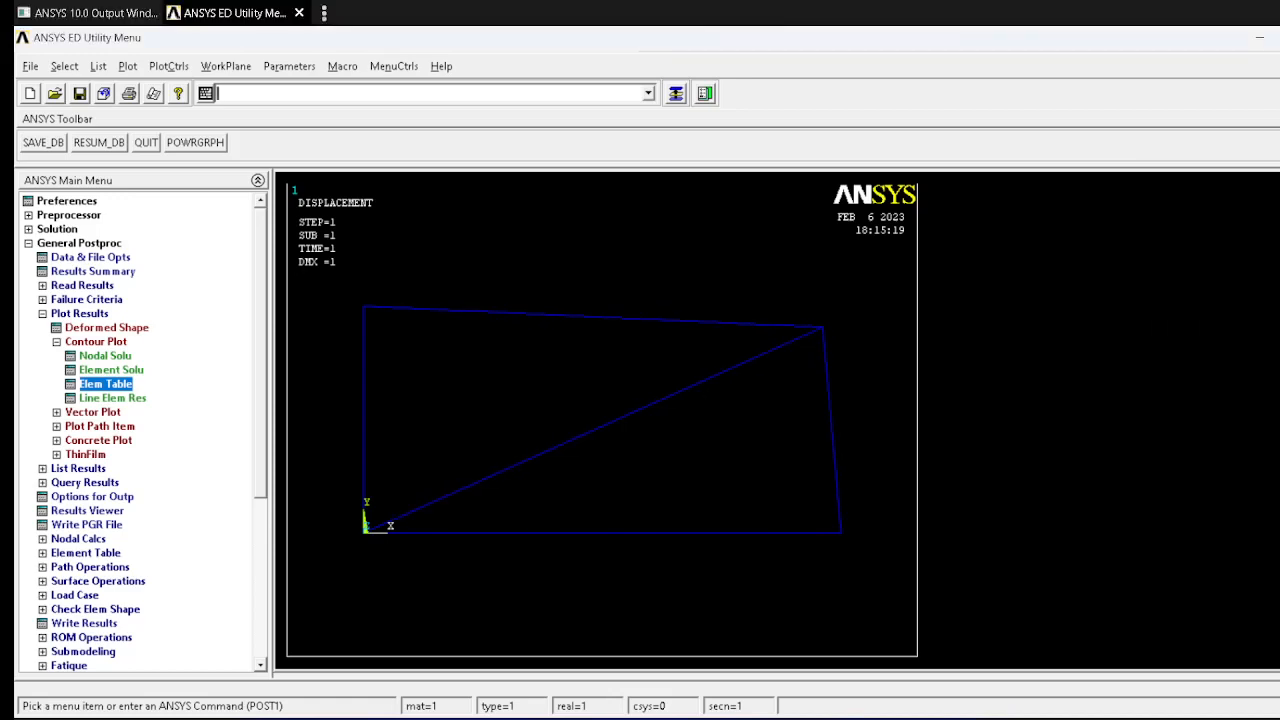